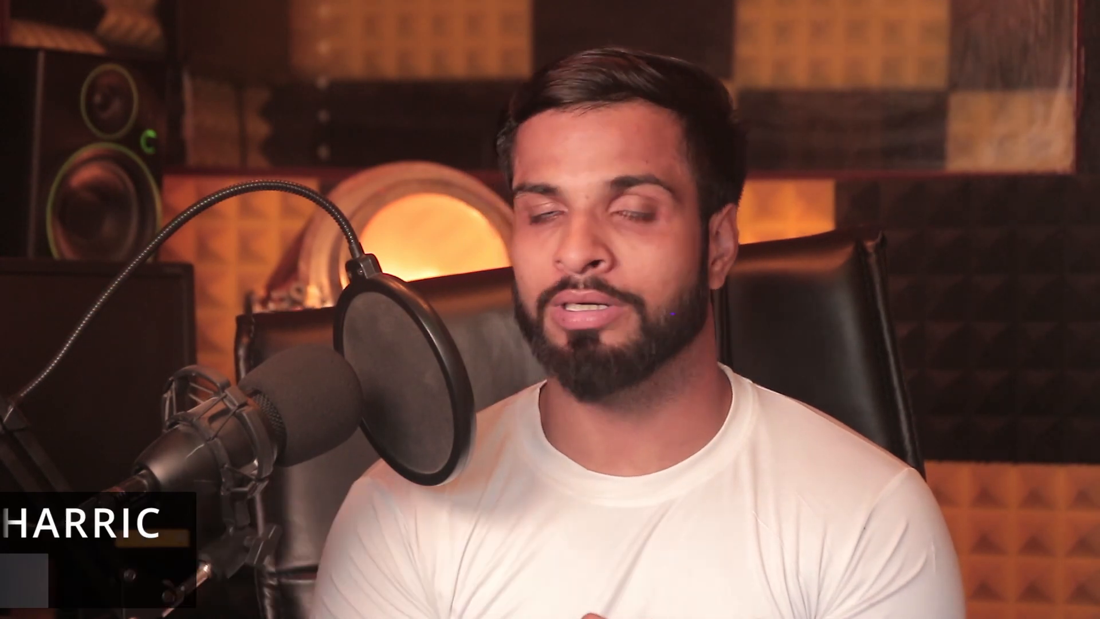
left_click(930, 305)
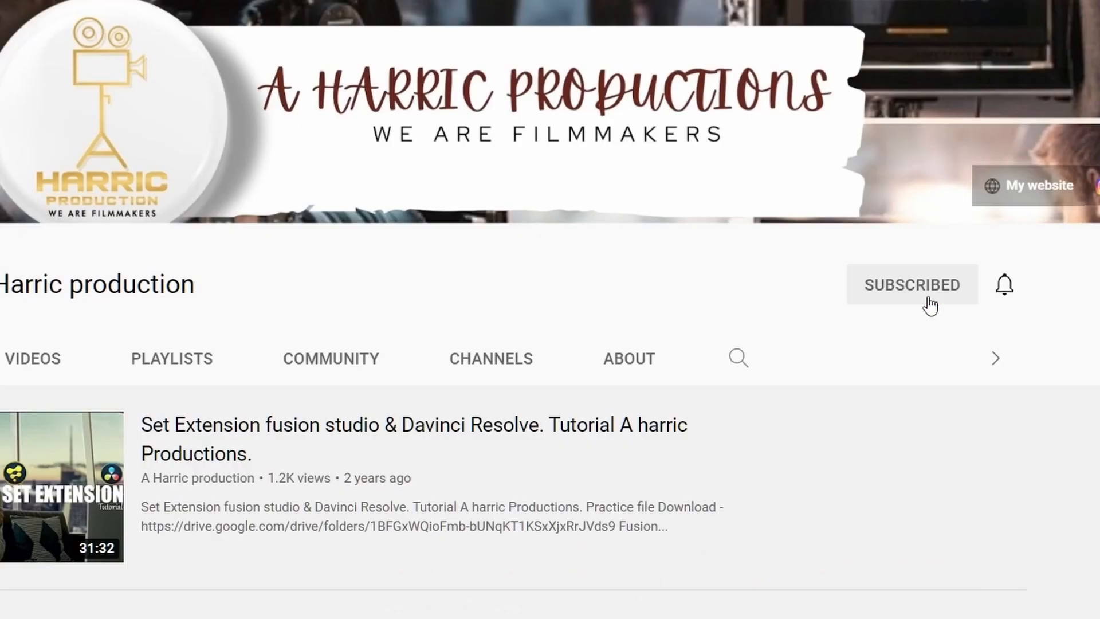
left_click(997, 295)
left_click(944, 351)
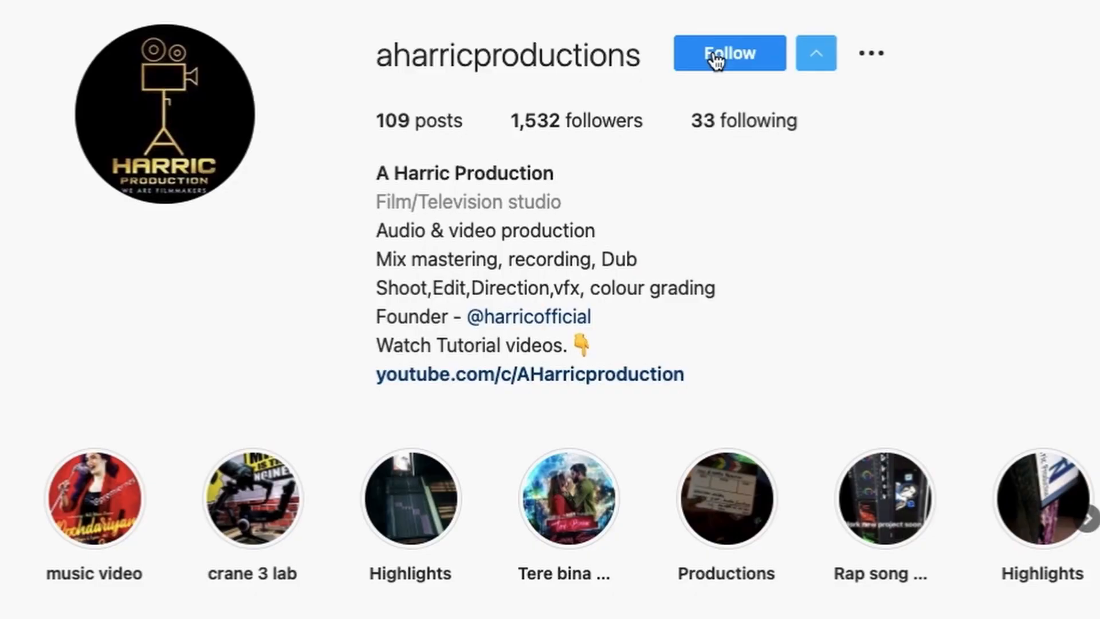
left_click(717, 54)
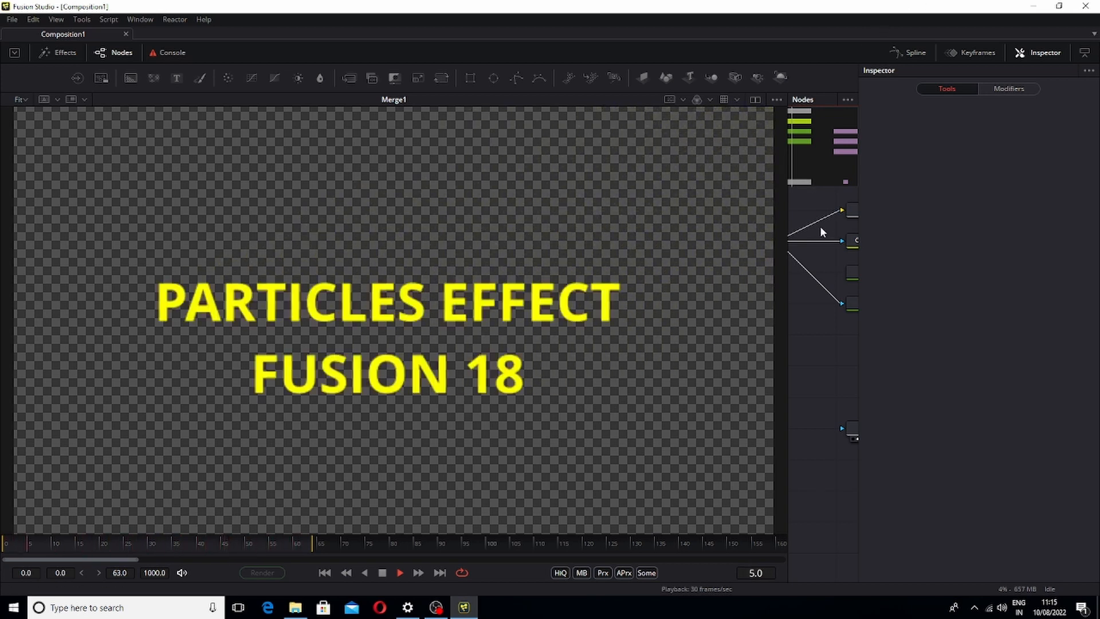
Play back and inspect the finished particles text composition and its node tree
key("space")
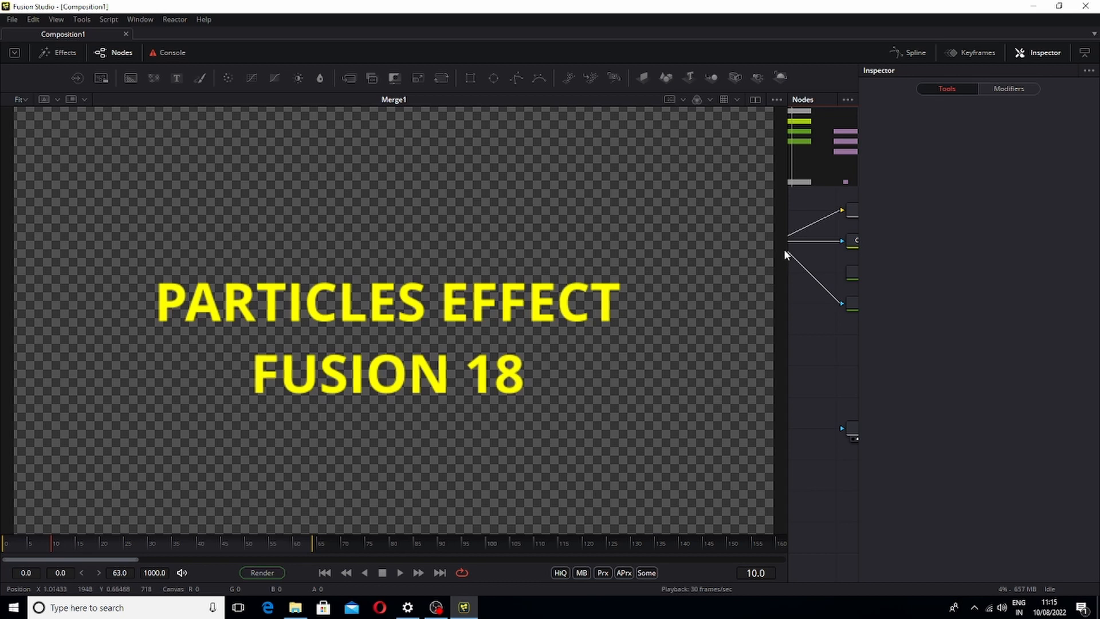
left_click_drag(787, 248, 439, 310)
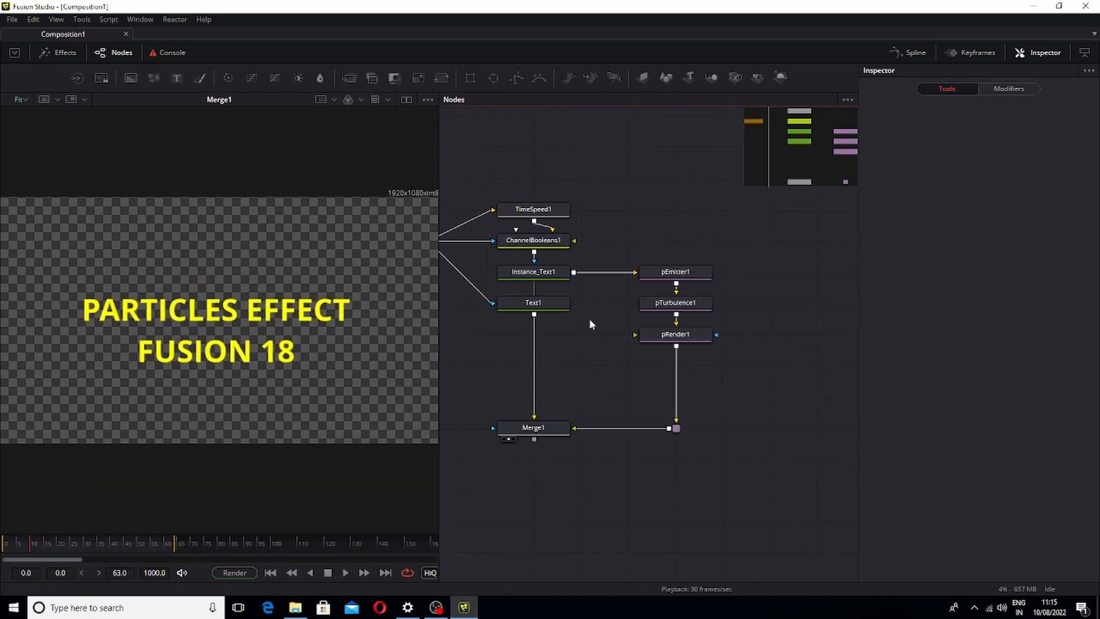
left_click_drag(620, 330, 700, 368)
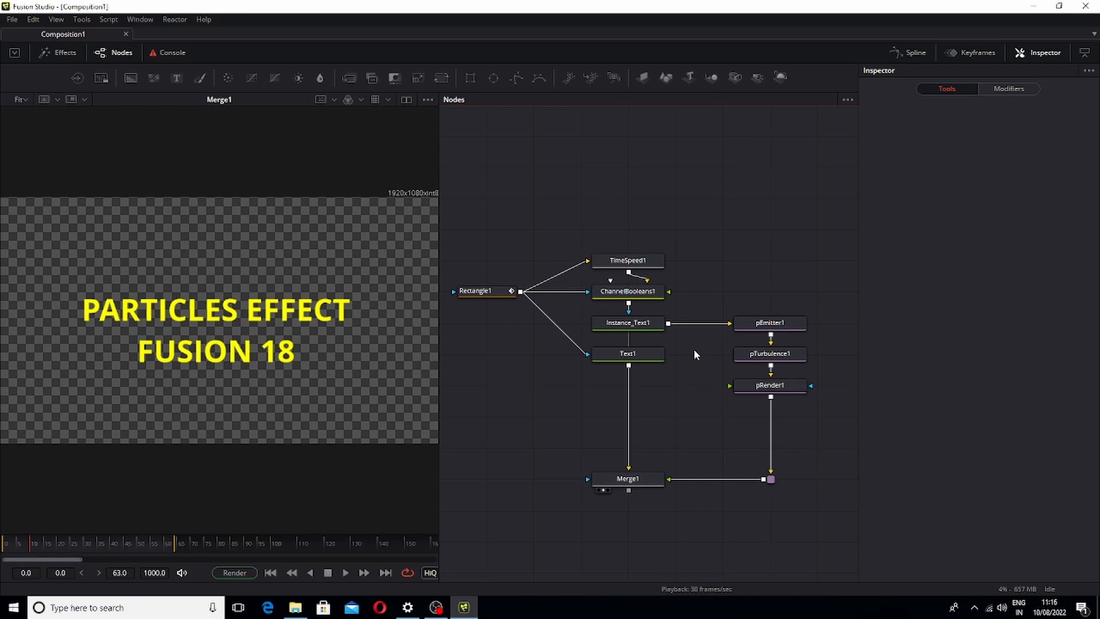
left_click_drag(511, 246, 819, 504)
left_click_drag(773, 251, 782, 393)
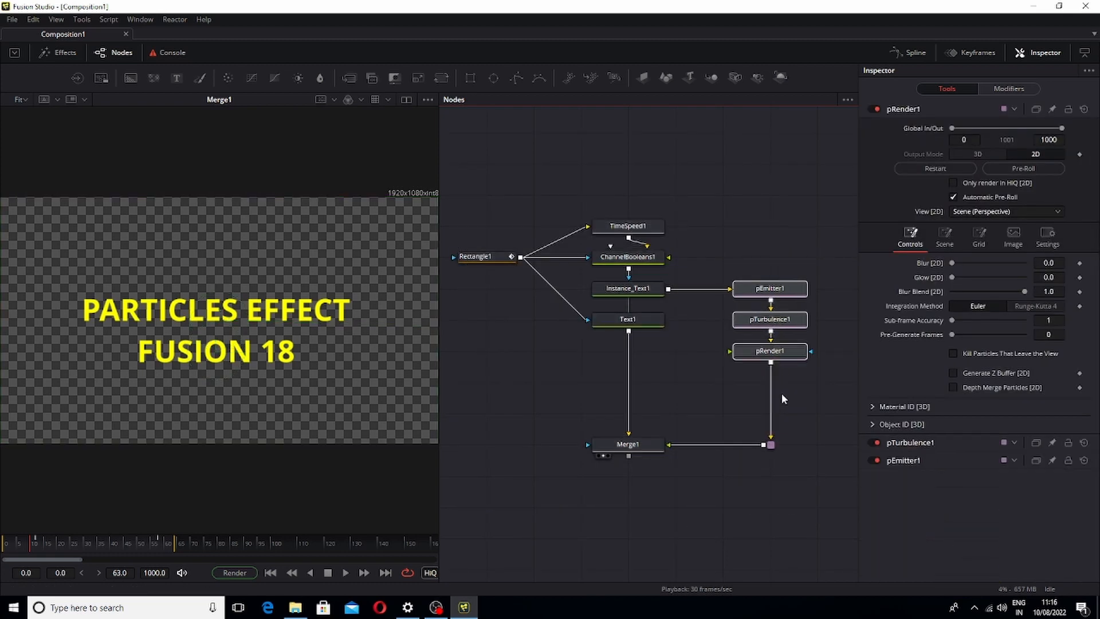
key("1")
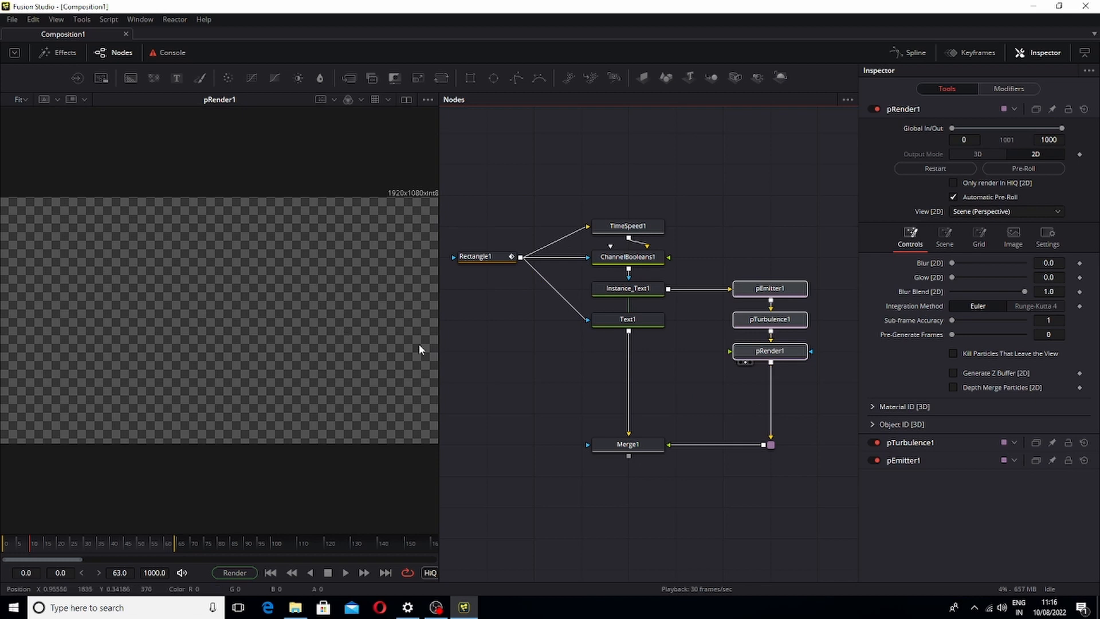
scroll(421, 349, "down", 1)
key("space")
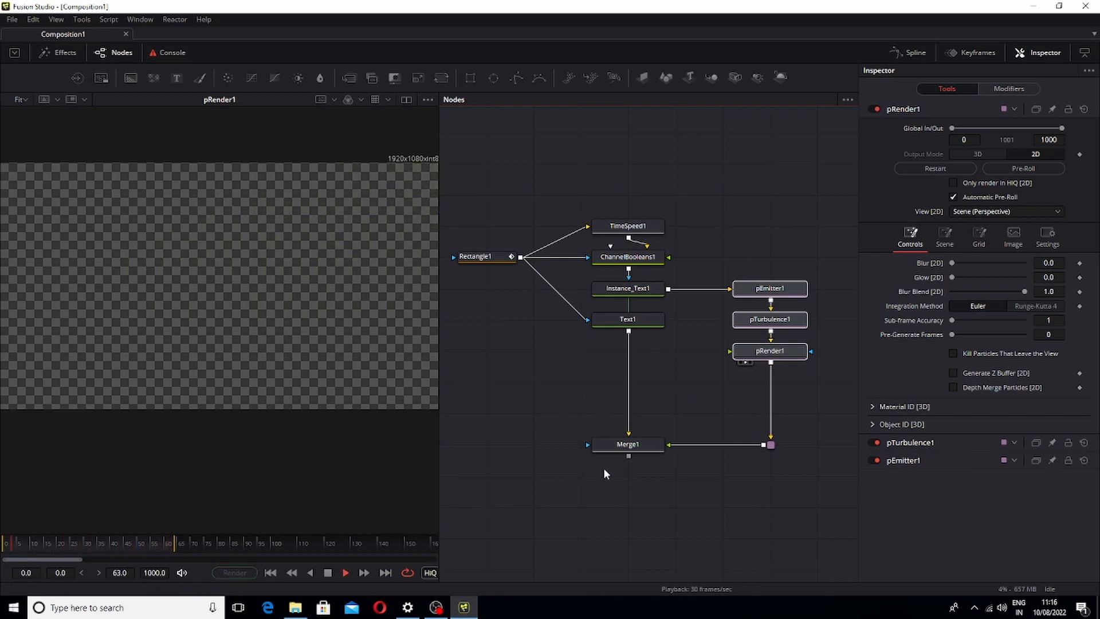
left_click(604, 455)
key("space")
left_click_drag(739, 354, 289, 313)
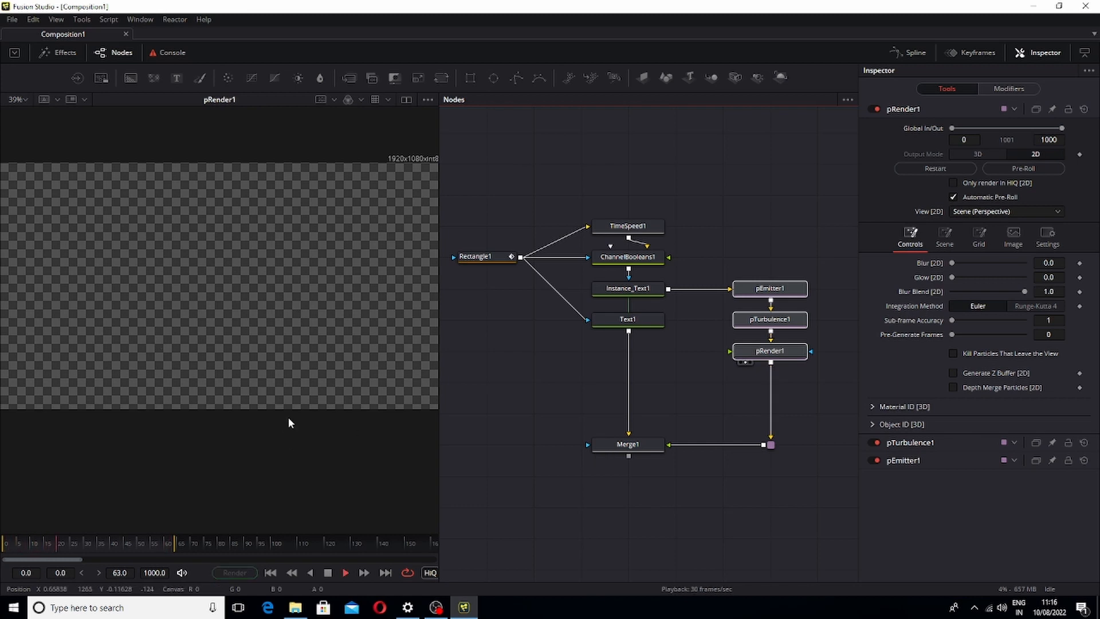
left_click_drag(627, 445, 233, 403)
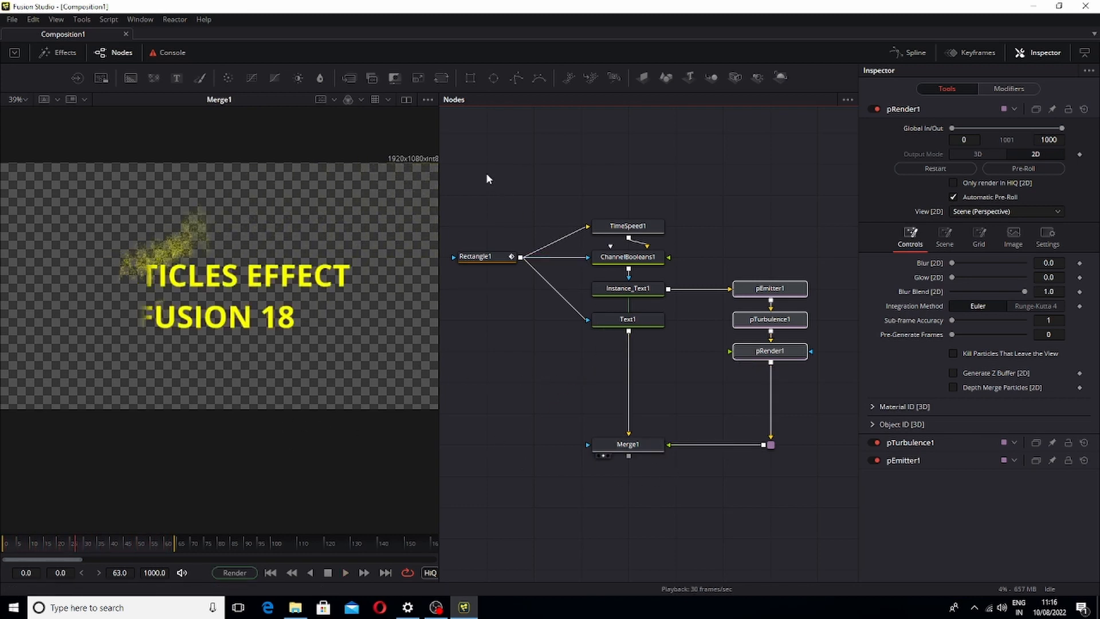
left_click_drag(486, 175, 784, 496)
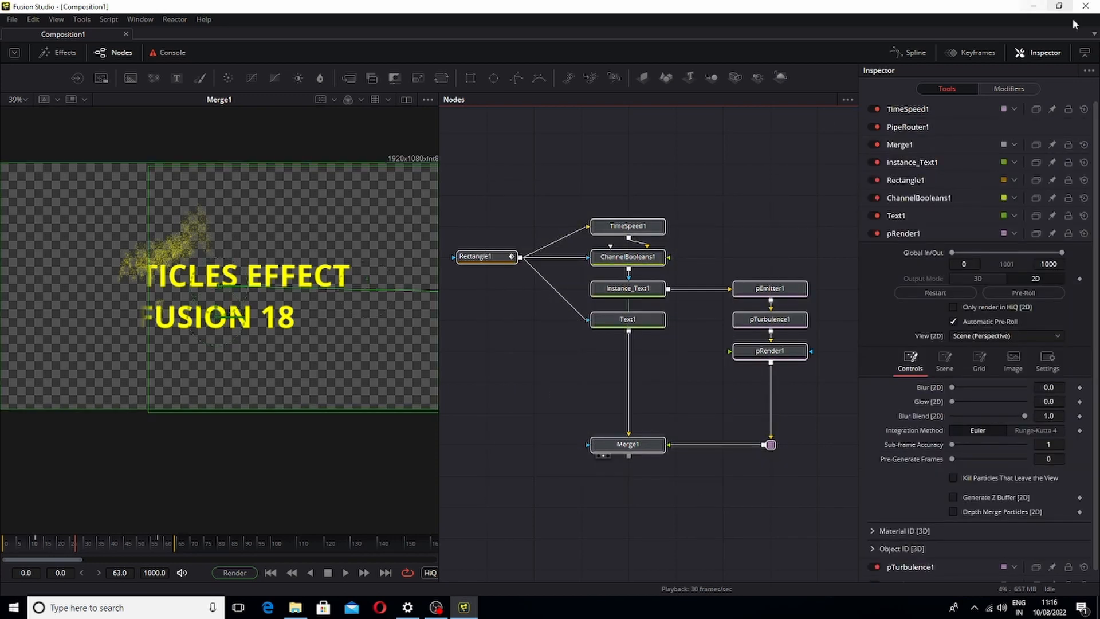
Close the current composition and launch Fusion 18 fresh from the desktop shortcut
left_click(1086, 6)
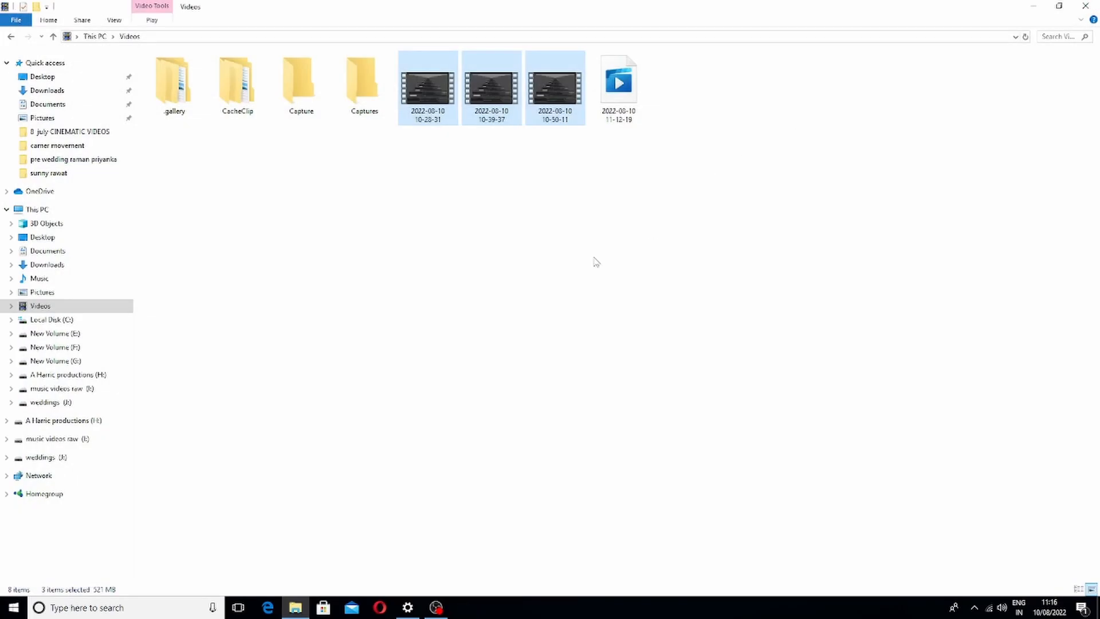
left_click(1084, 7)
left_click(29, 363)
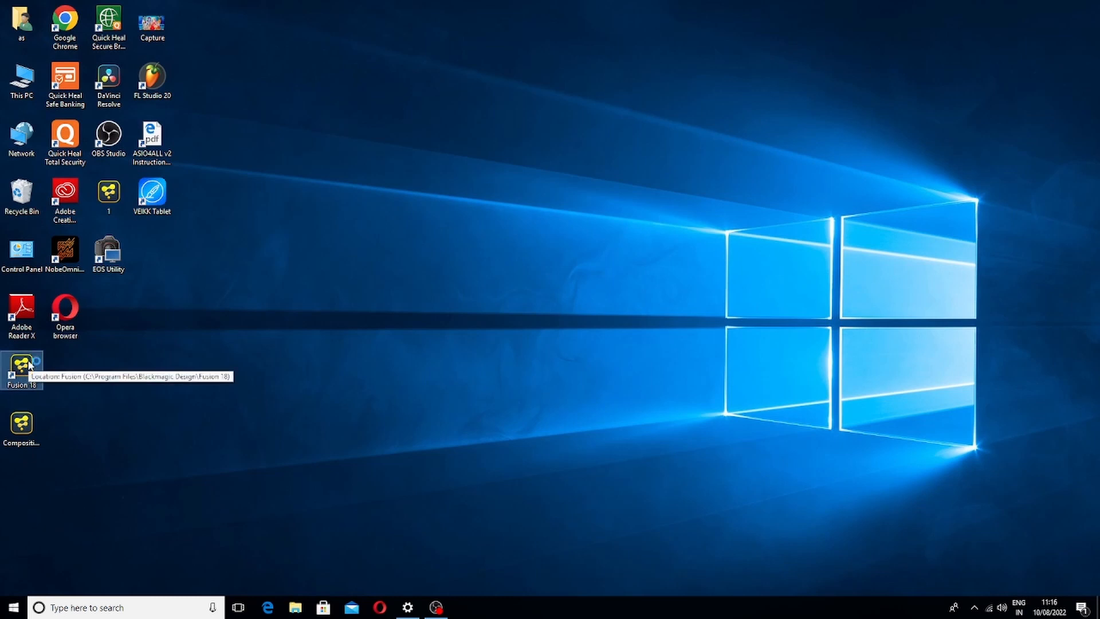
double_click(29, 364)
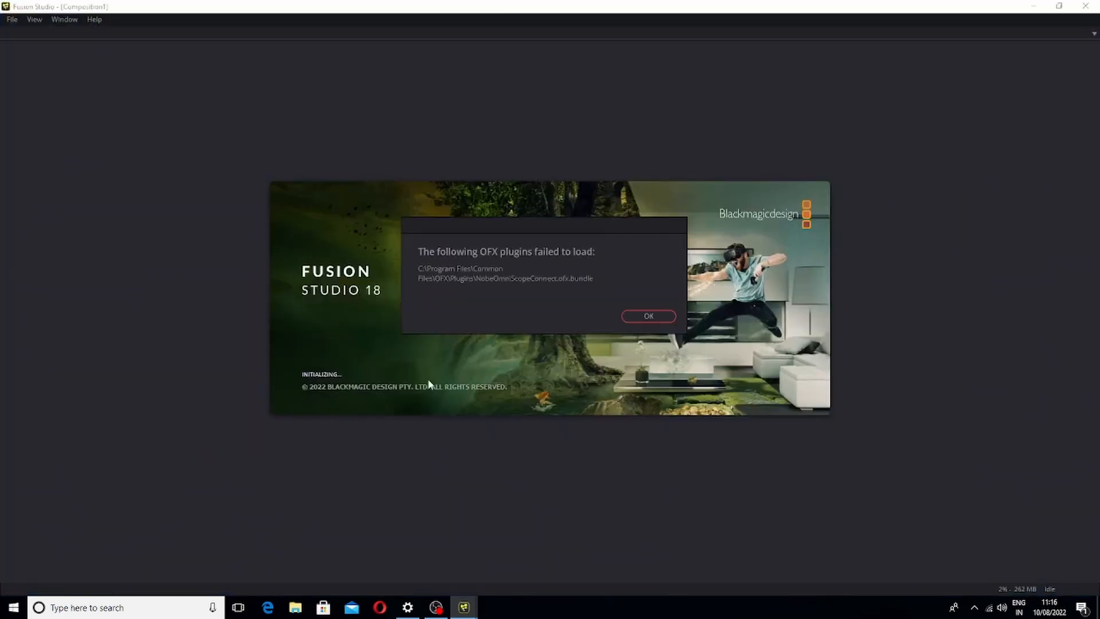
left_click(660, 314)
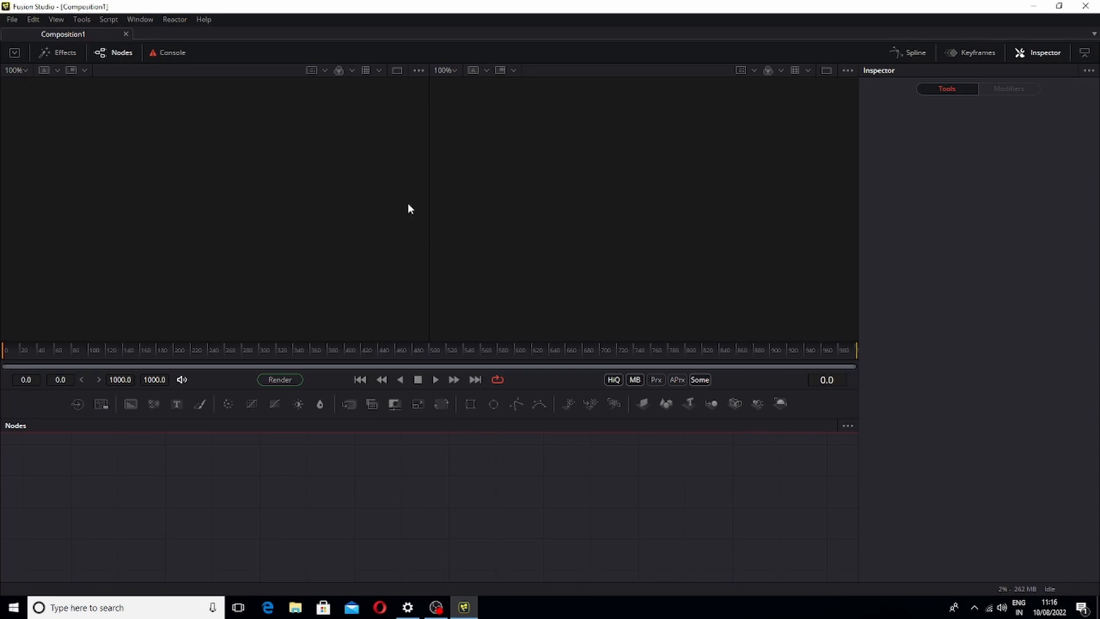
left_click(454, 71)
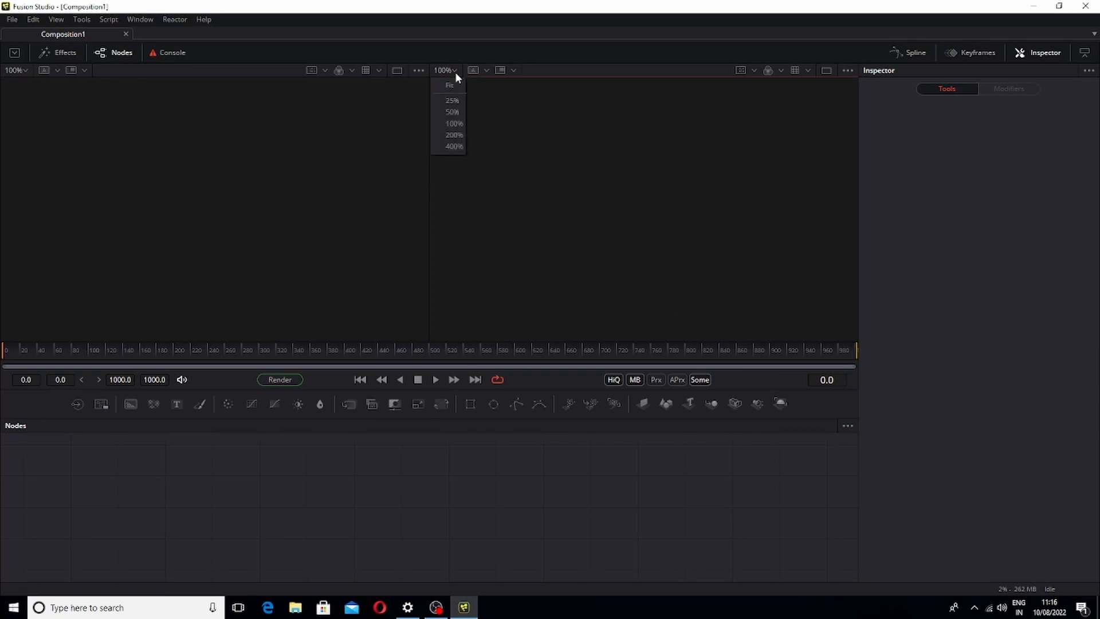
left_click(446, 91)
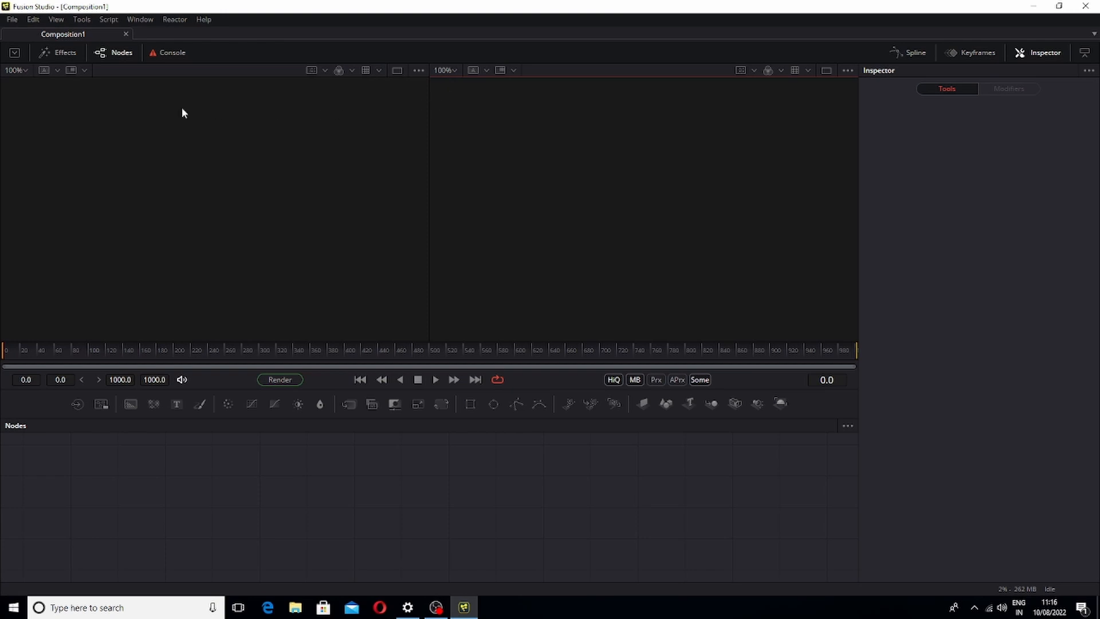
left_click(21, 74)
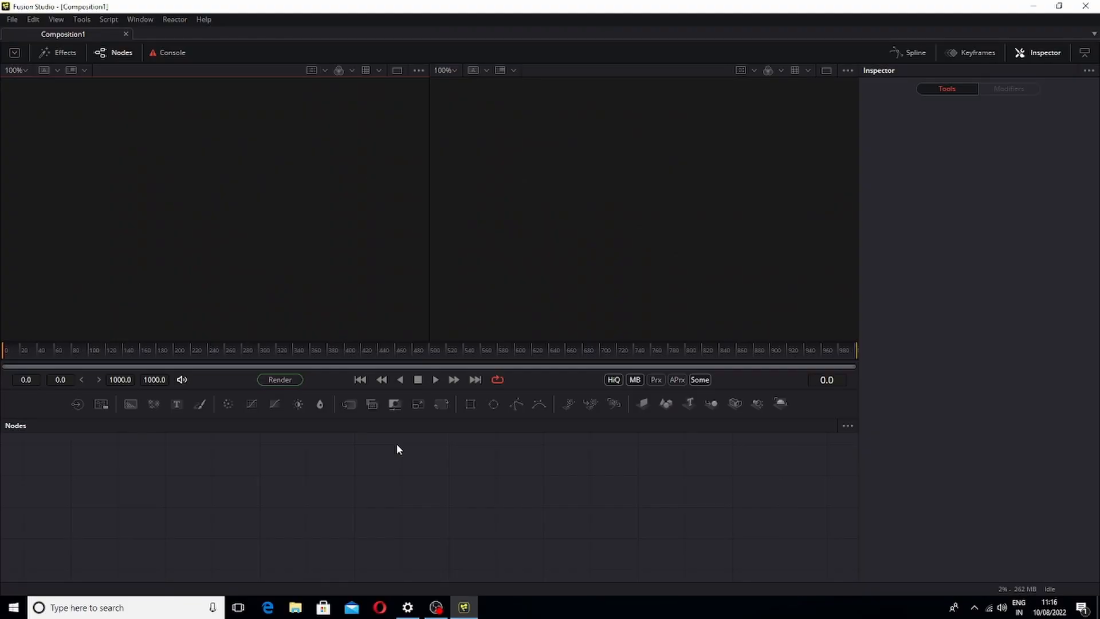
key("shift+space")
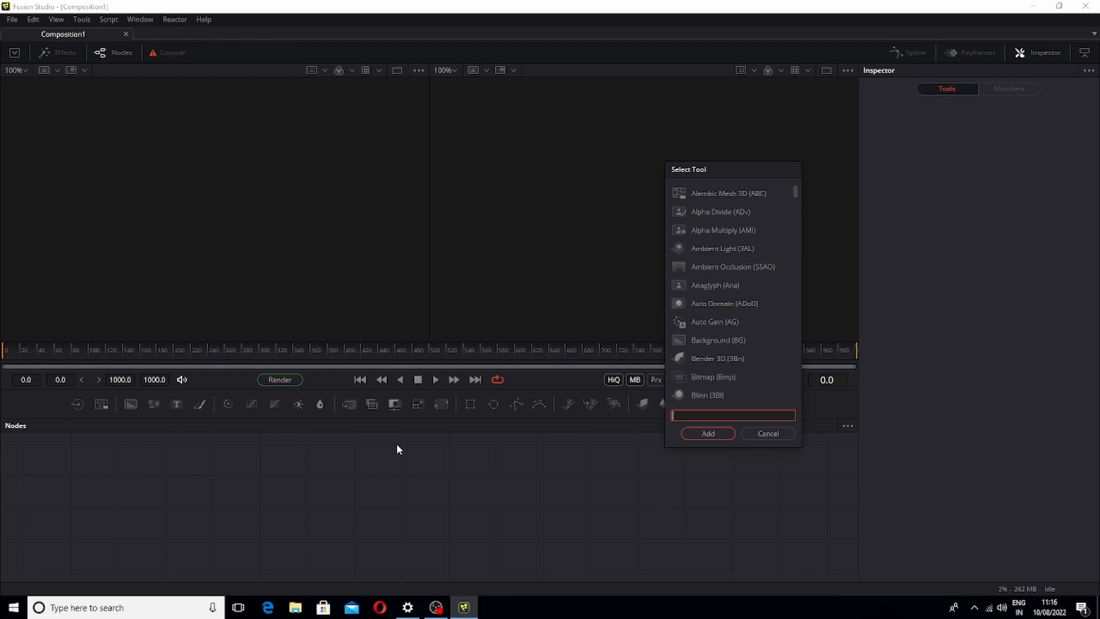
type("PE")
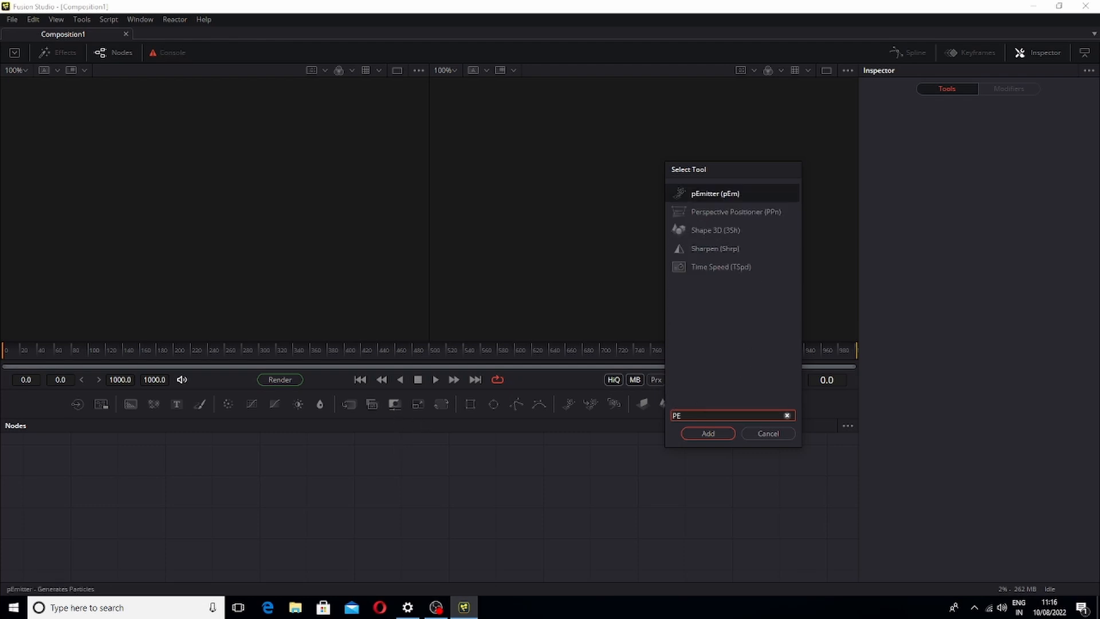
key("BackSpace")
key("BackSpace")
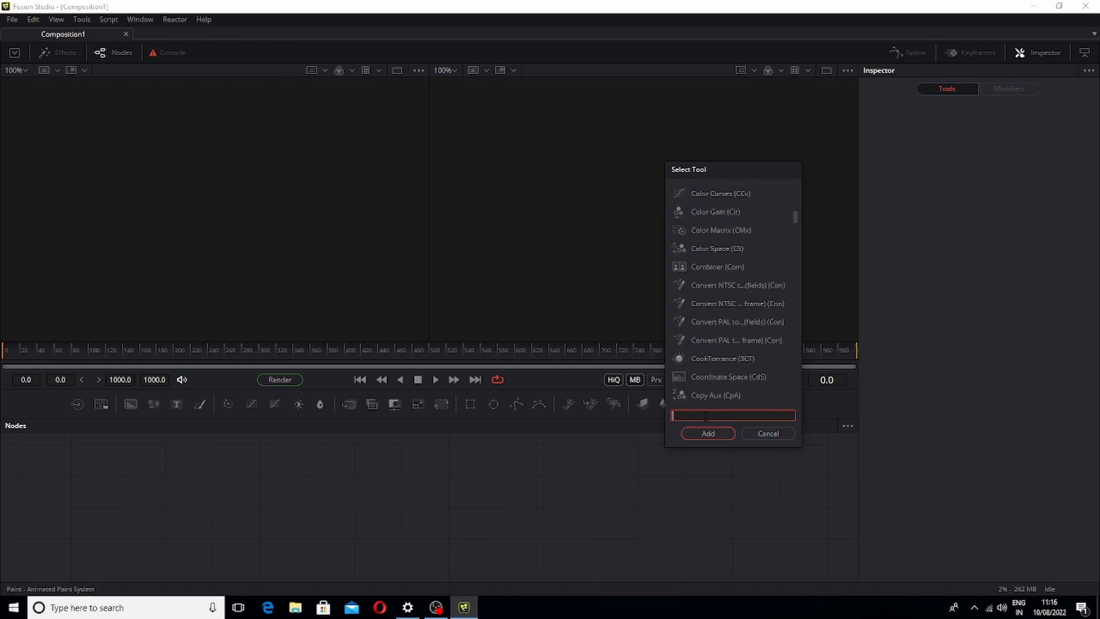
left_click(767, 434)
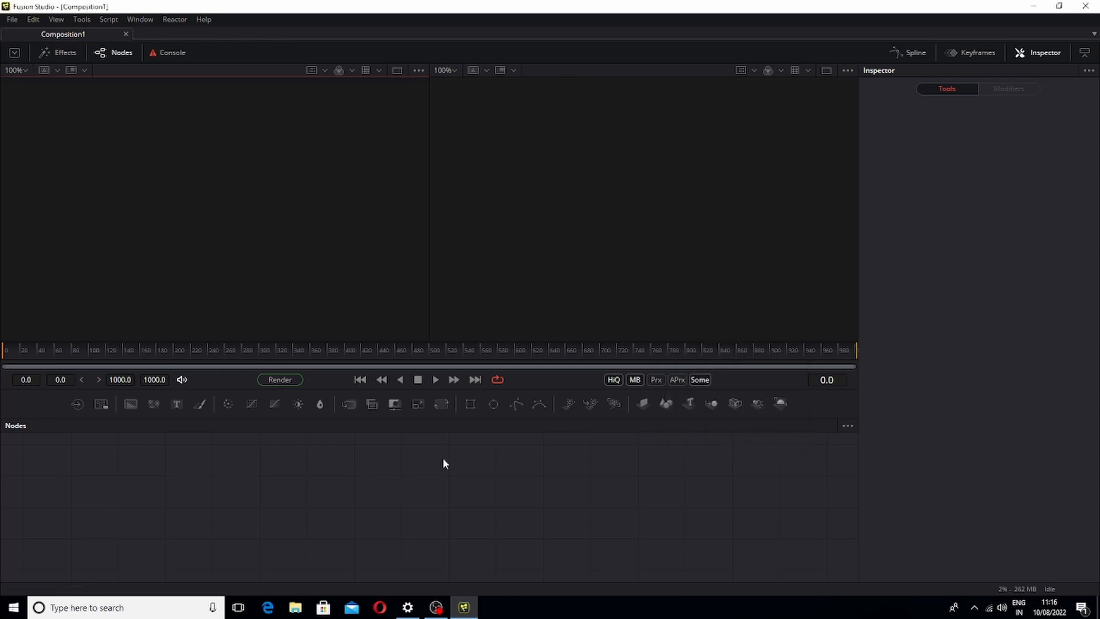
right_click(486, 480)
mouse_move(541, 288)
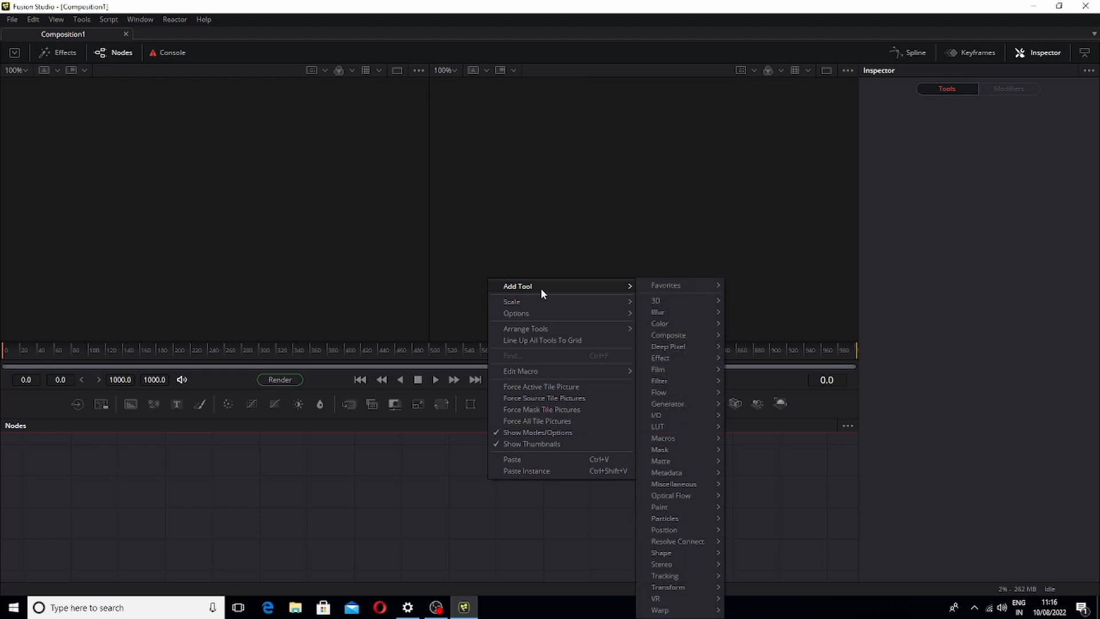
mouse_move(693, 514)
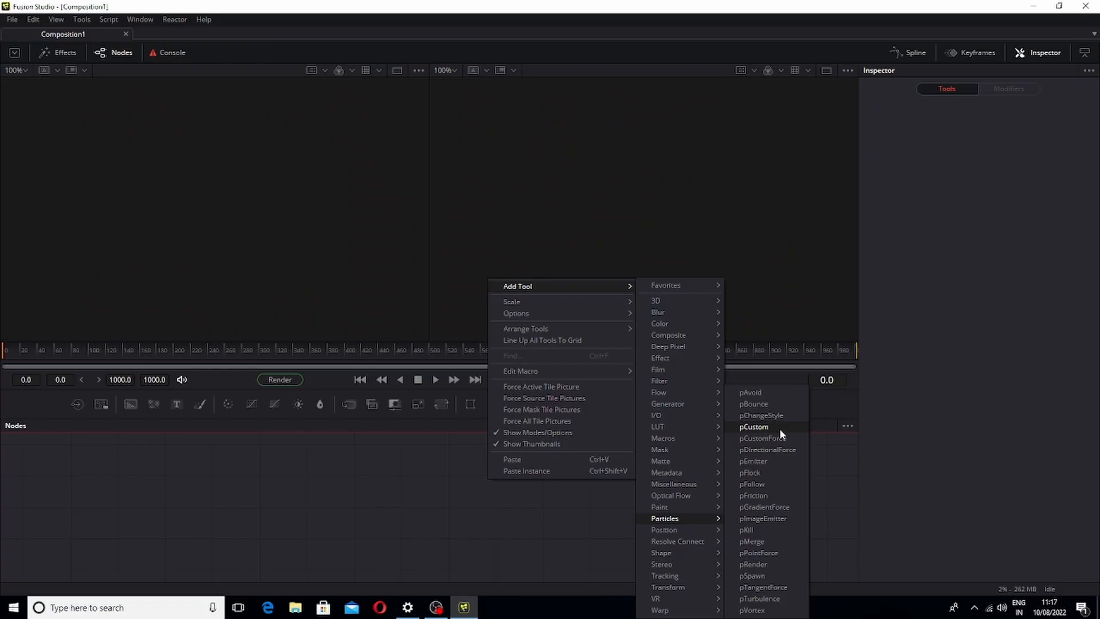
left_click(443, 491)
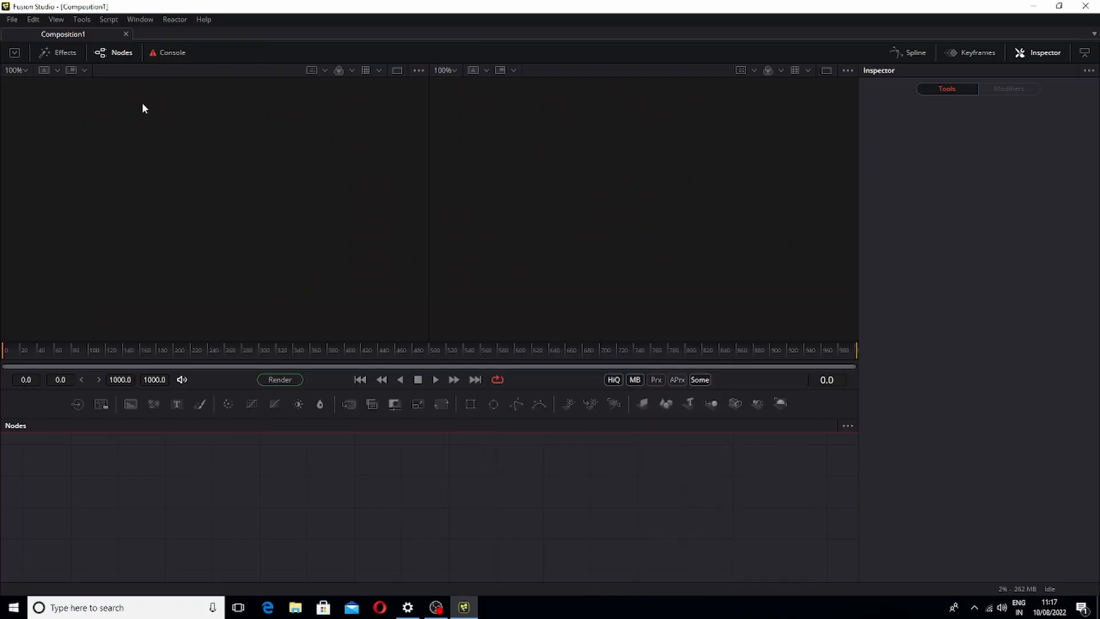
Browse the Particles category of the Effects library
left_click(65, 54)
left_click(7, 83)
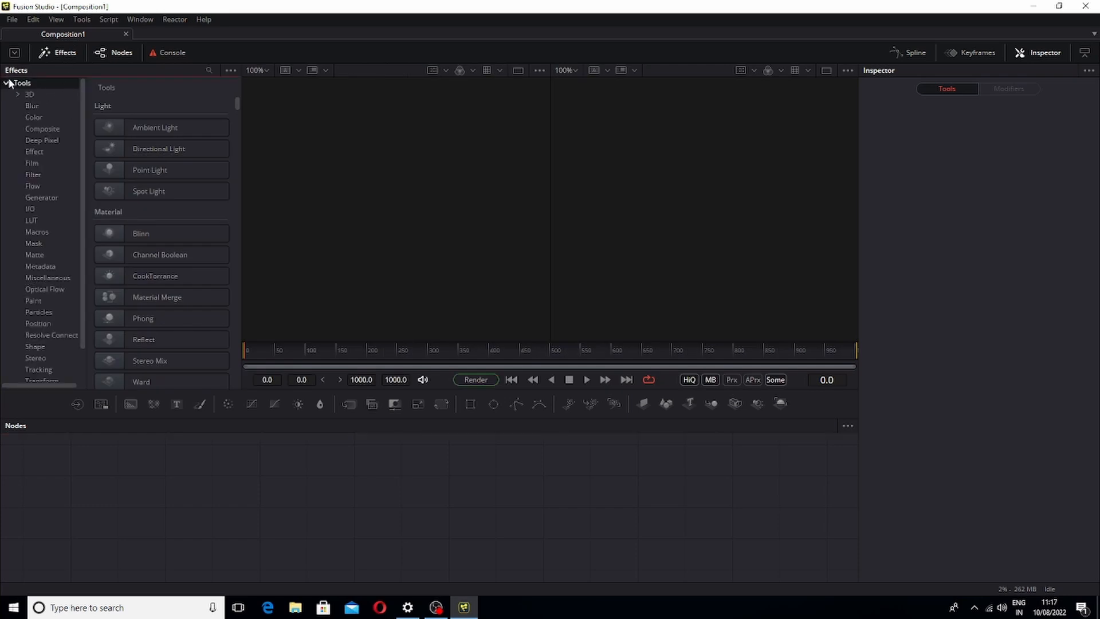
left_click(38, 312)
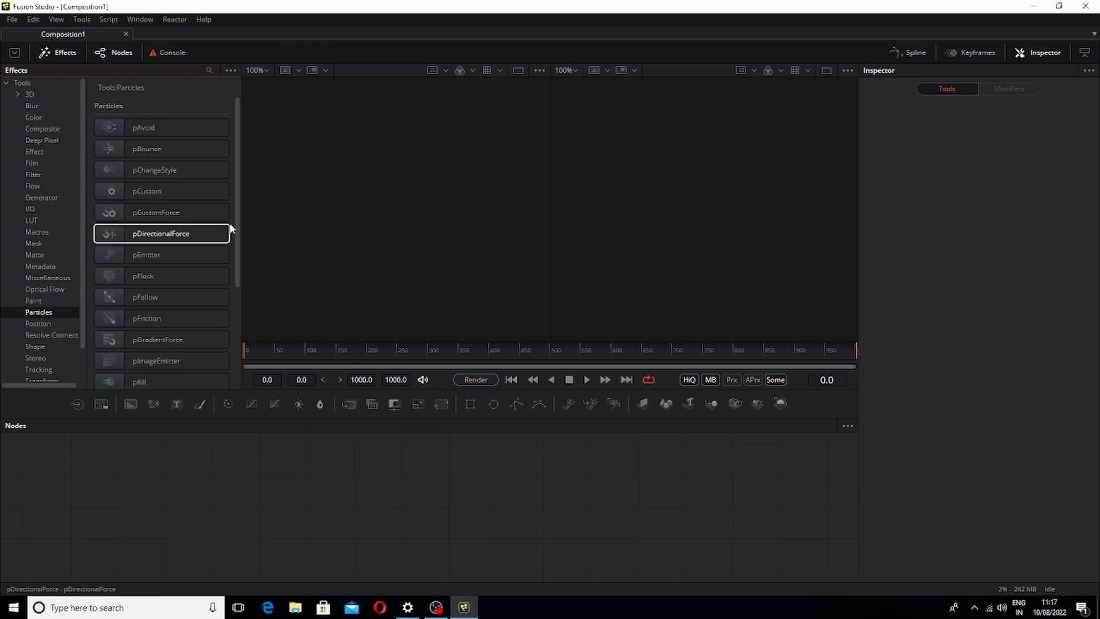
left_click_drag(240, 239, 221, 373)
left_click(62, 53)
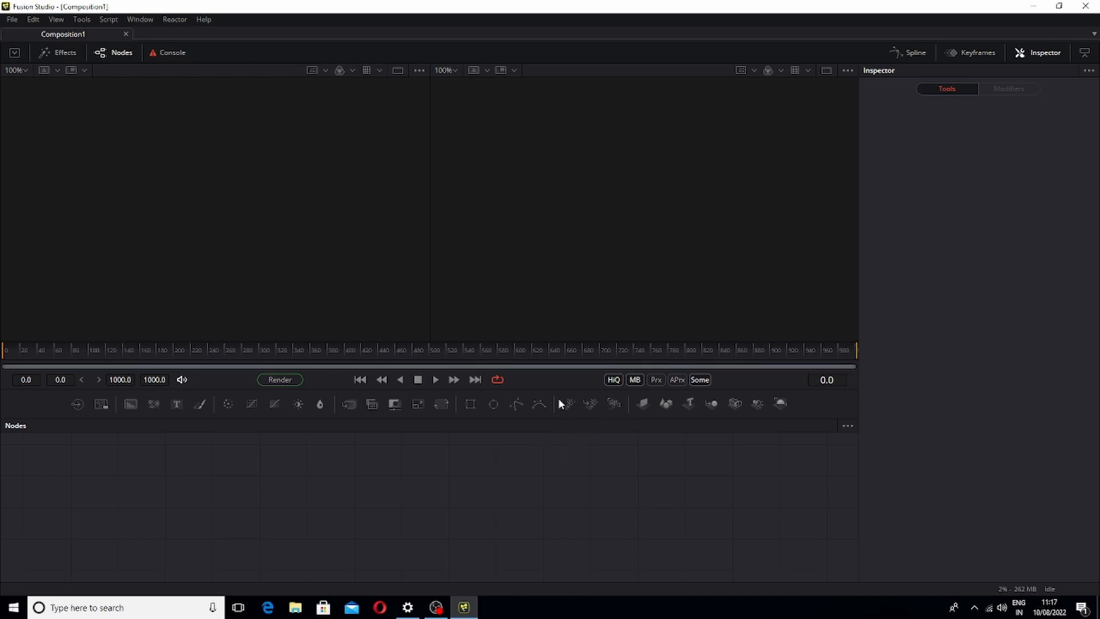
Add pEmitter and pRender nodes to the flow and connect the emitter's output into pRender
left_click_drag(571, 404, 389, 487)
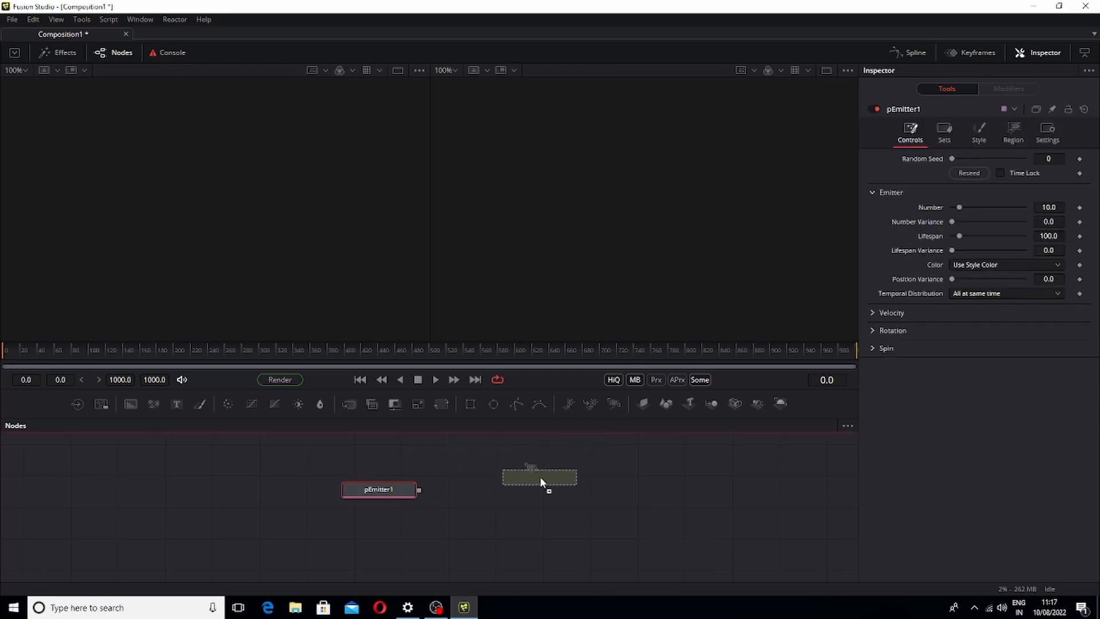
left_click_drag(540, 477, 538, 483)
left_click_drag(419, 490, 466, 458)
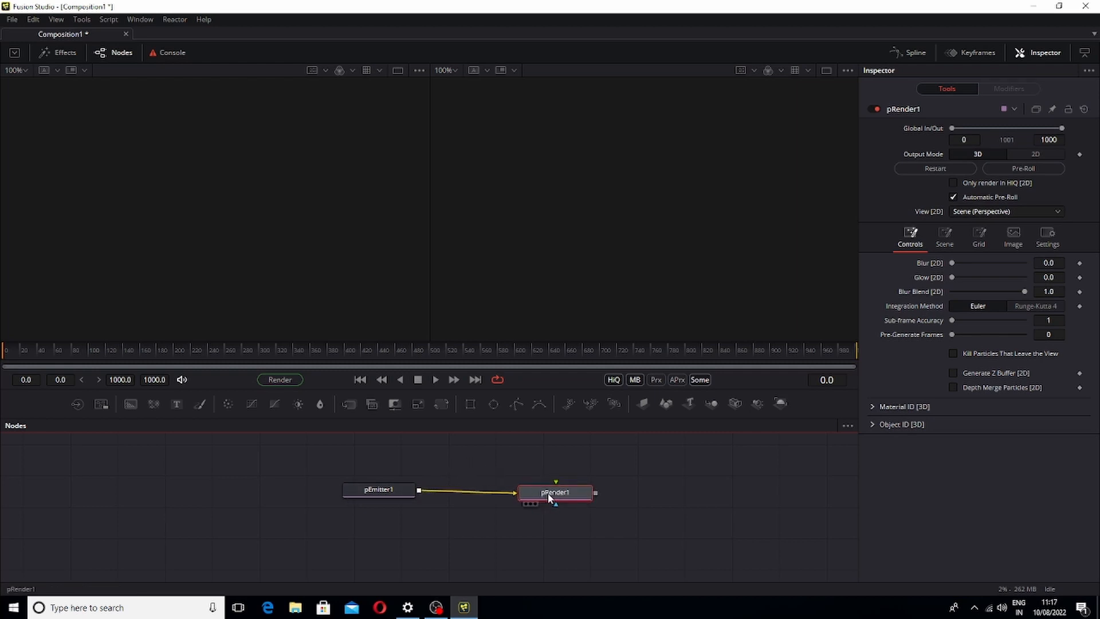
Arrange the pEmitter and pRender nodes on one straight row lower in the node flow
right_click(487, 453)
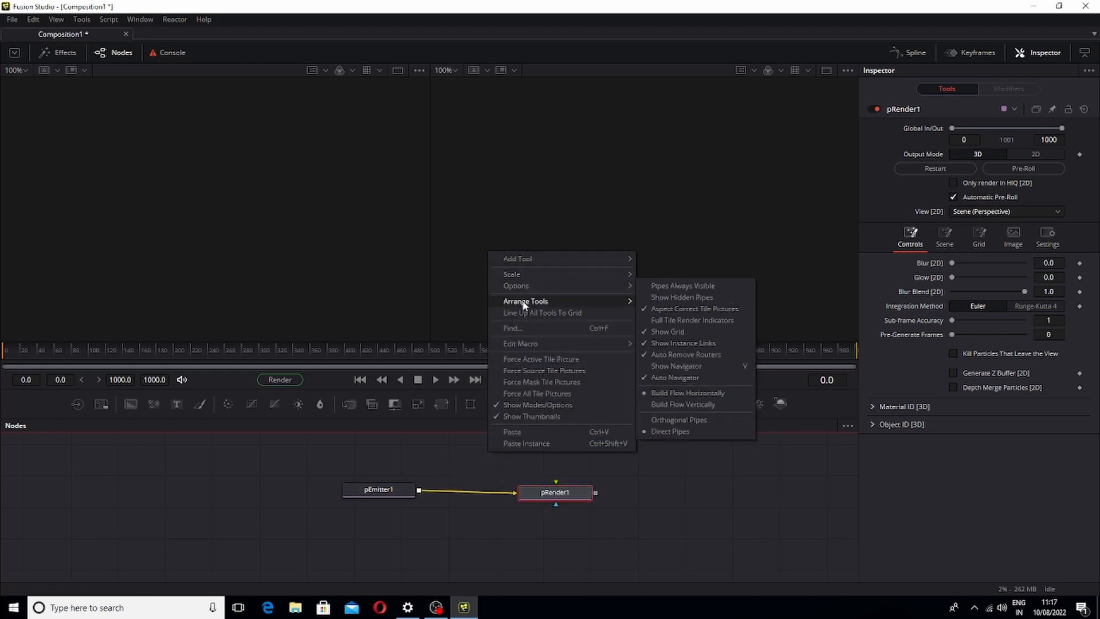
mouse_move(607, 302)
left_click(662, 303)
left_click_drag(375, 491, 303, 477)
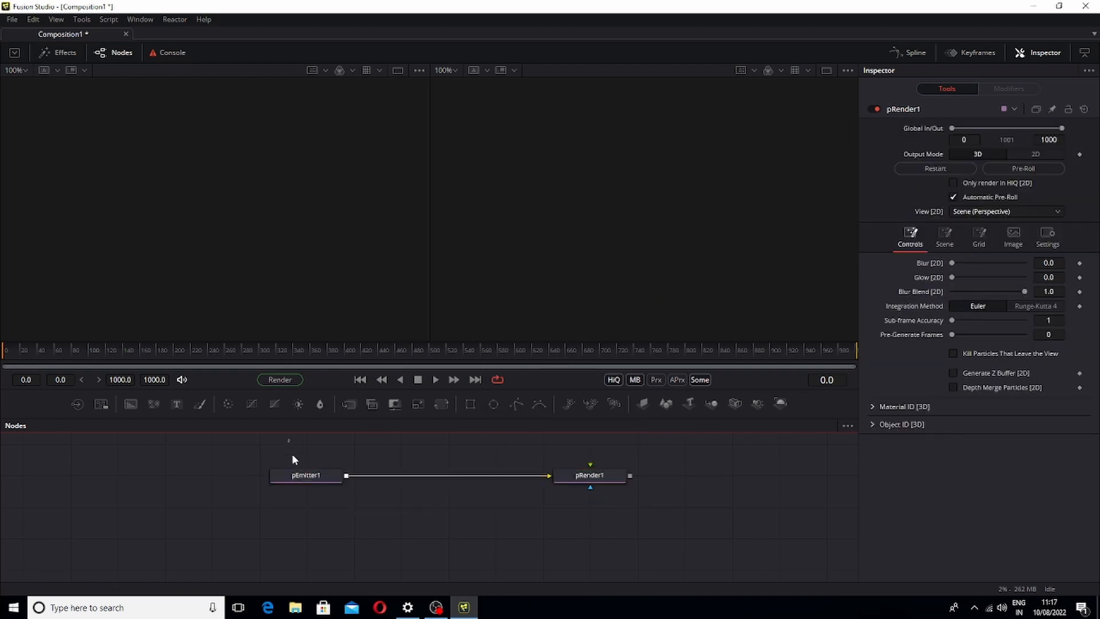
left_click_drag(290, 446, 602, 506)
left_click_drag(573, 475, 591, 507)
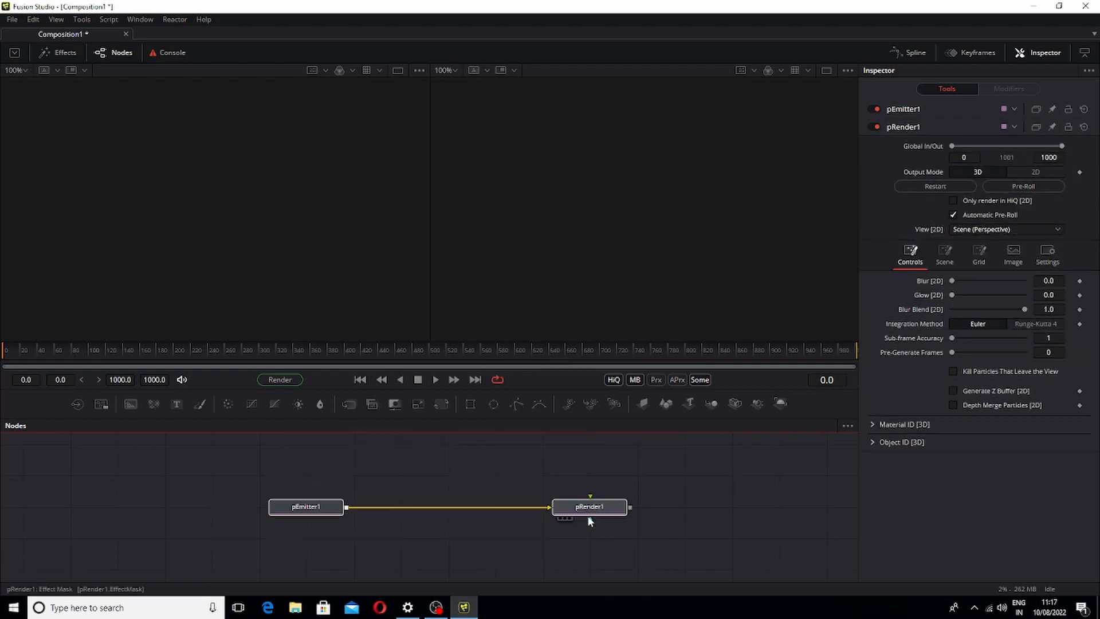
Add a Background node and merge the pRender output over it
left_click(541, 474)
left_click_drag(137, 404, 636, 569)
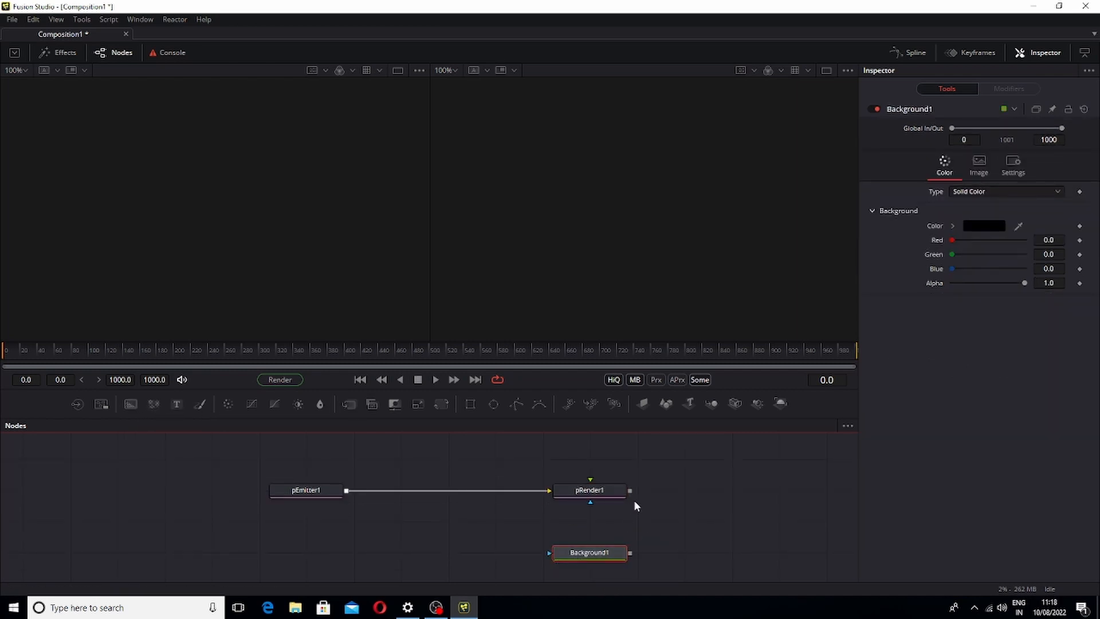
left_click_drag(630, 491, 631, 555)
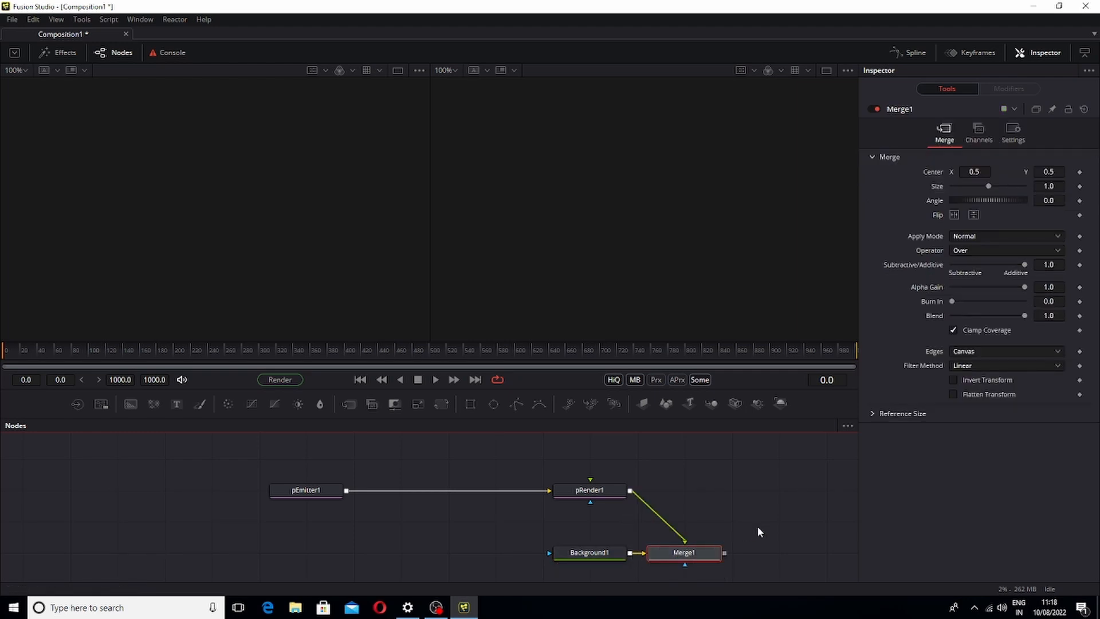
Delete all the existing pEmitter, pRender, Background and Merge nodes from the flow
left_click_drag(758, 533, 594, 559)
key("Delete")
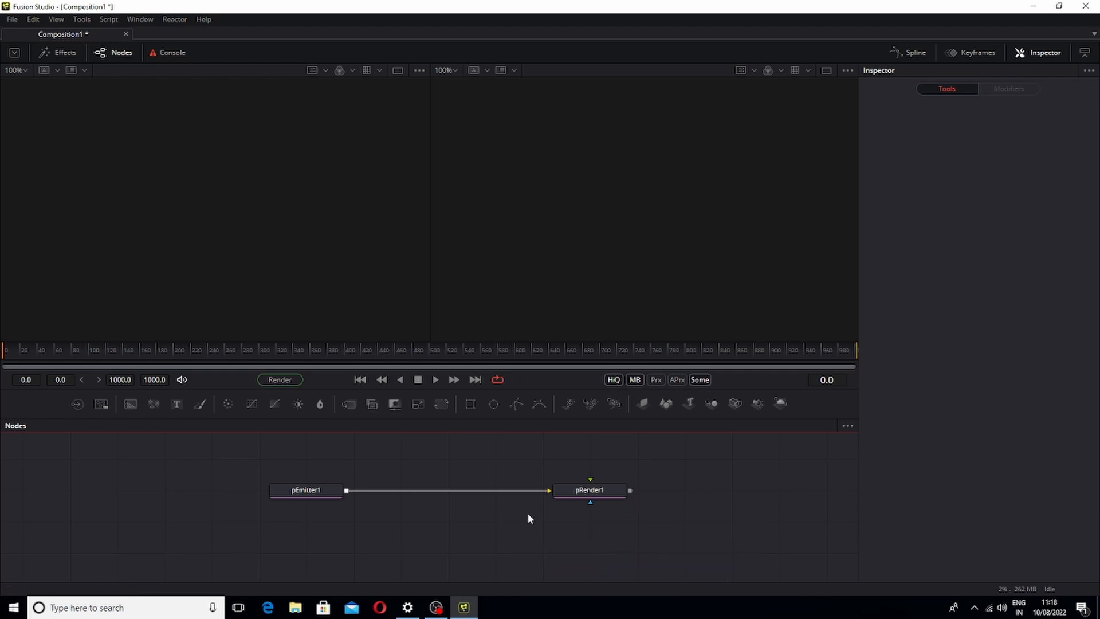
left_click(323, 491)
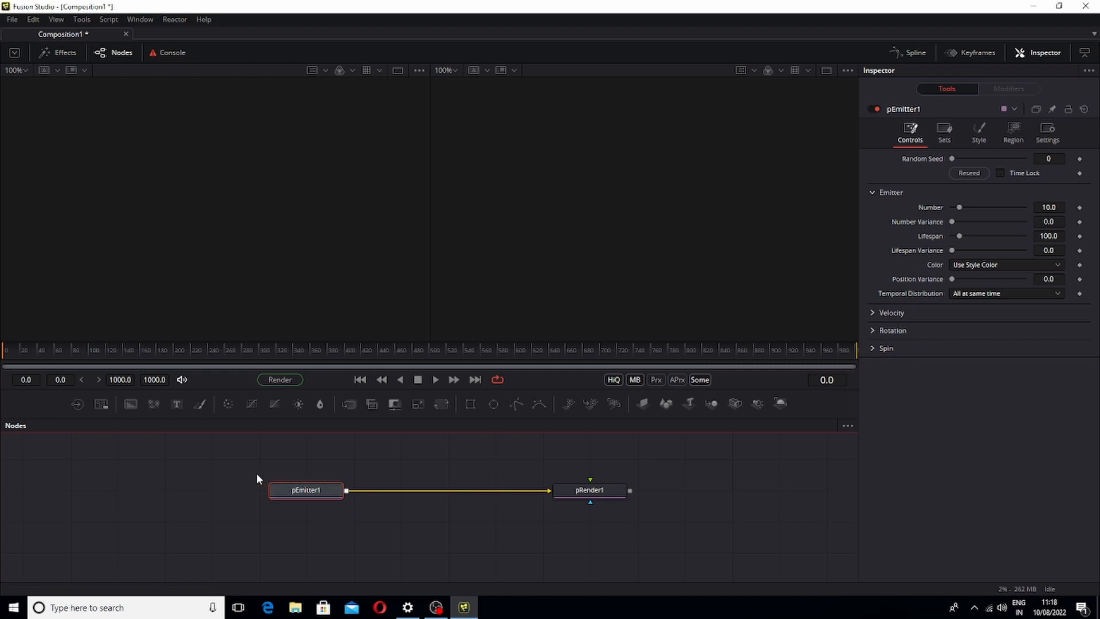
left_click_drag(256, 473, 648, 532)
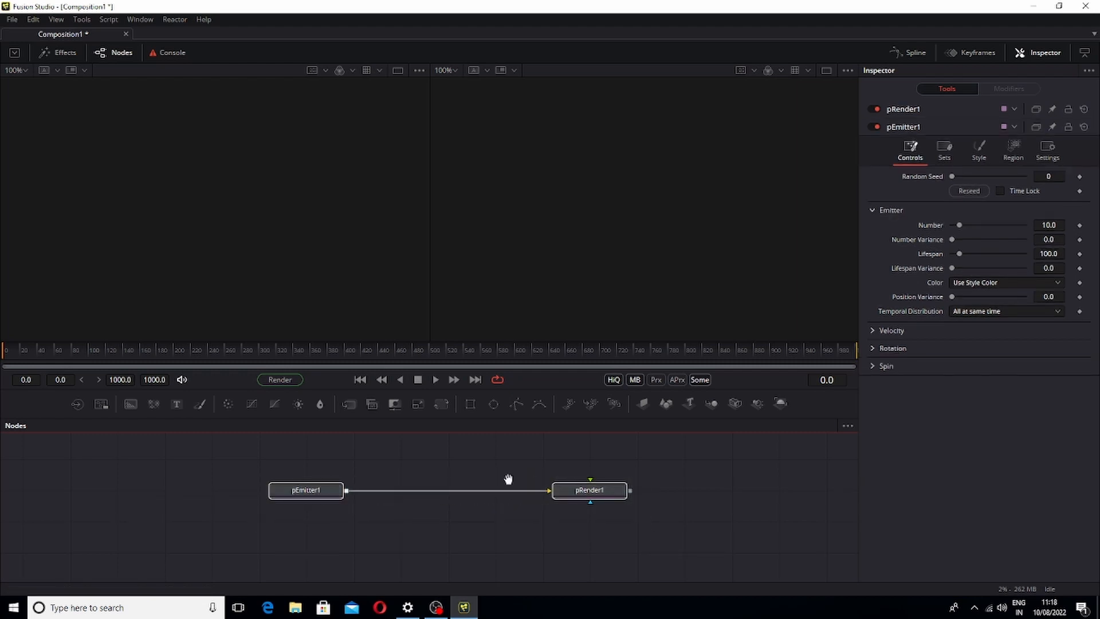
key("Delete")
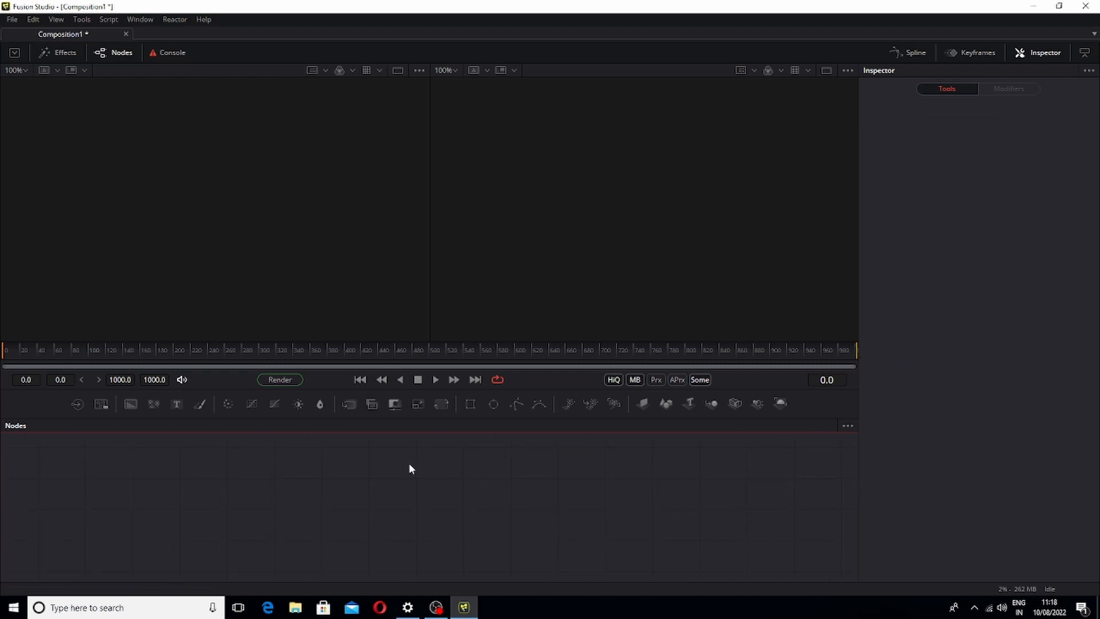
Add a Text node with the text PARTICLES EFFECT and FUSION 18 on two lines, and view it
left_click_drag(176, 404, 373, 497)
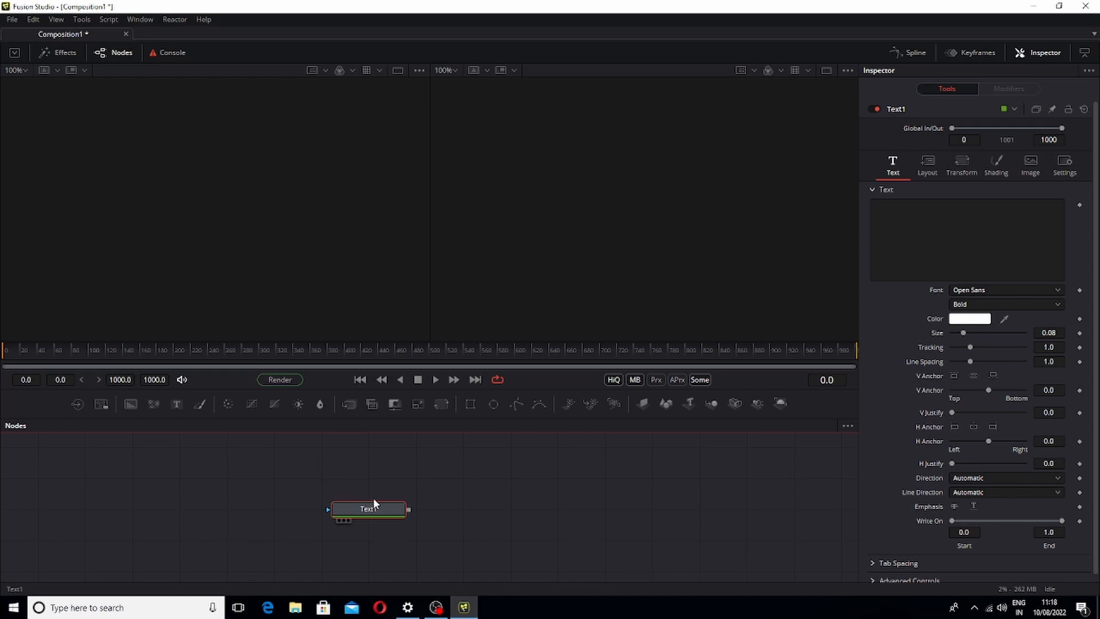
left_click(890, 206)
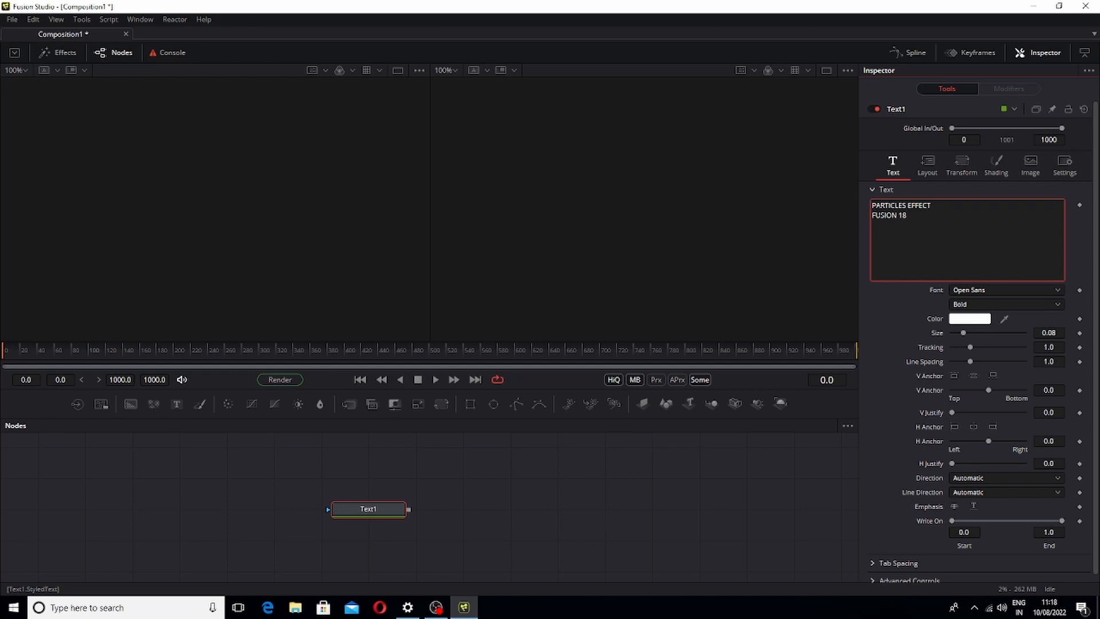
left_click_drag(361, 508, 640, 227)
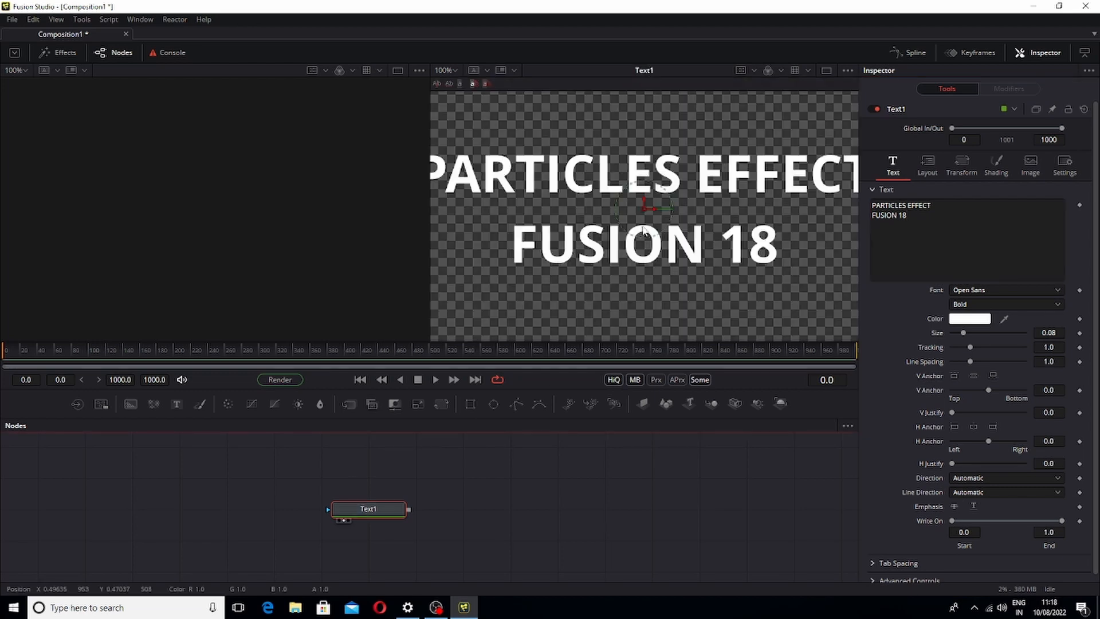
Fit the viewer, enlarge the text size to 0.1654 and nudge the text slightly
left_click(454, 70)
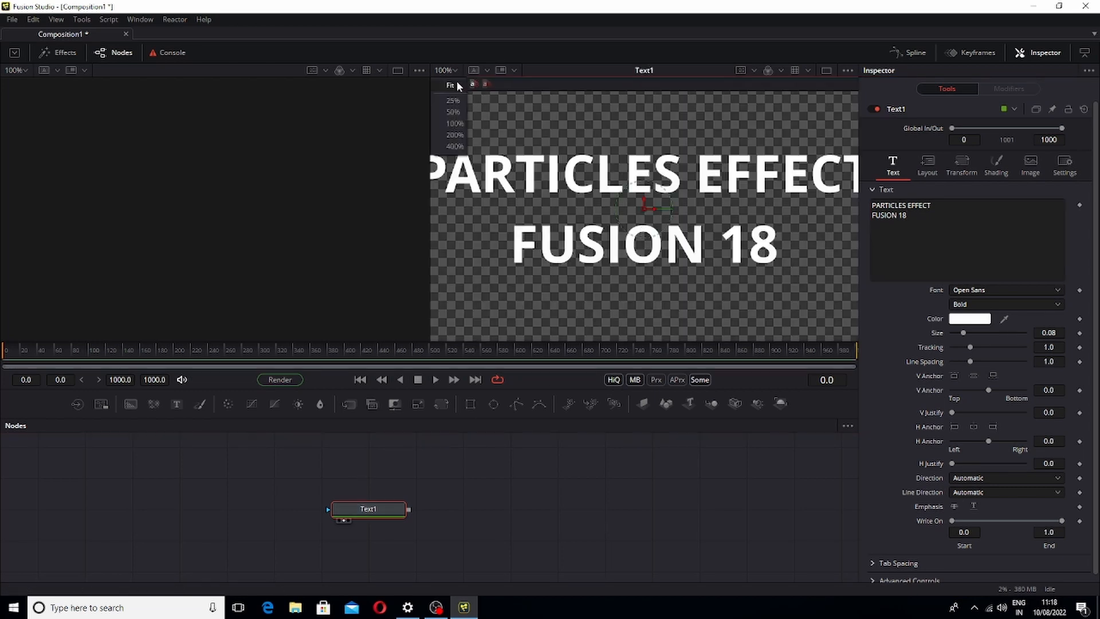
left_click(457, 83)
left_click_drag(964, 333, 978, 335)
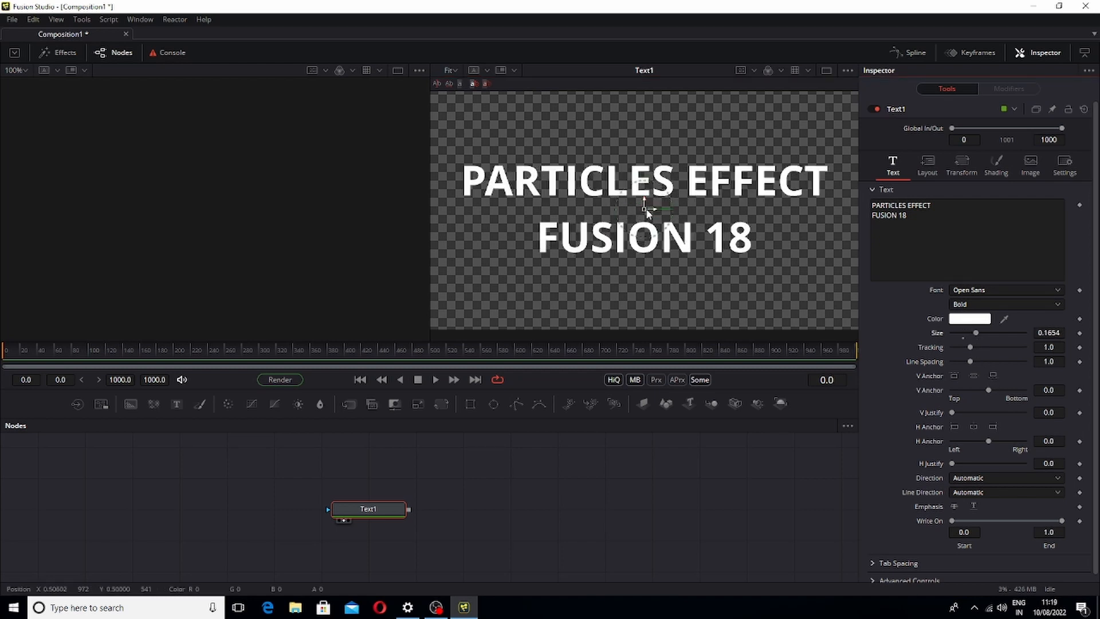
left_click_drag(646, 208, 653, 219)
left_click(1008, 305)
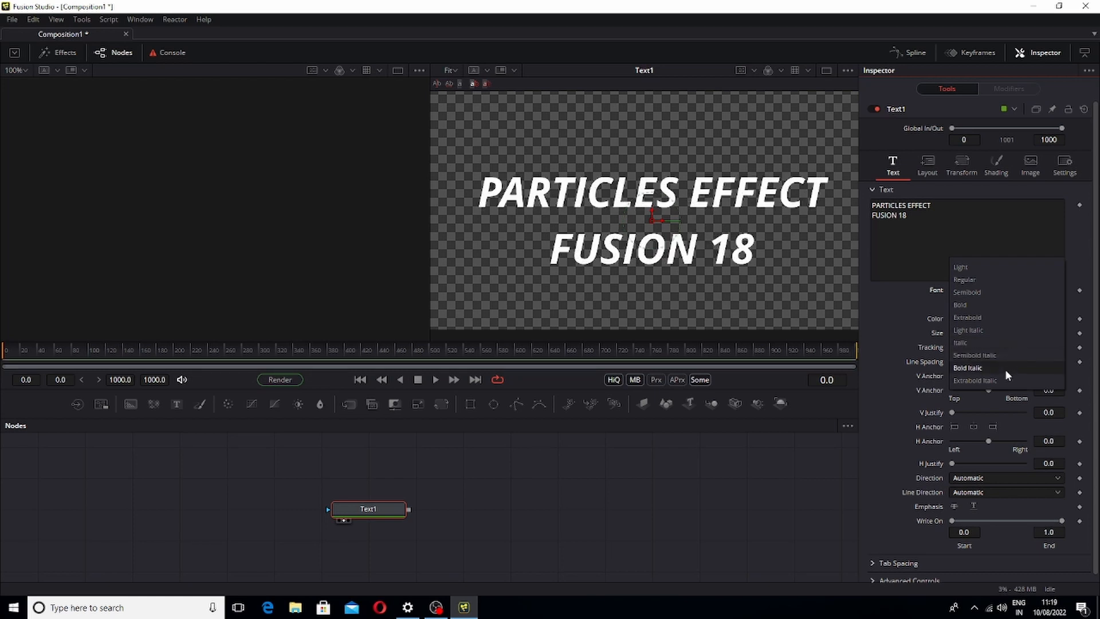
left_click(988, 306)
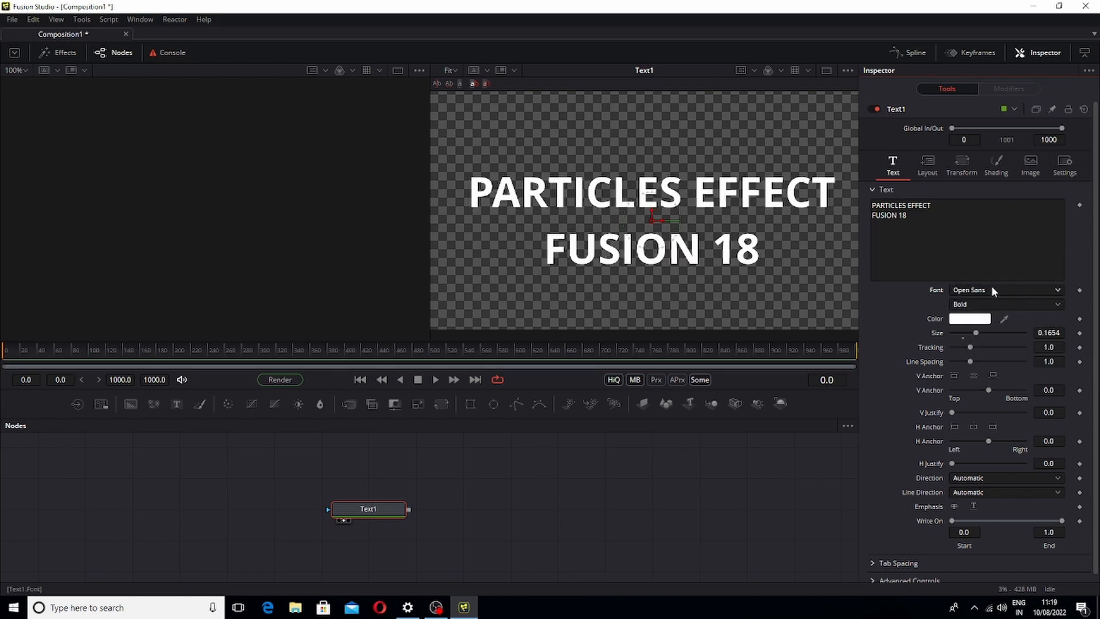
left_click(991, 287)
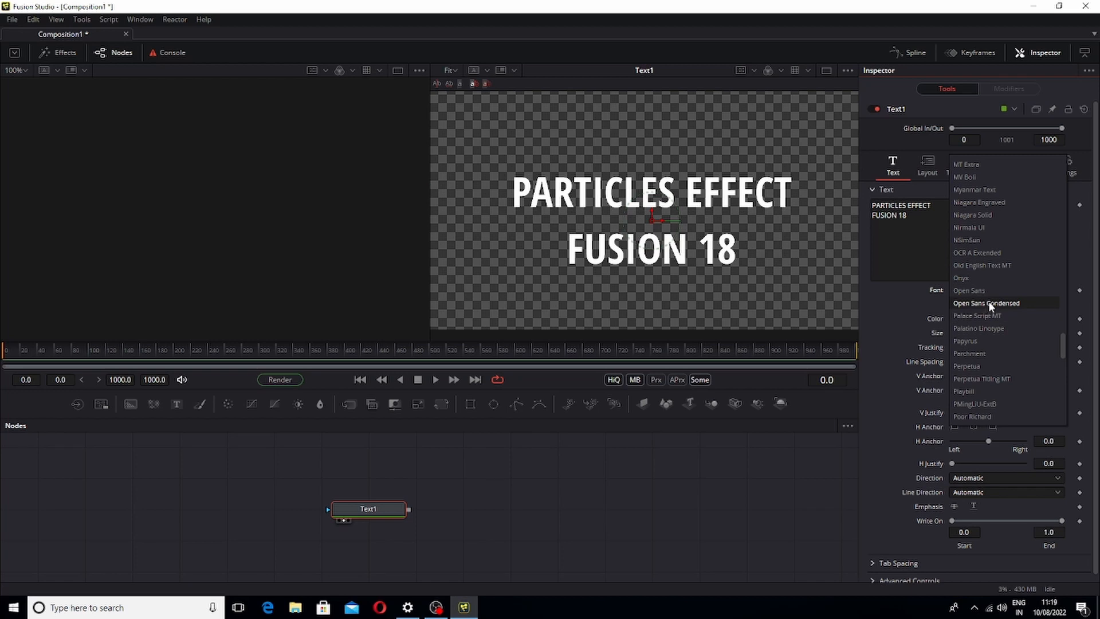
left_click(992, 286)
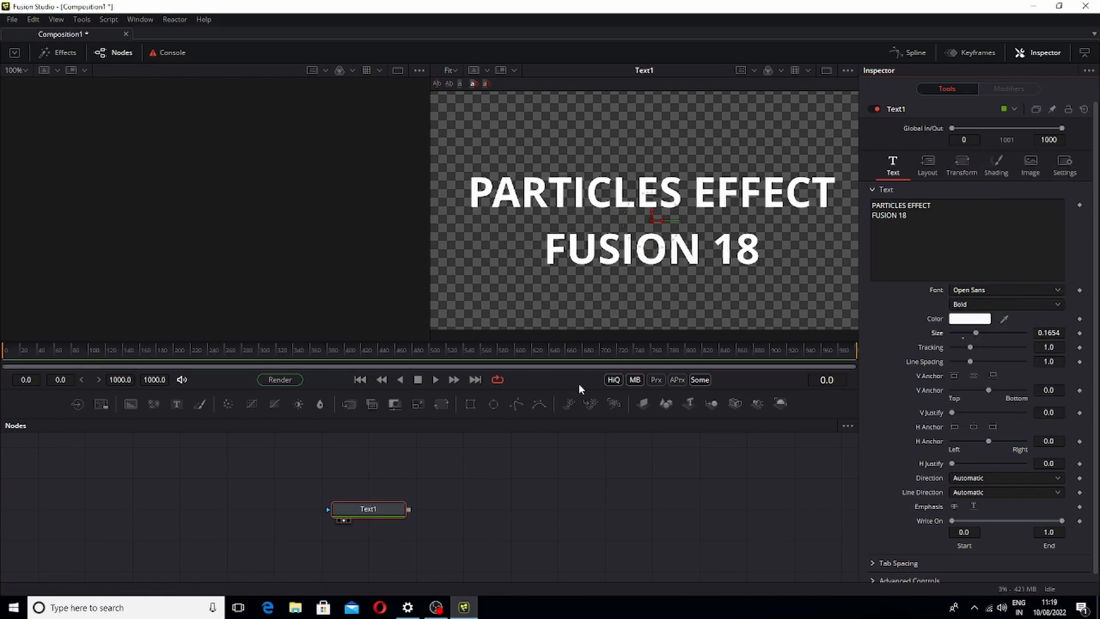
Add a Rectangle mask and connect it to the Text node's mask input
left_click_drag(578, 386, 572, 409)
left_click(381, 531)
left_click(537, 499)
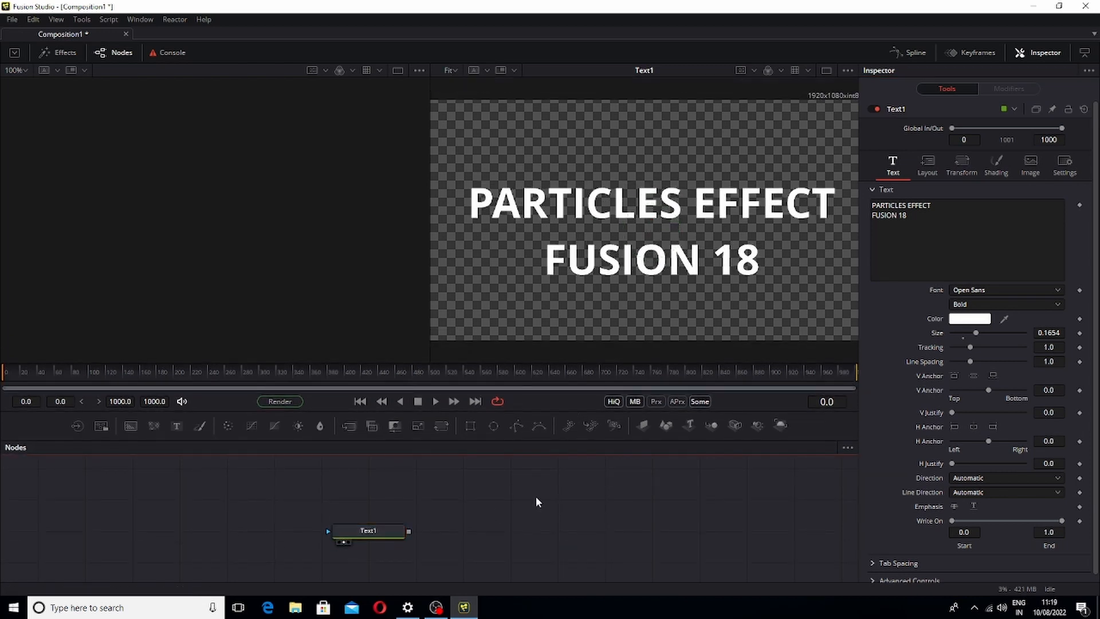
key("shift+space")
type("REC")
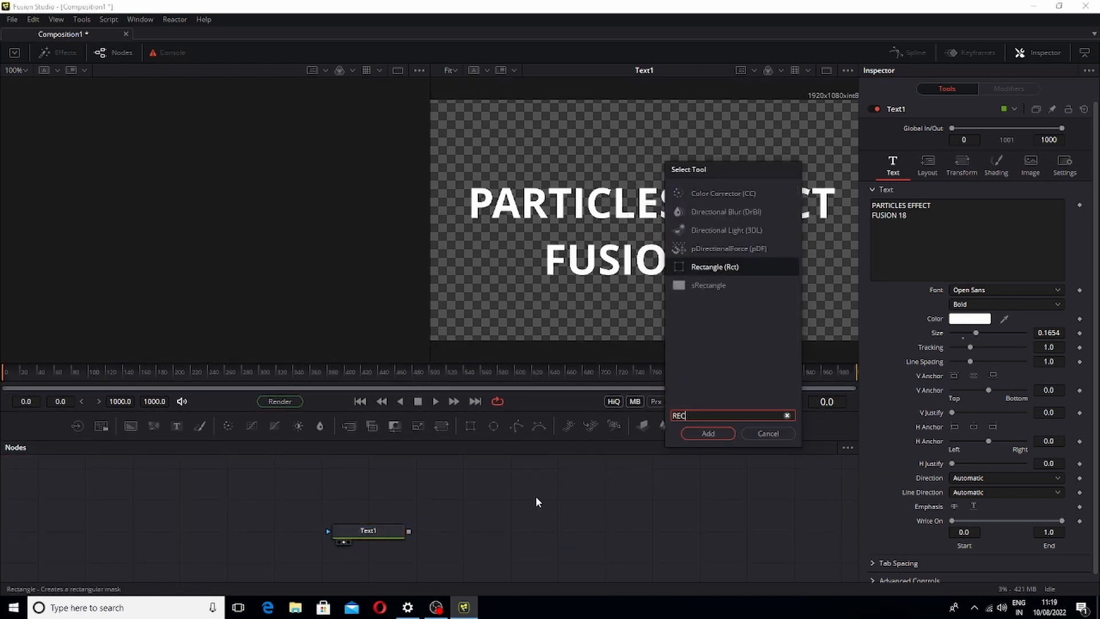
key("Return")
left_click_drag(535, 498, 328, 531)
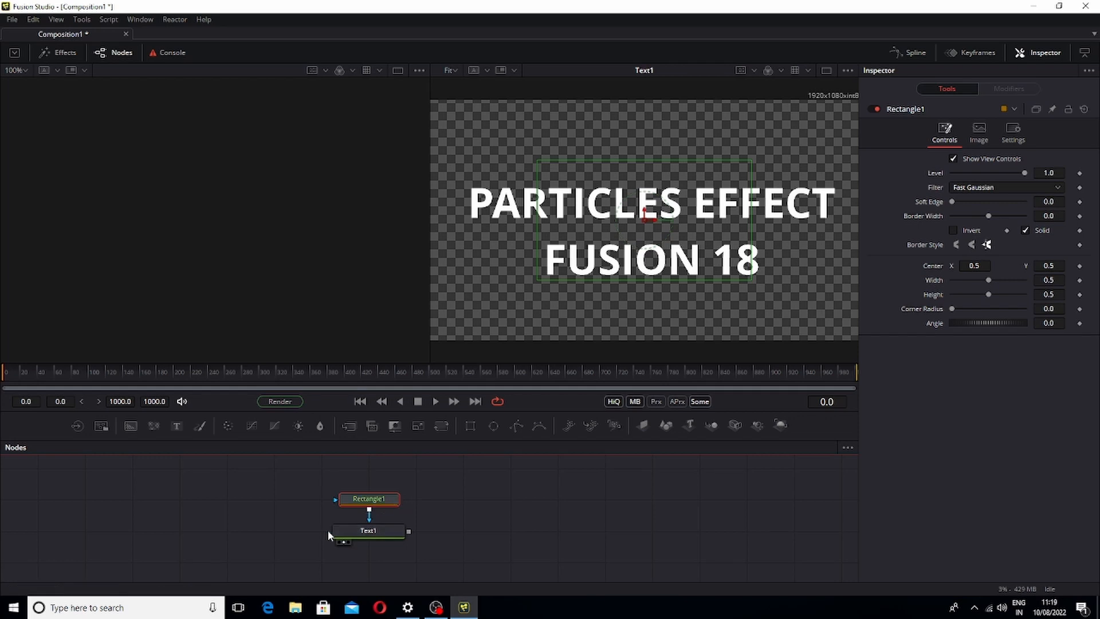
left_click(353, 531)
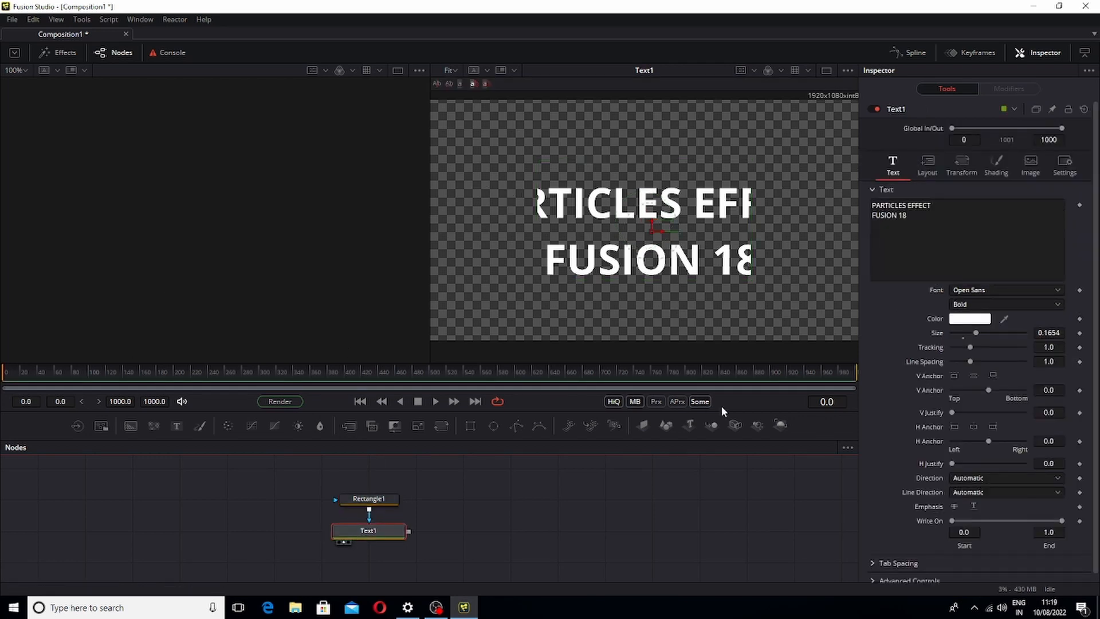
Shorten the render range to end at frame 98 and start playback
left_click_drag(849, 371, 20, 384)
left_click_drag(830, 385, 140, 373)
left_click_drag(854, 388, 167, 507)
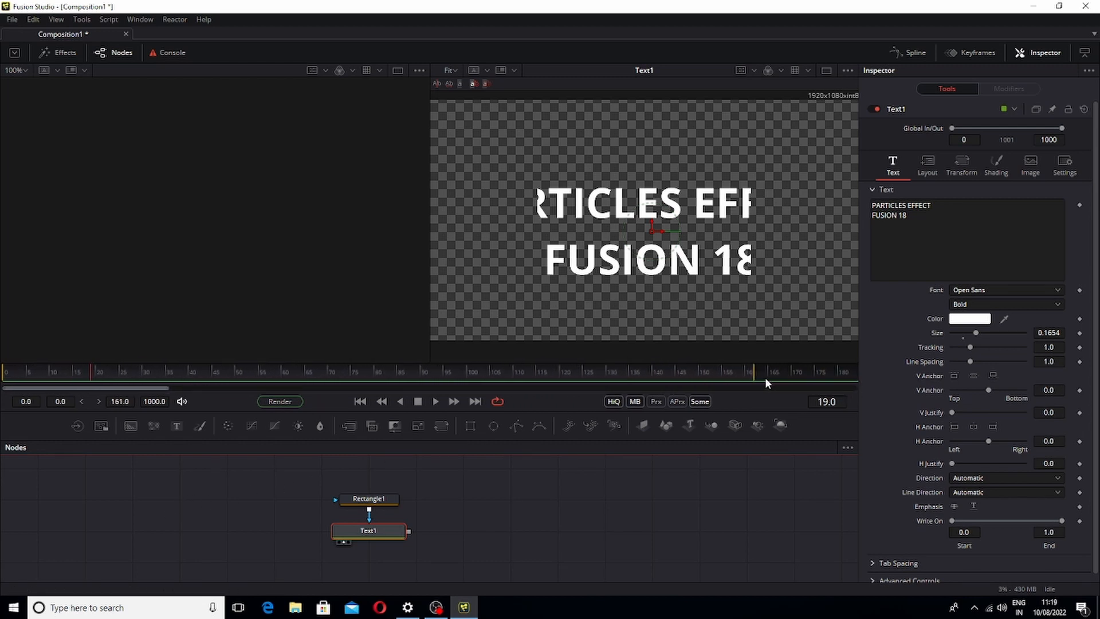
left_click_drag(765, 377, 349, 389)
left_click_drag(437, 388, 464, 387)
left_click_drag(755, 373, 459, 373)
key("space")
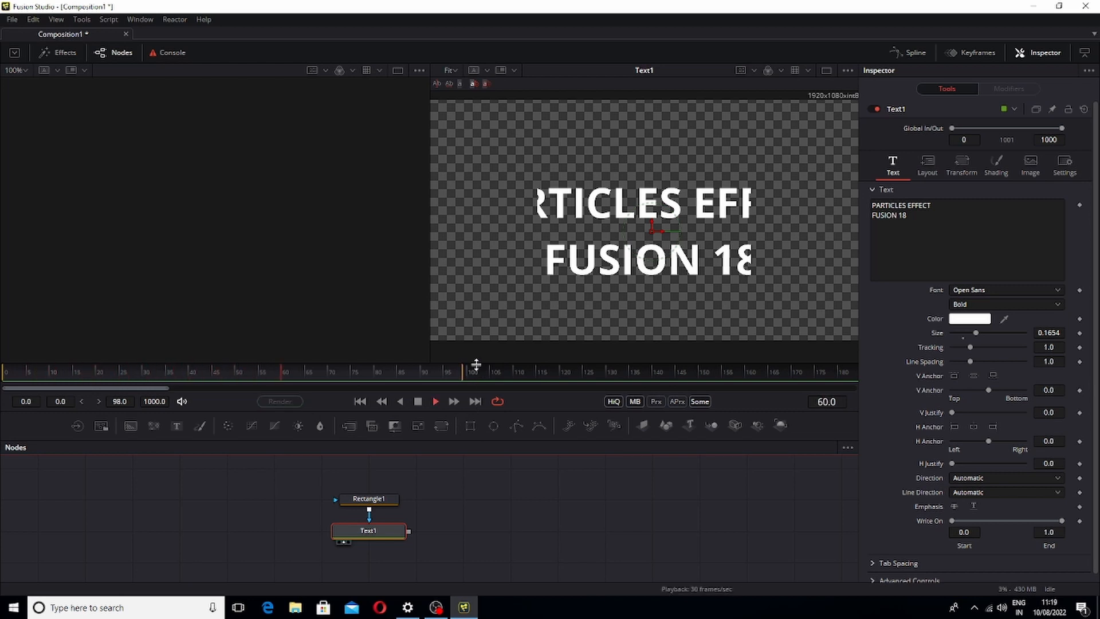
Set the rectangle's width and height to 1.0 so it covers the whole frame
left_click(388, 500)
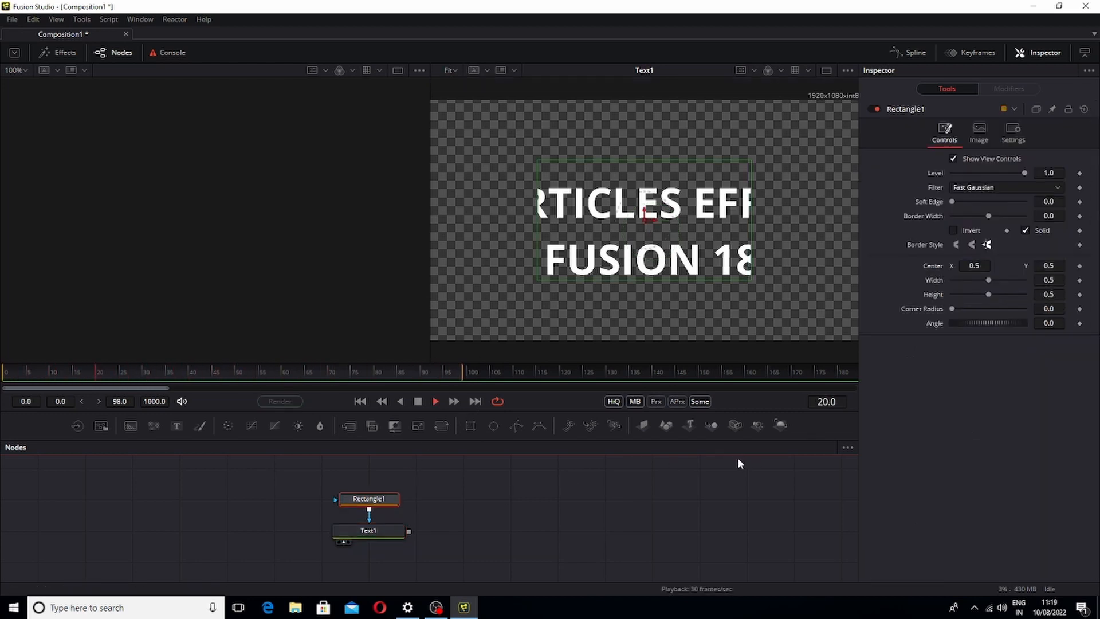
key("space")
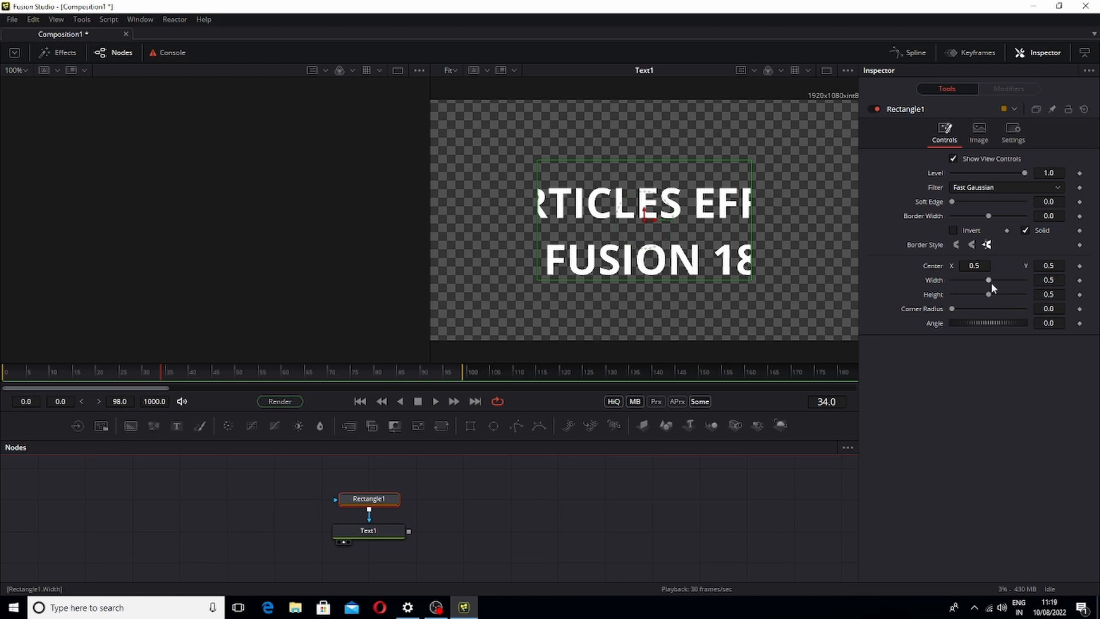
left_click_drag(991, 283, 1025, 295)
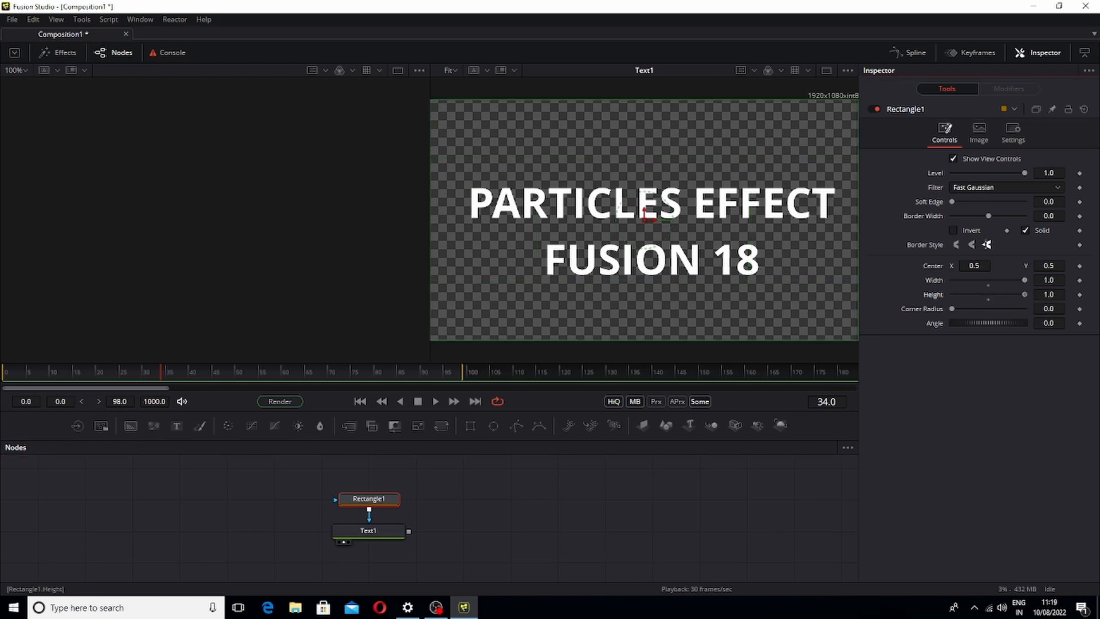
Keyframe the rectangle's center at the start and move it off to the right, about X 1.55, at frame 48
left_click_drag(161, 373, 6, 398)
left_click(1081, 269)
left_click_drag(105, 372, 191, 384)
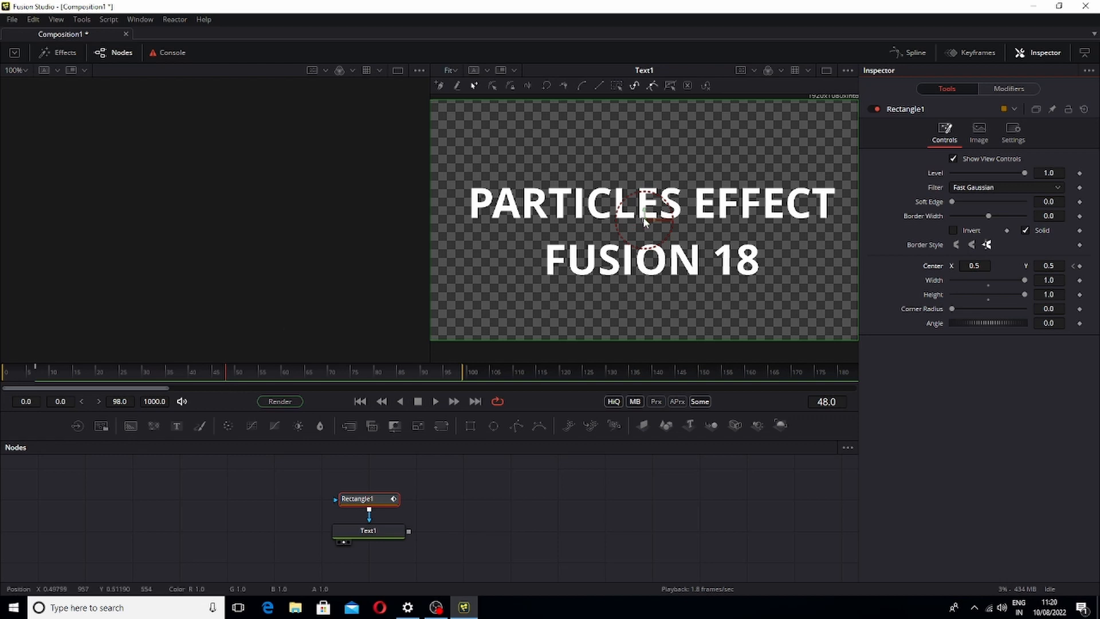
left_click_drag(644, 220, 1096, 226)
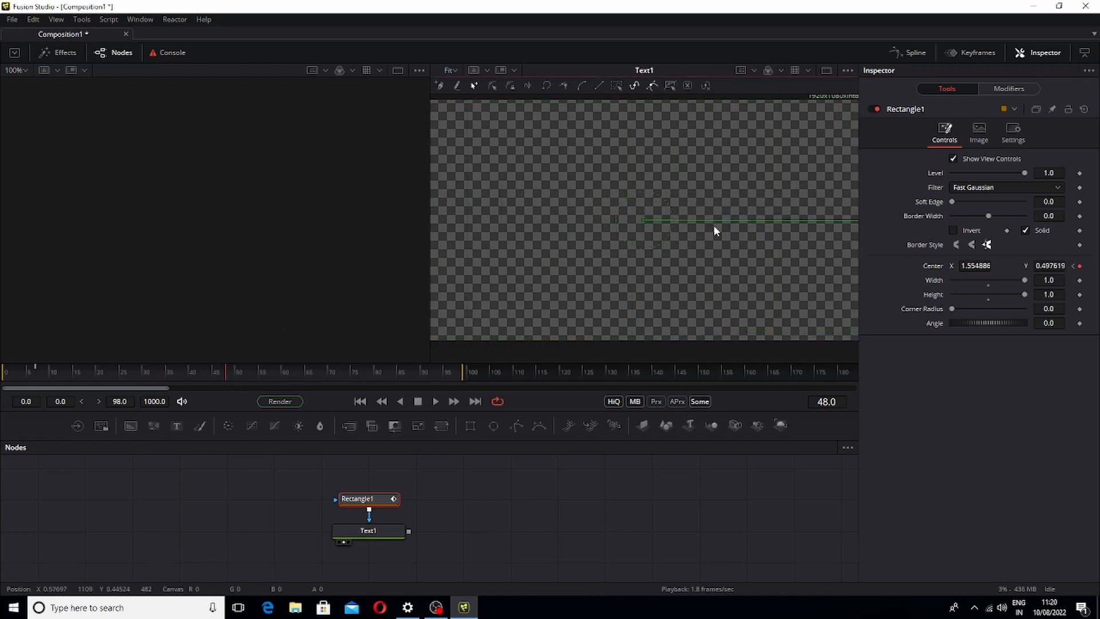
scroll(745, 252, "down", 5)
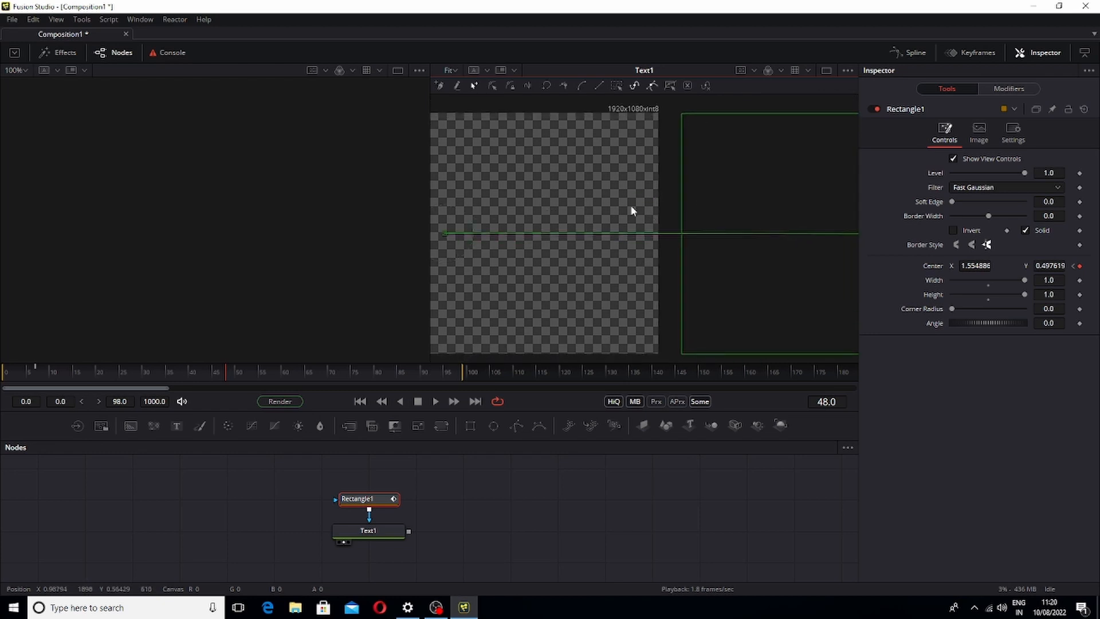
left_click(452, 72)
left_click(451, 84)
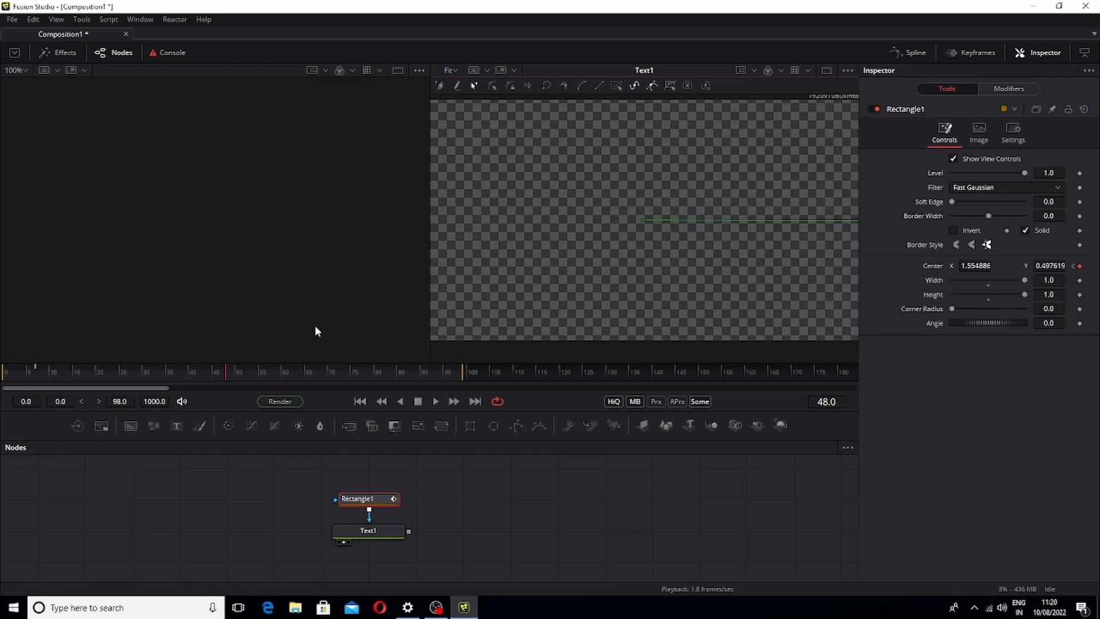
Play back the mask animation from the start
left_click_drag(223, 372, 3, 383)
key("space")
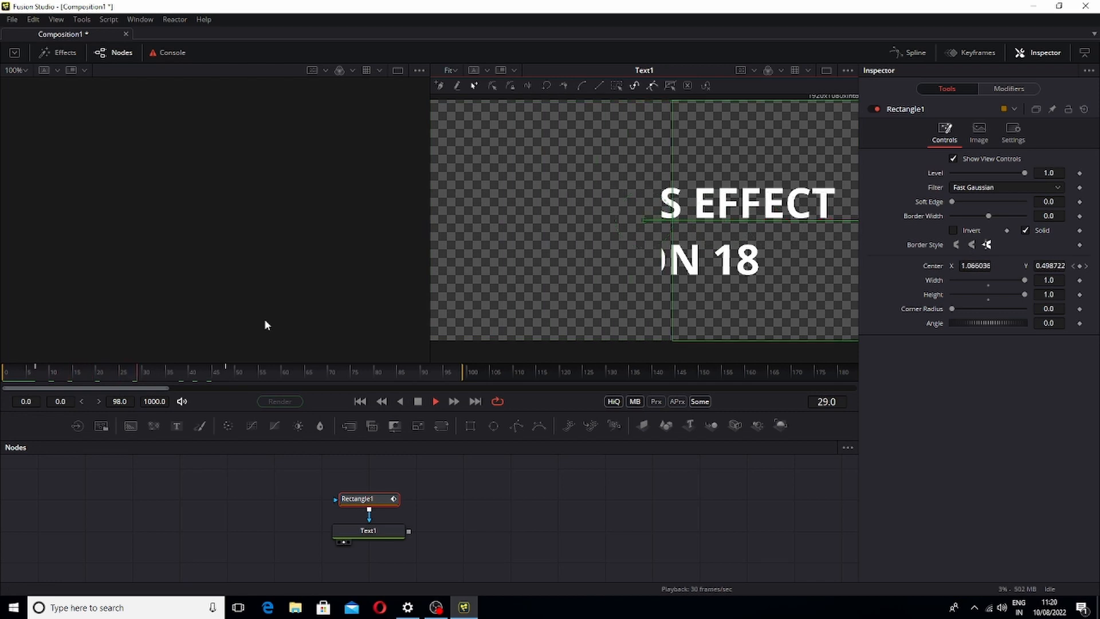
left_click(223, 372)
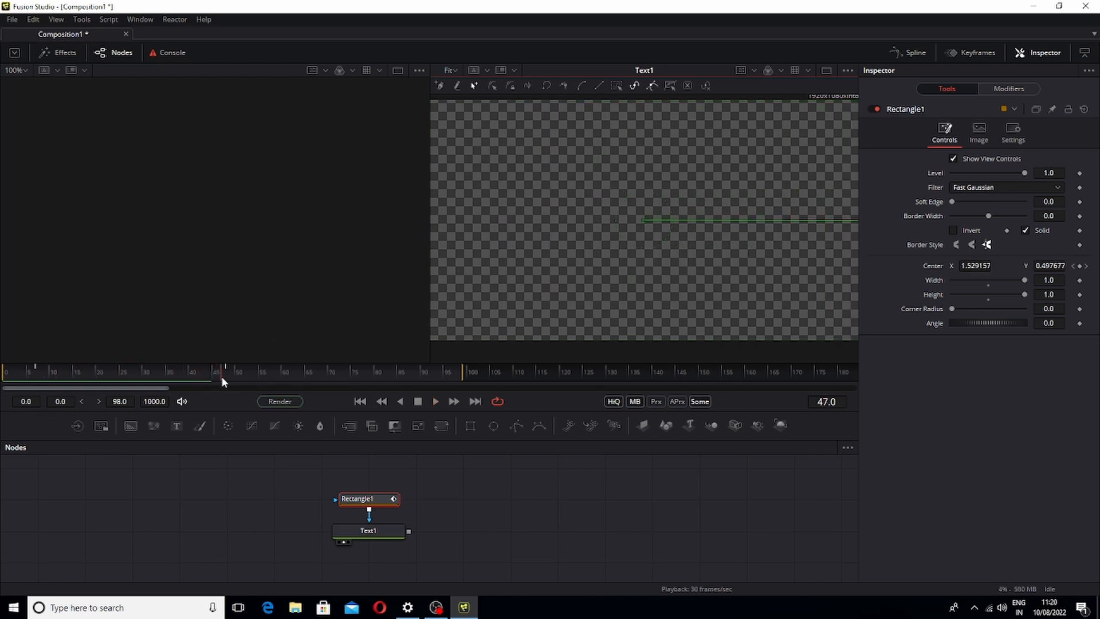
Open the Keyframes view and move the rectangle's end center keyframe to frame 60
left_click(954, 52)
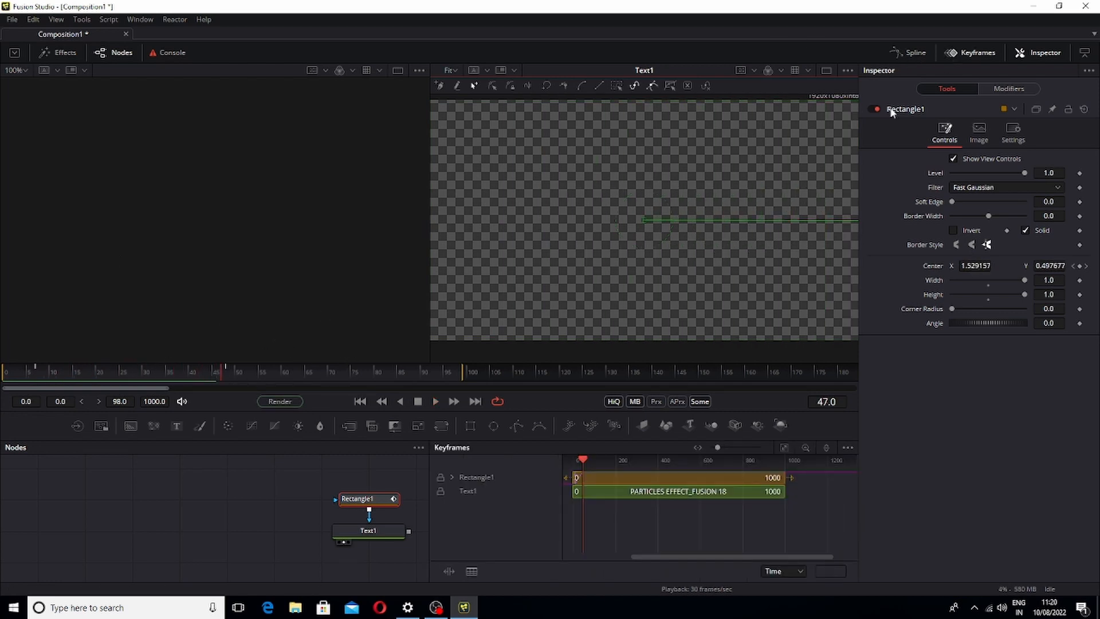
left_click(452, 477)
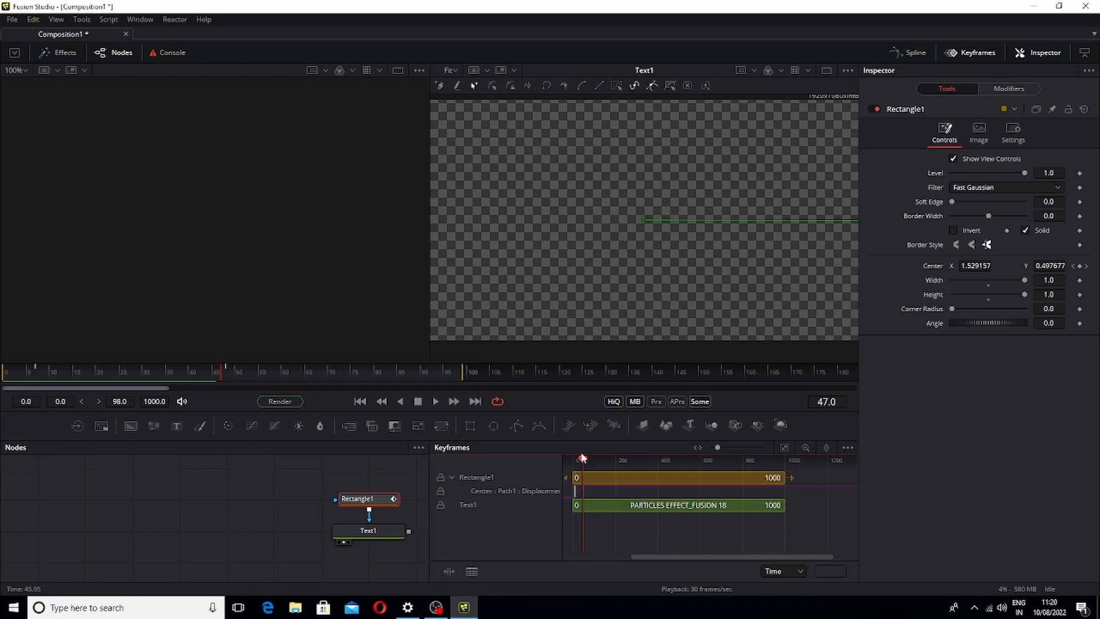
left_click_drag(583, 459, 590, 494)
left_click(585, 494)
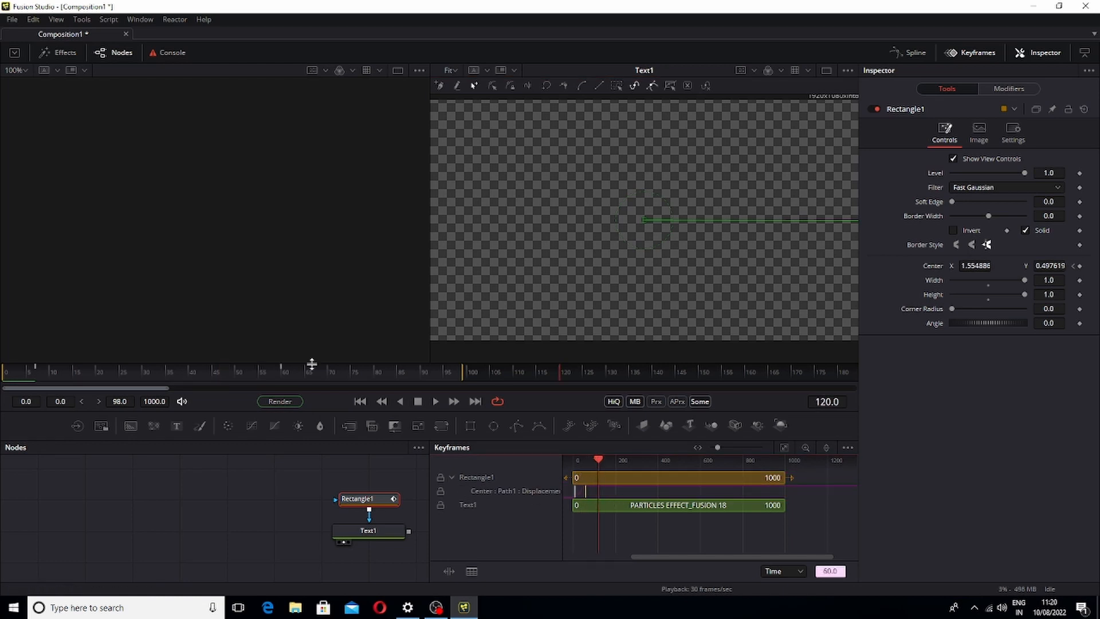
left_click_drag(598, 461, 567, 475)
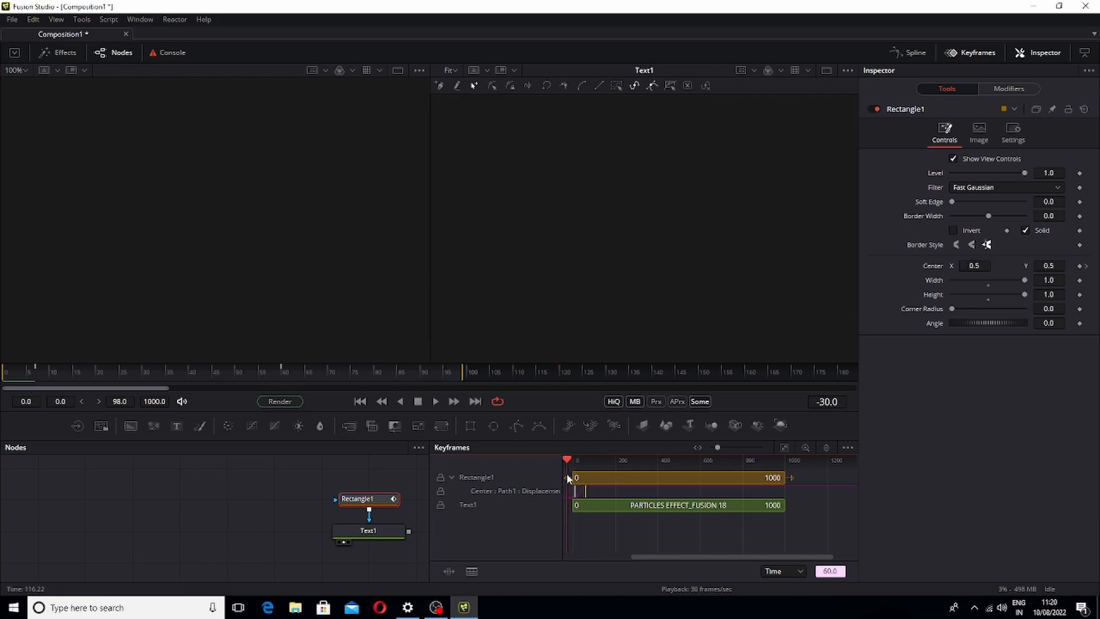
Play back the text reveal and close the Keyframes view
key("space")
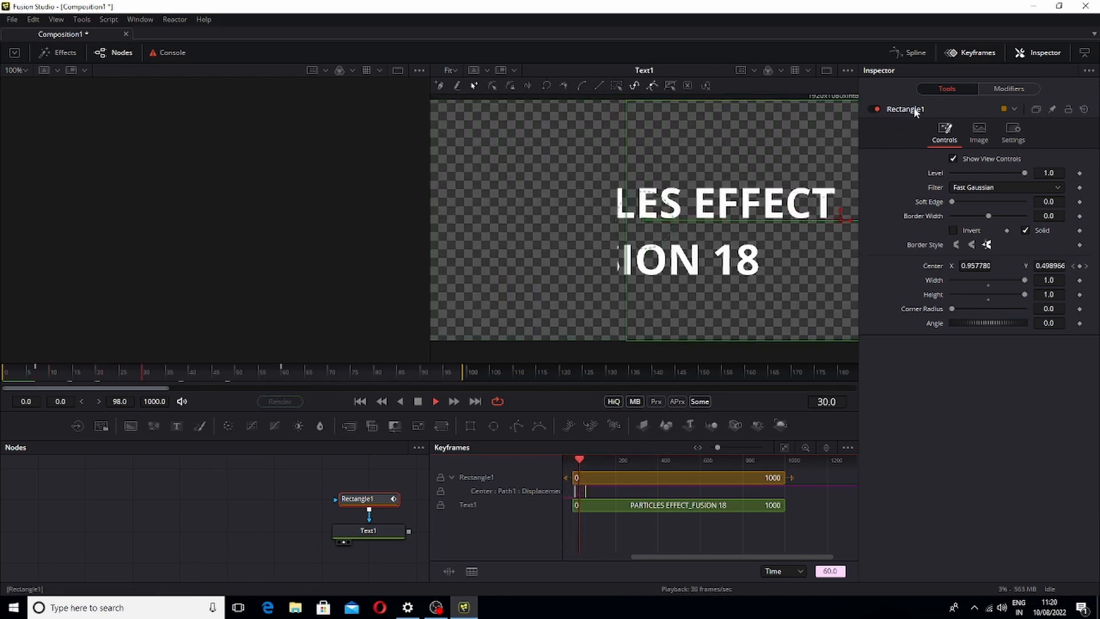
key("space")
left_click(969, 53)
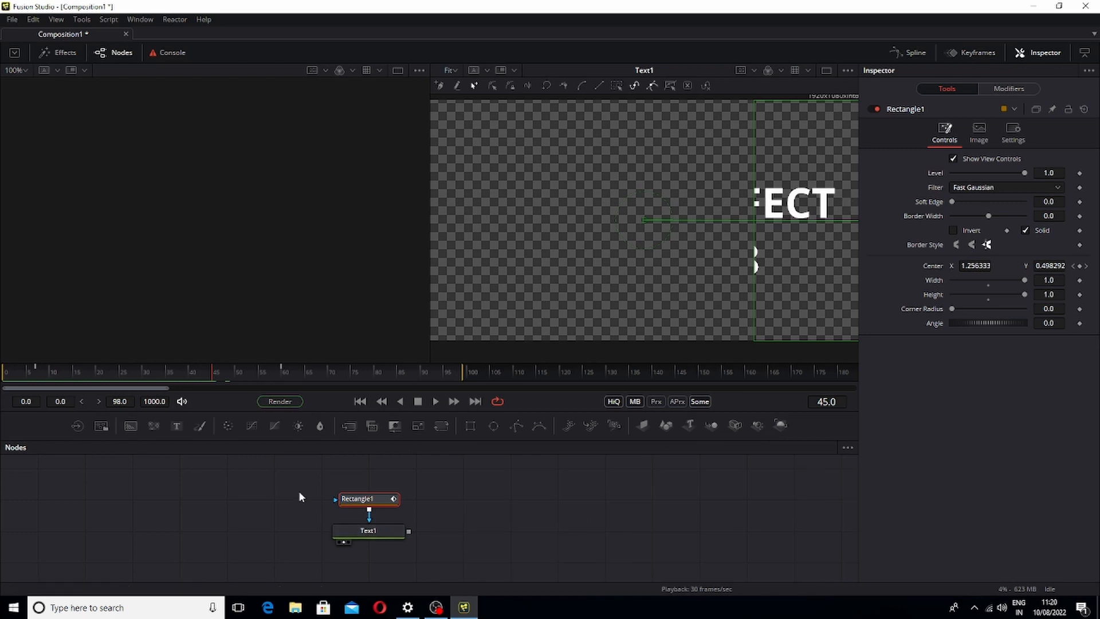
Add a pEmitter node and a pRender node beside the text nodes, and connect the emitter's output to the renderer
left_click_drag(291, 480, 299, 531)
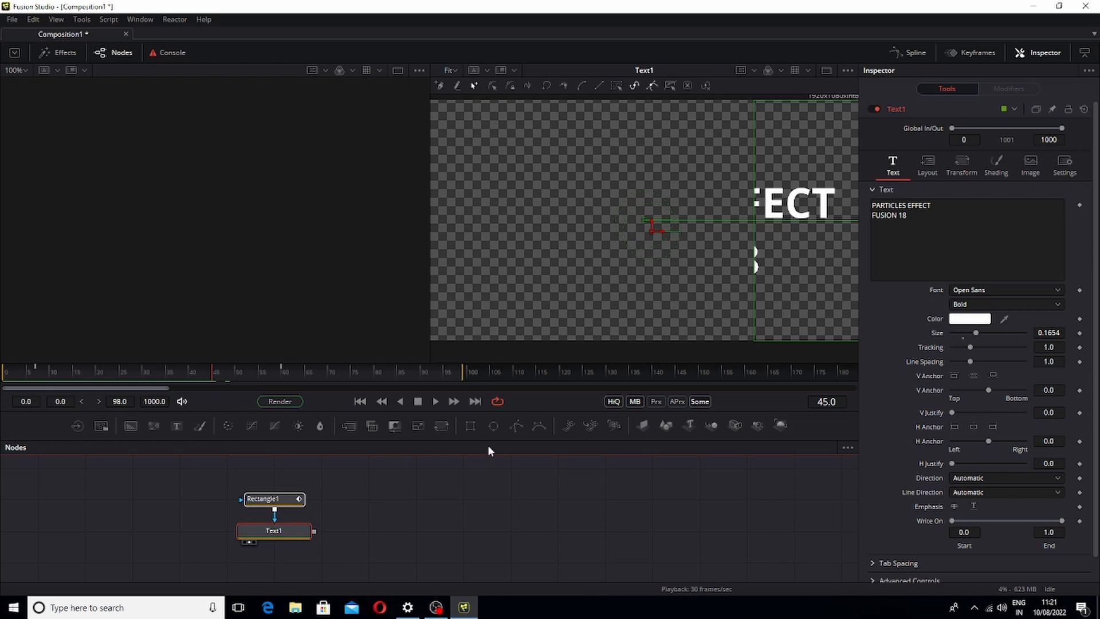
left_click_drag(568, 427, 435, 522)
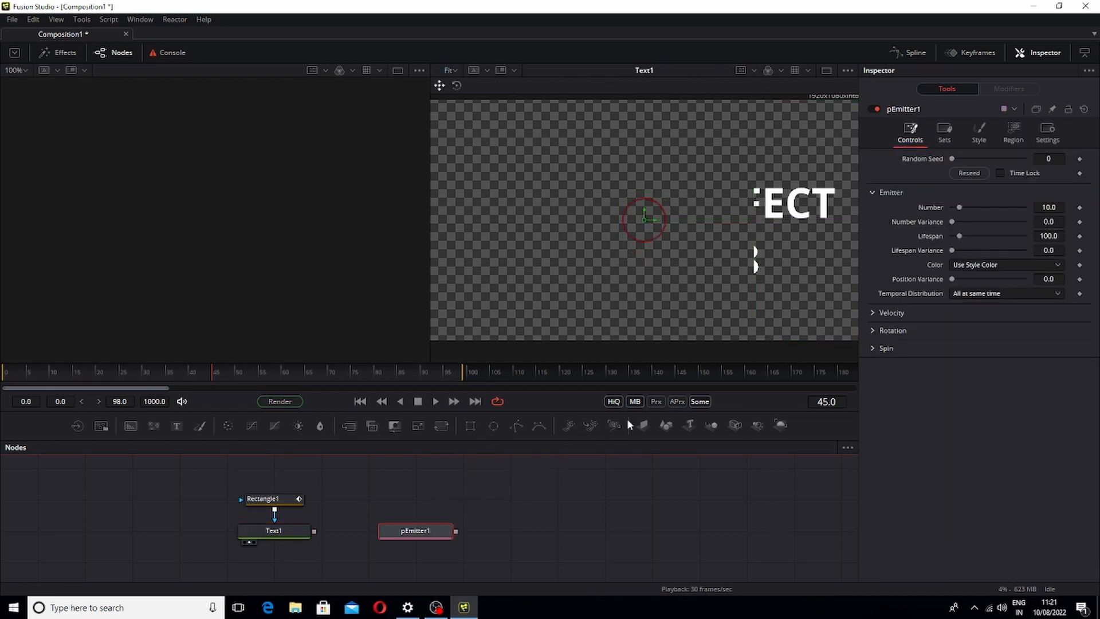
left_click_drag(629, 424, 568, 524)
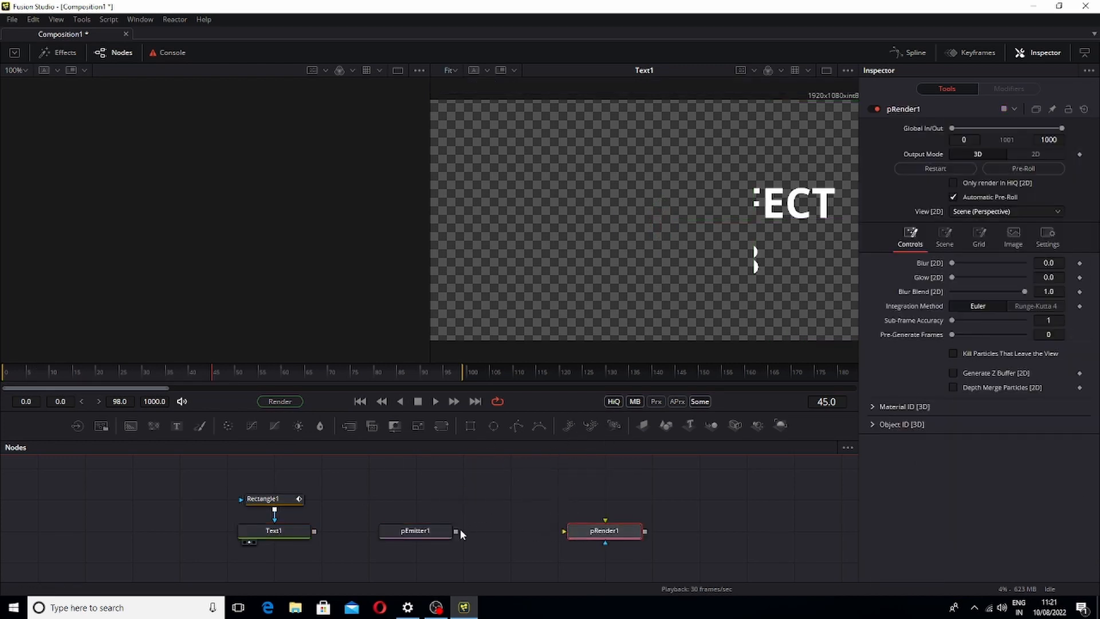
left_click_drag(457, 531, 602, 536)
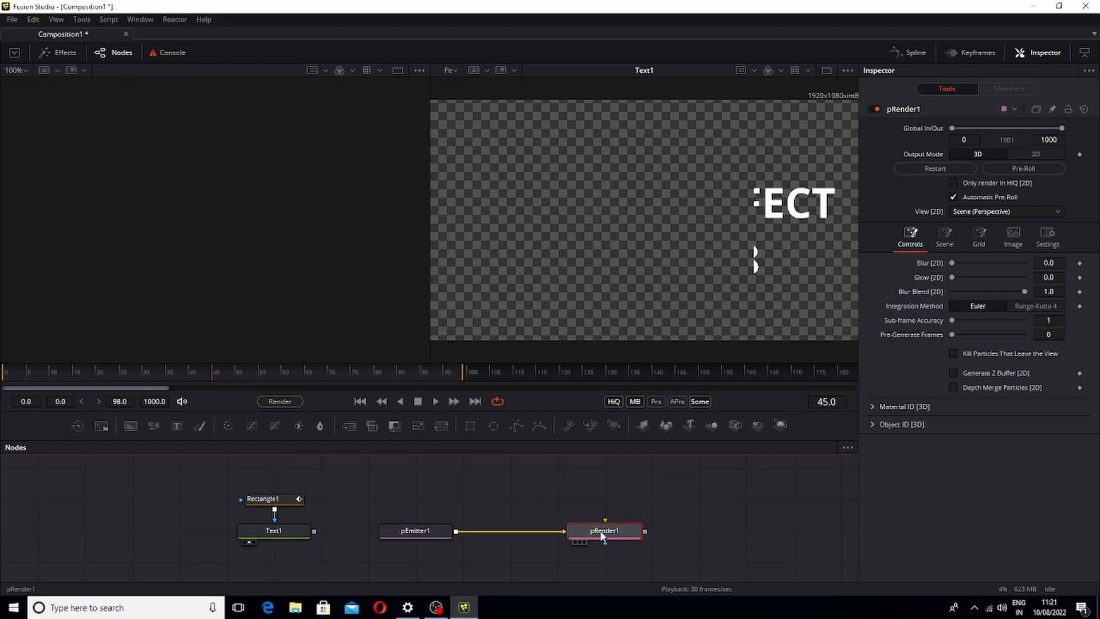
Show pRender1 in the viewer, zoom it to 200%, and play back the particles
key("2")
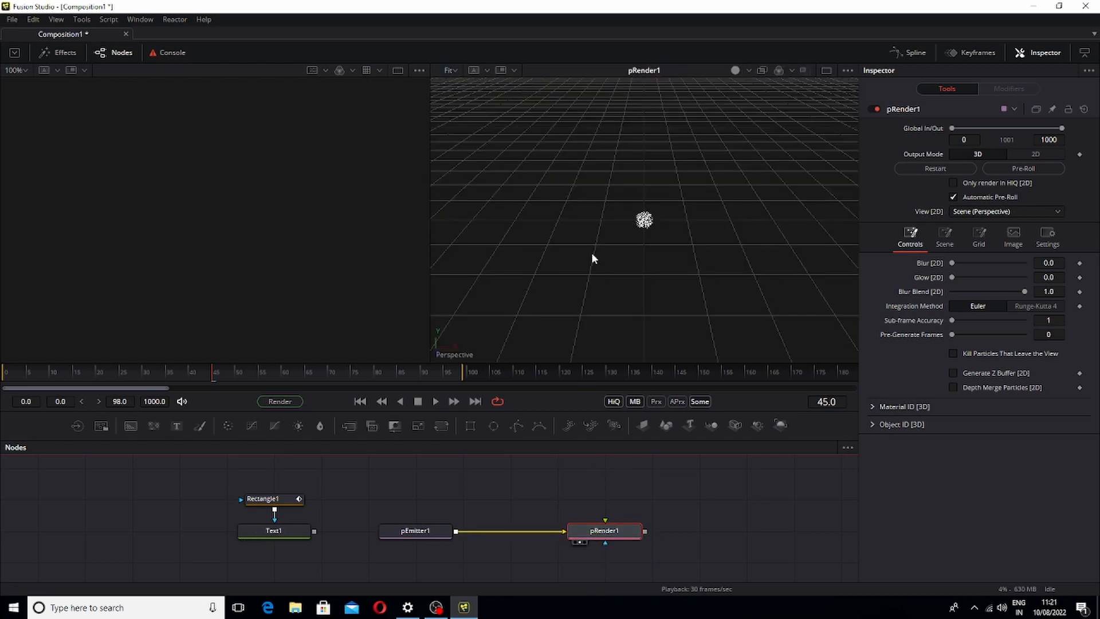
left_click(450, 69)
left_click(453, 135)
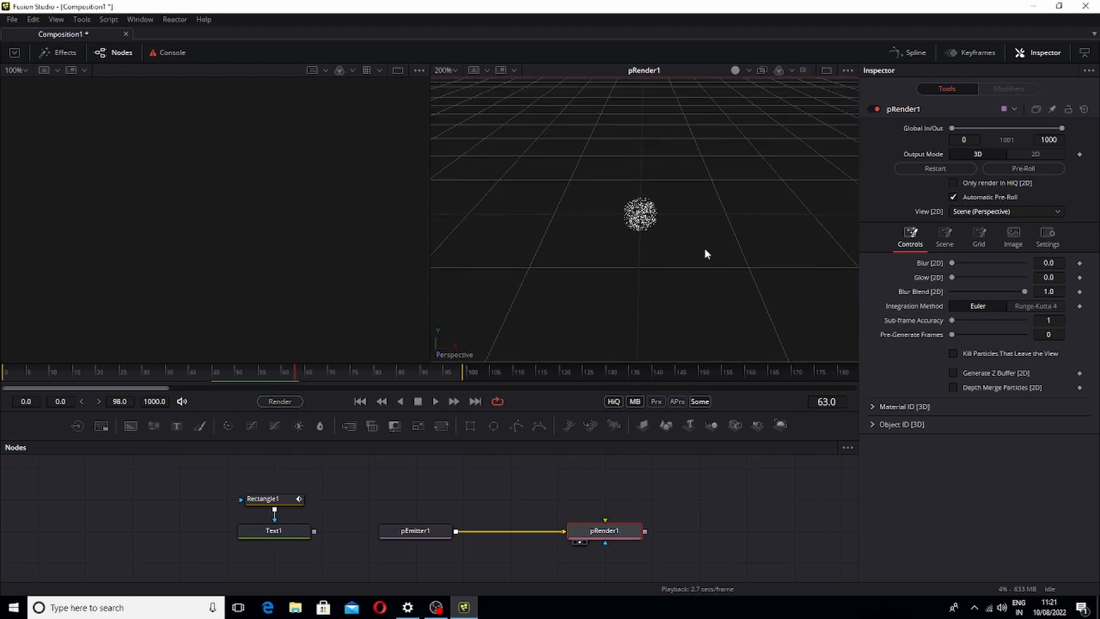
key("space")
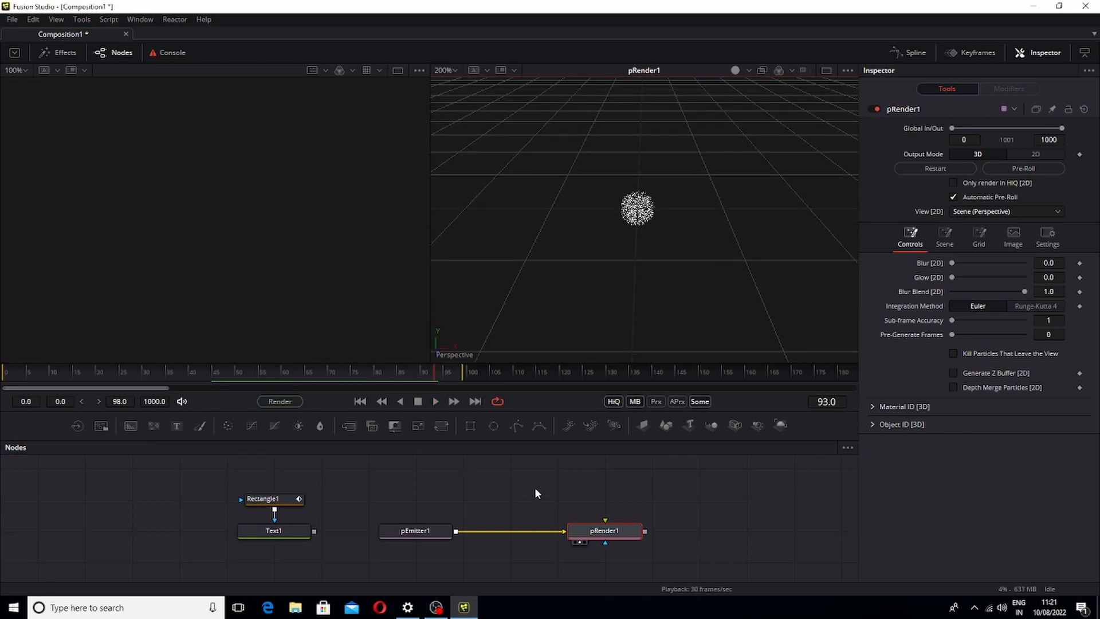
Set pRender1's output mode to 2D, fit the viewer, and play back the result
left_click(599, 533)
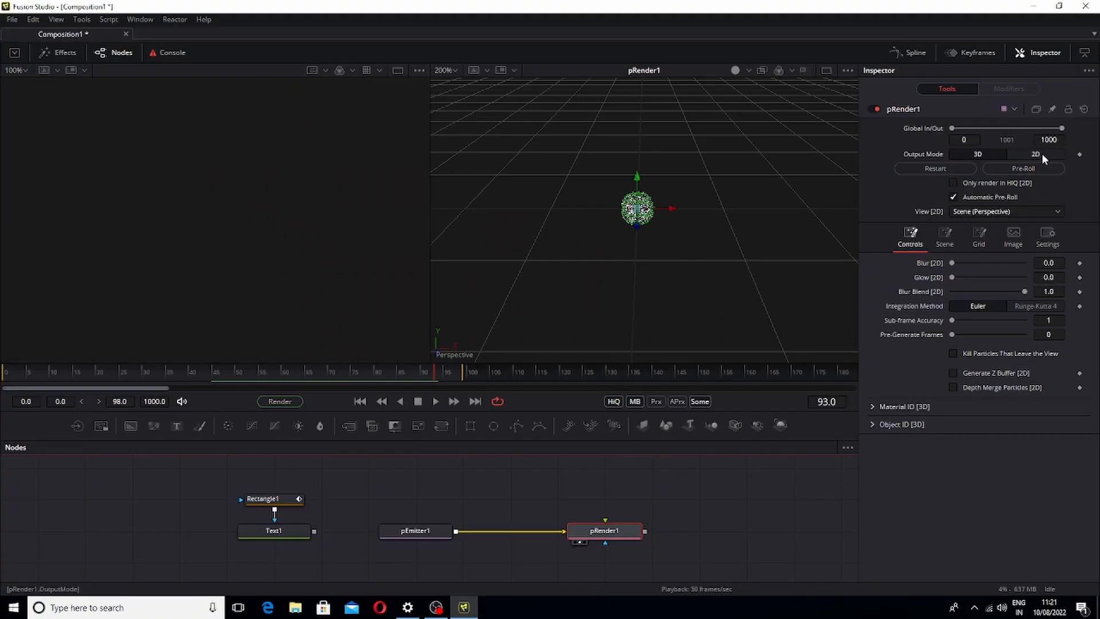
left_click(1042, 154)
left_click(455, 68)
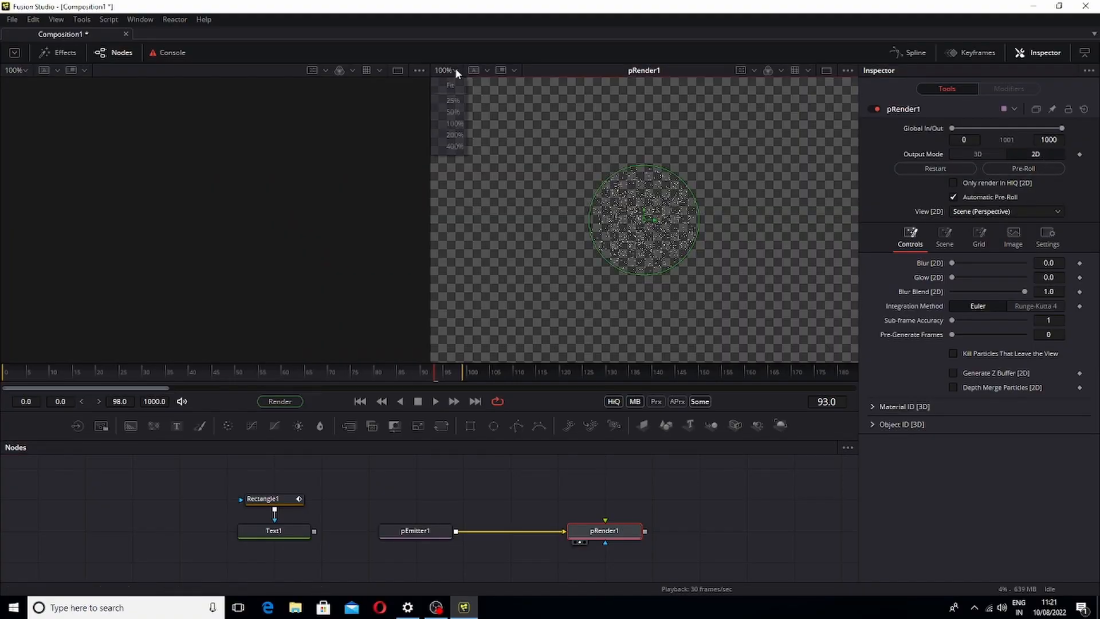
left_click(452, 108)
key("space")
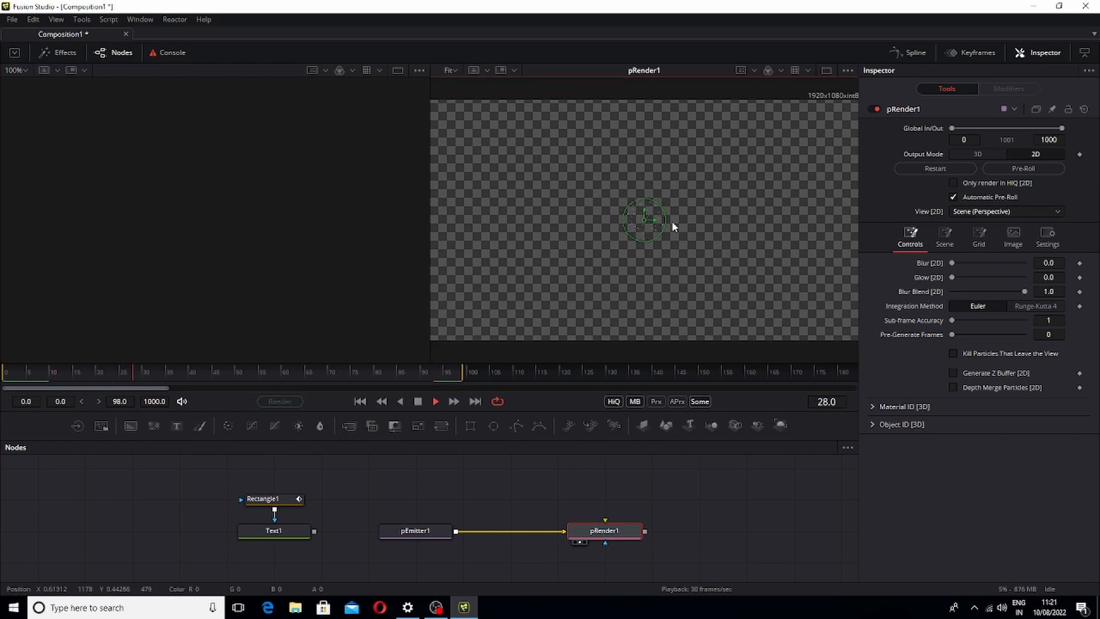
key("space")
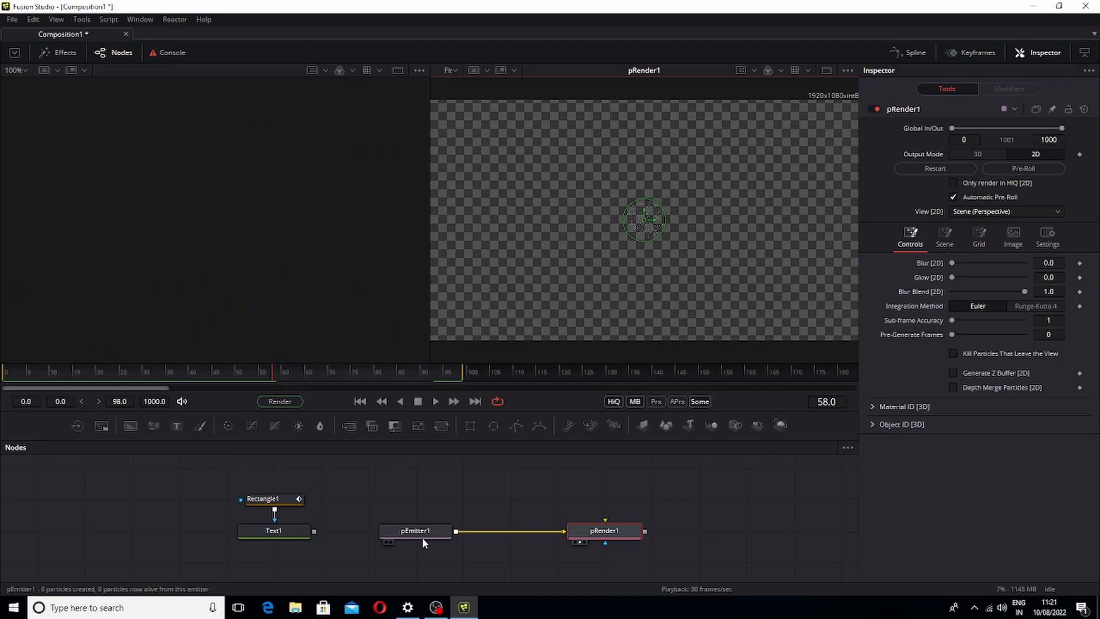
Set pEmitter1's emission region to Bitmap
left_click(422, 538)
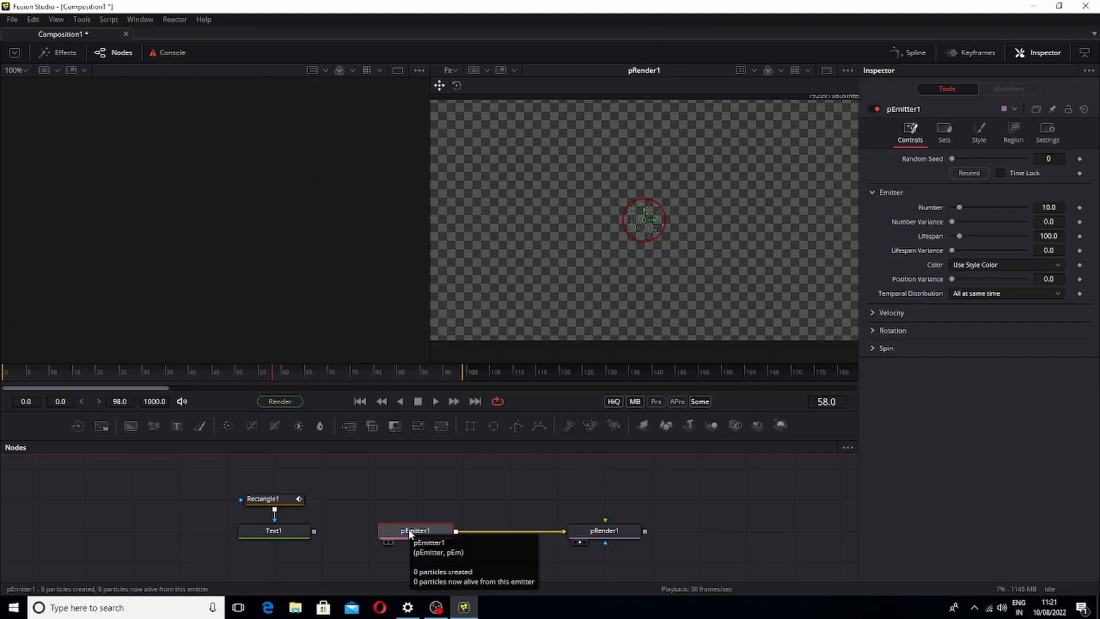
left_click(290, 533)
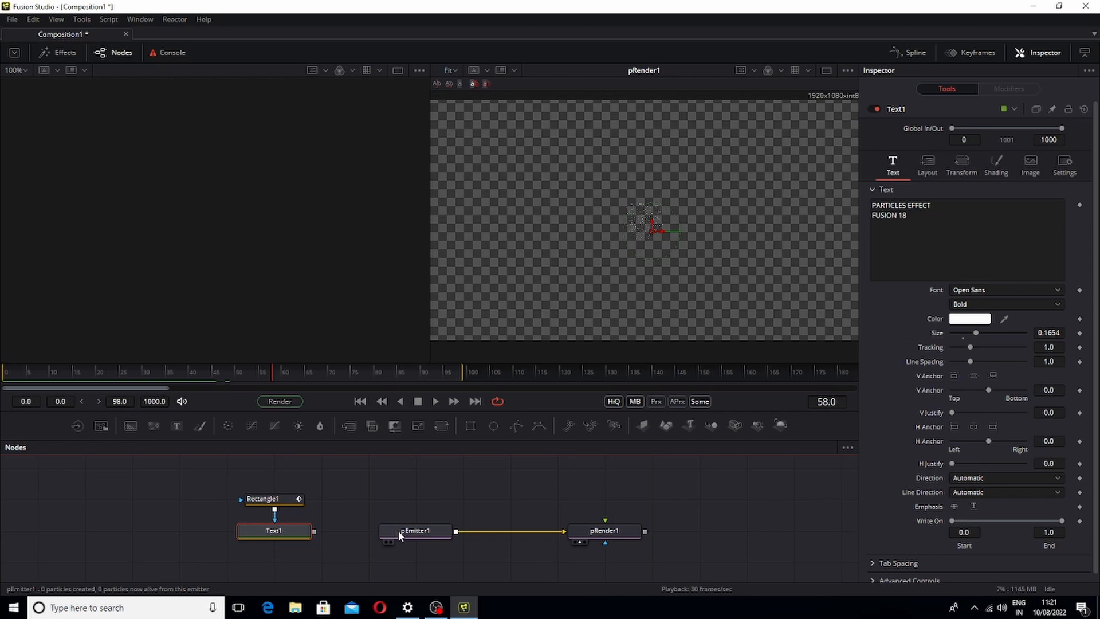
left_click(400, 534)
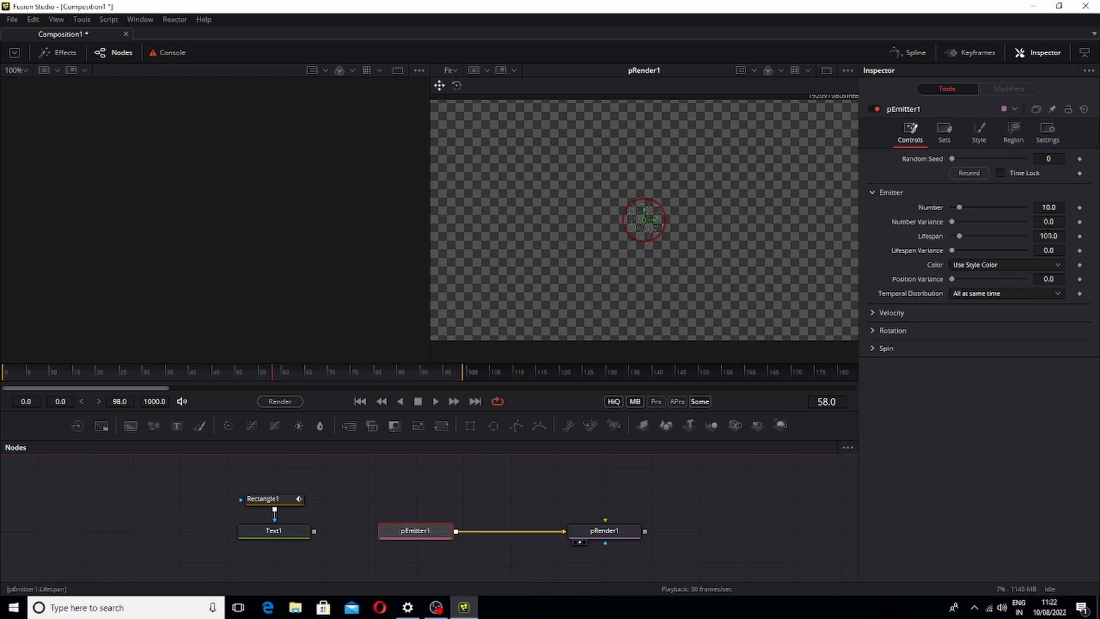
left_click(1013, 133)
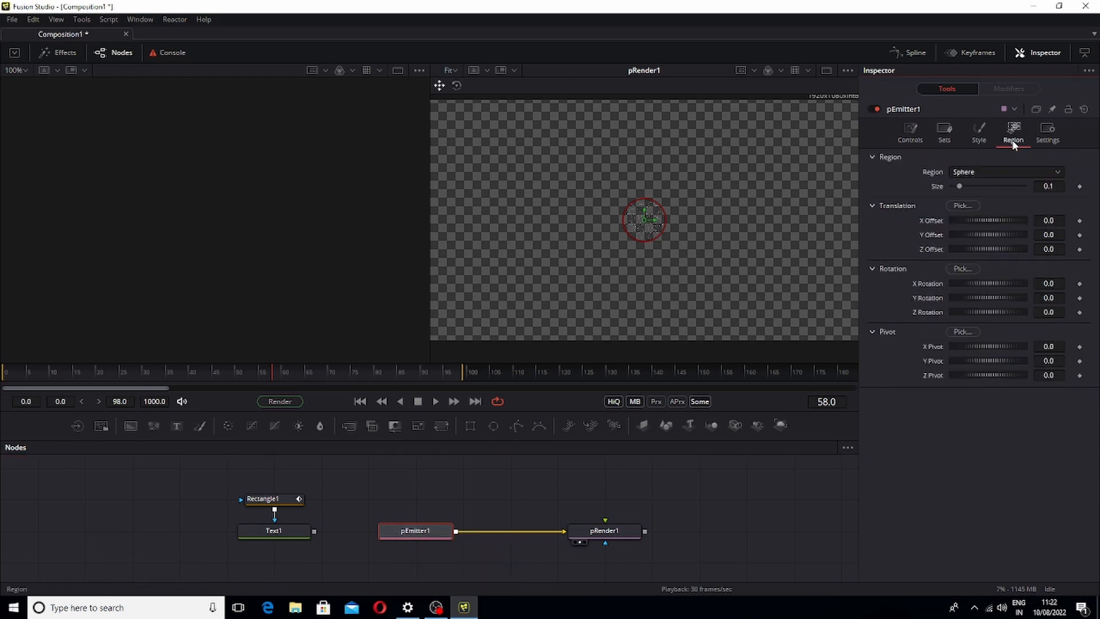
left_click(979, 171)
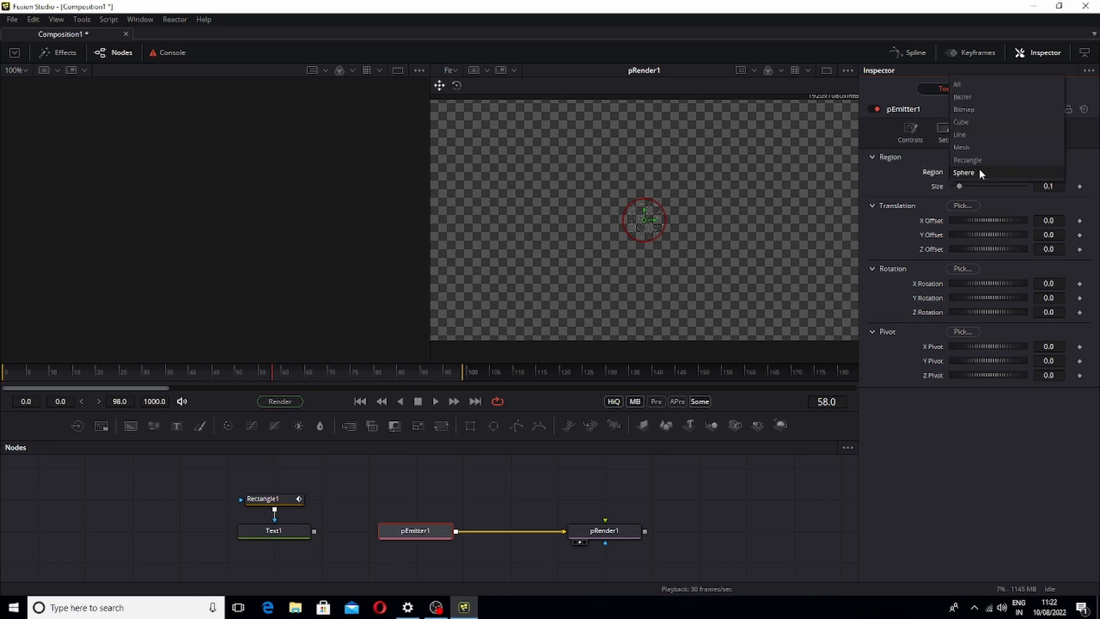
left_click(972, 137)
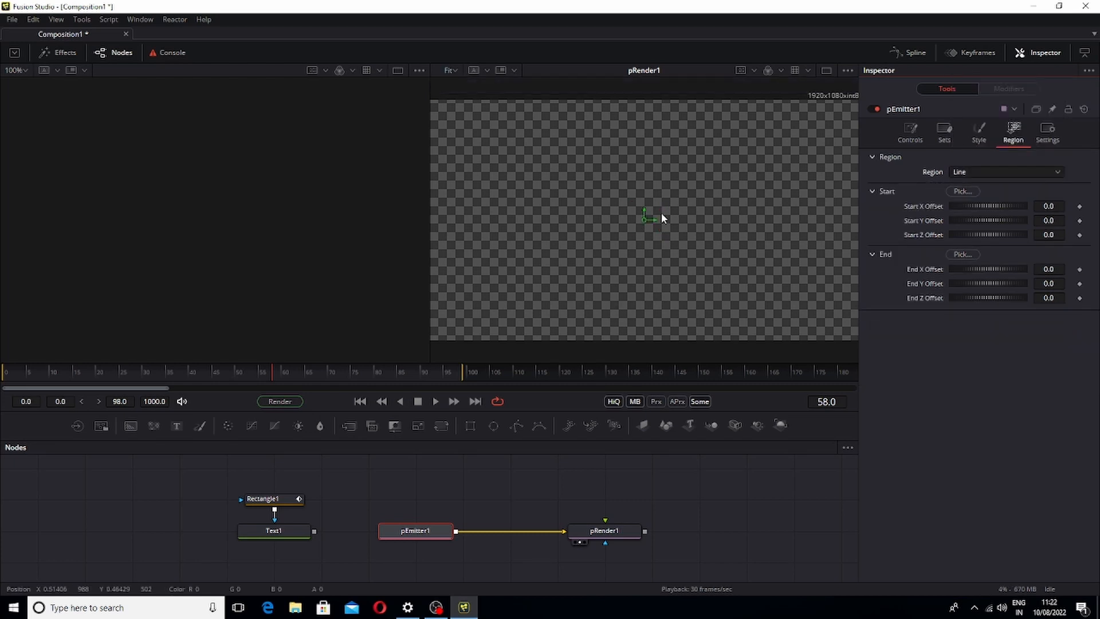
left_click(1010, 171)
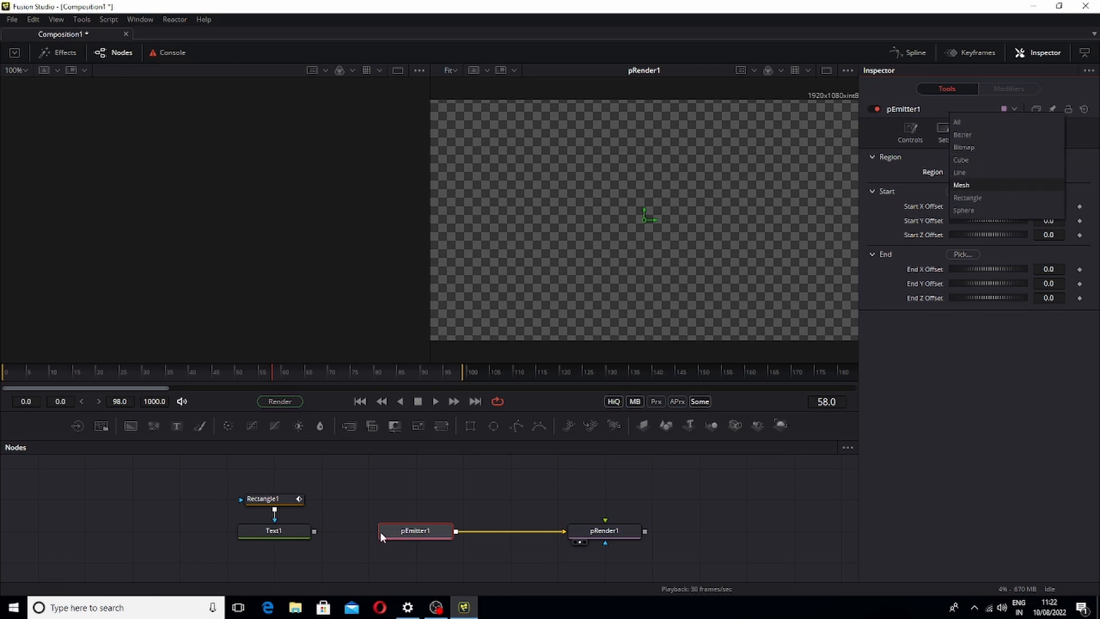
left_click(975, 148)
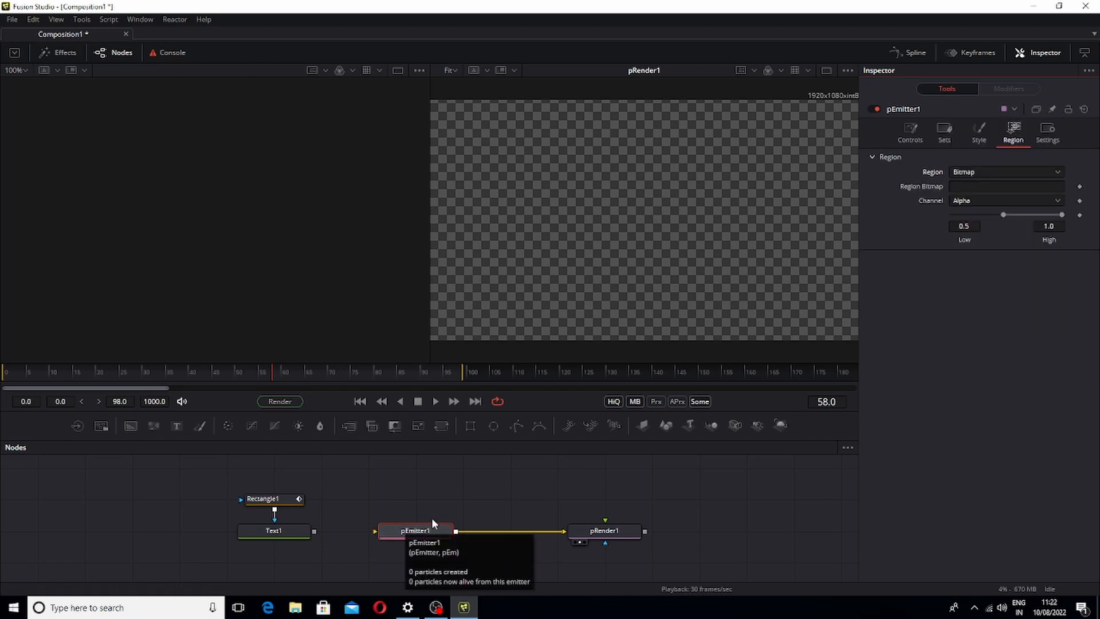
Rewind to frame 0 and connect Text1's output to pEmitter1's Region Bitmap input
key("space")
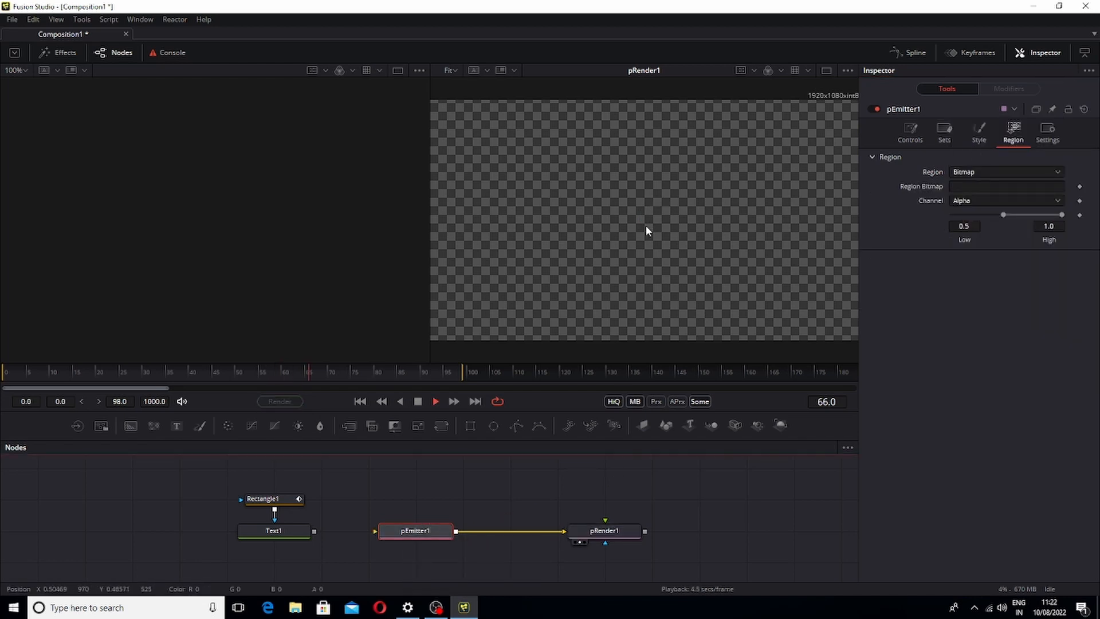
left_click_drag(344, 371, 1, 428)
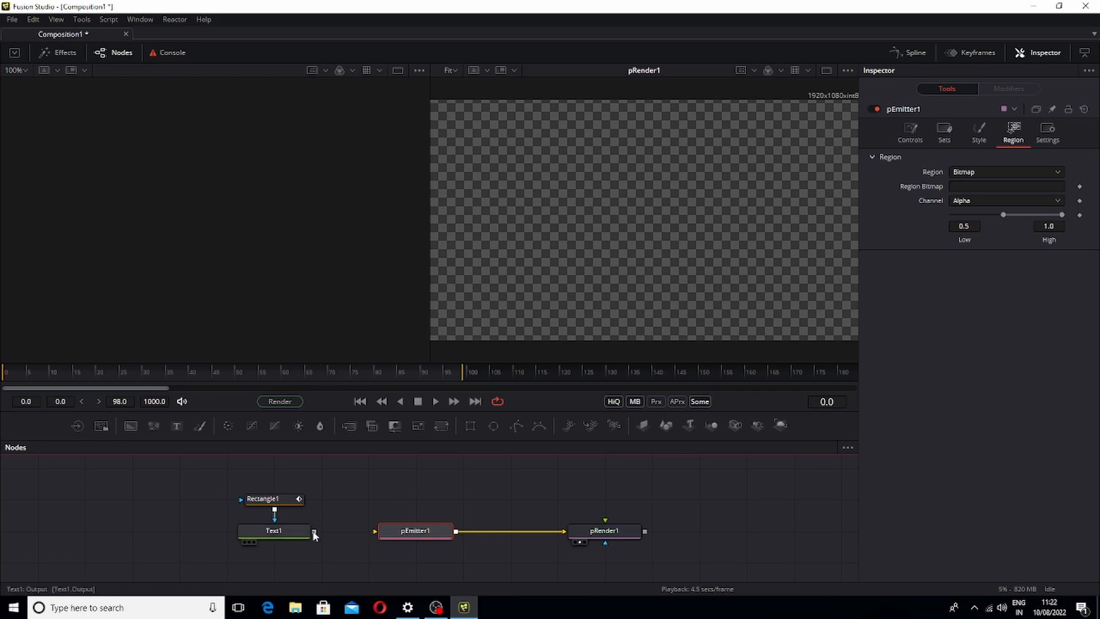
left_click_drag(313, 531, 445, 531)
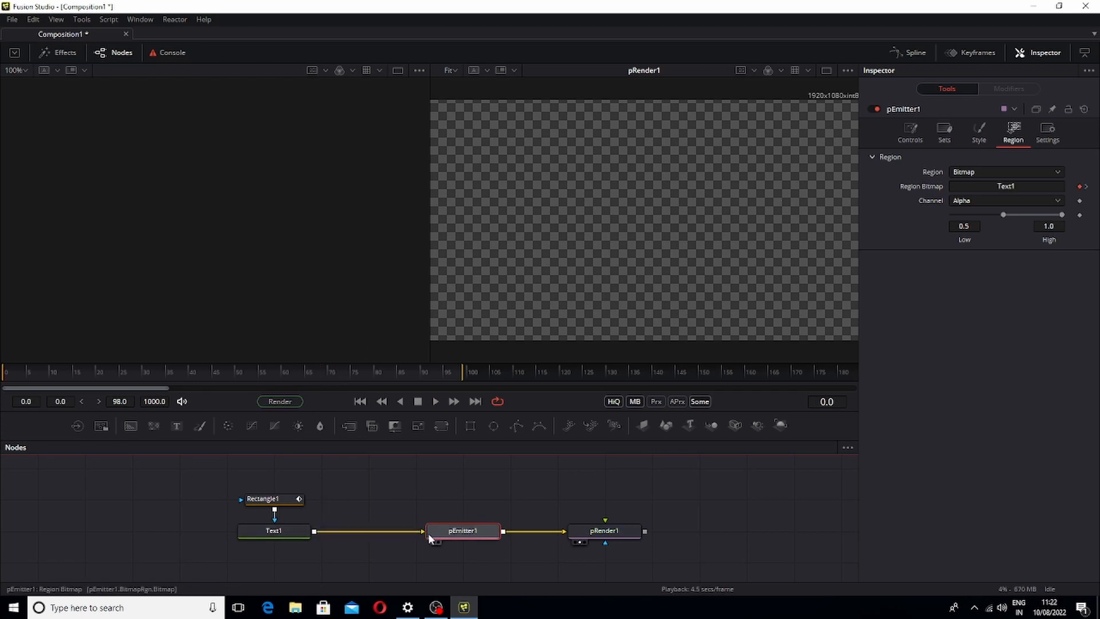
Move pRender1 below pEmitter1, reframe the node graph, and play back the result
left_click_drag(613, 542, 472, 572)
left_click(473, 568)
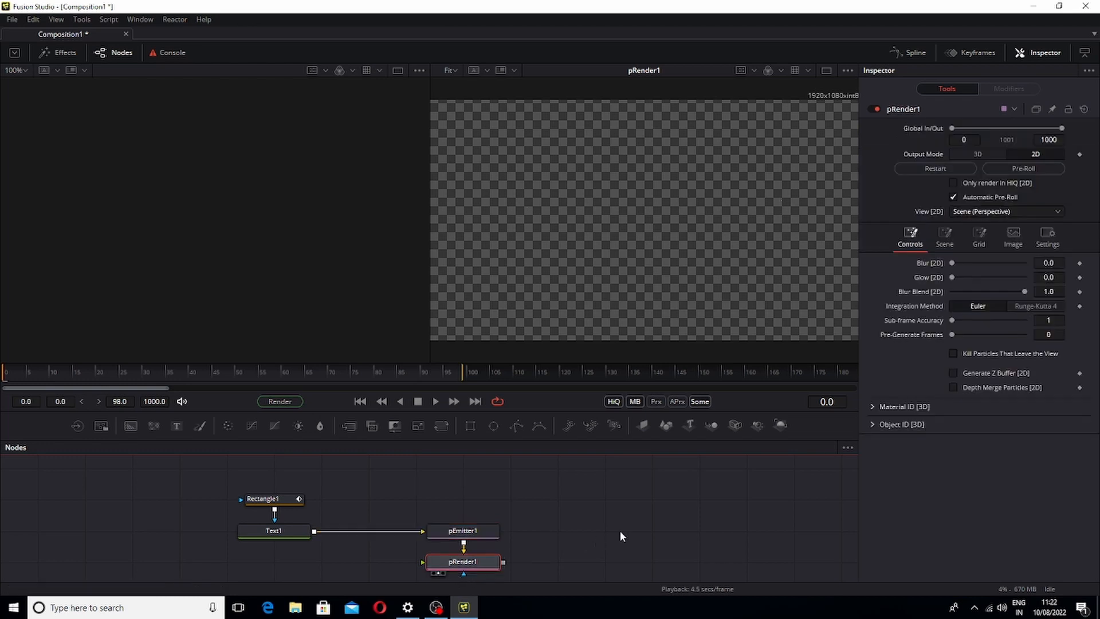
scroll(514, 518, "down", 3)
left_click_drag(480, 522, 483, 545)
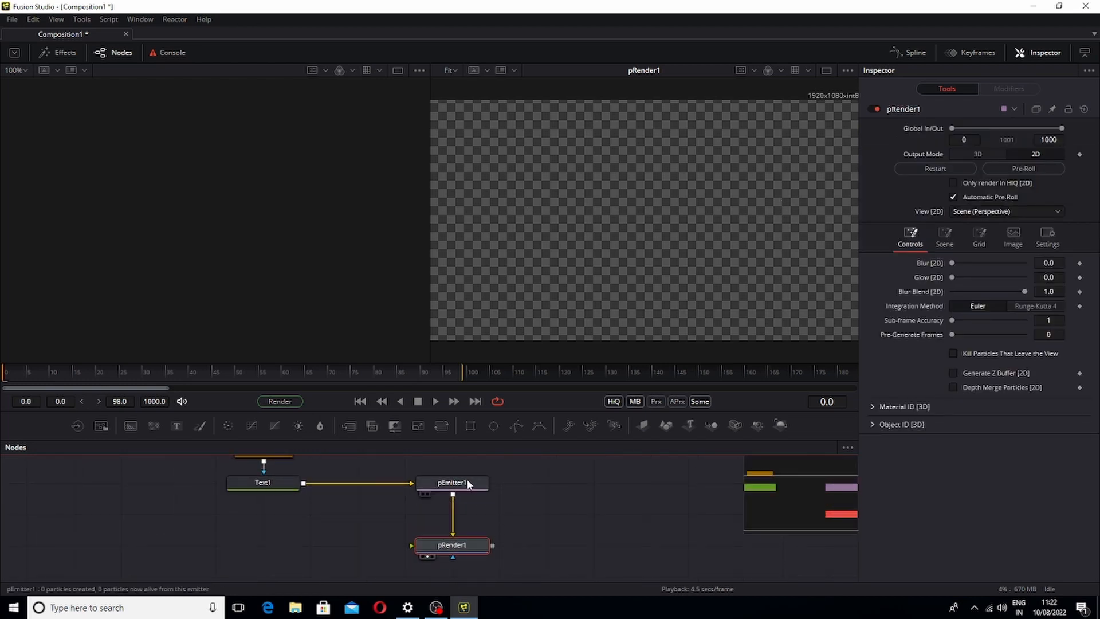
key("space")
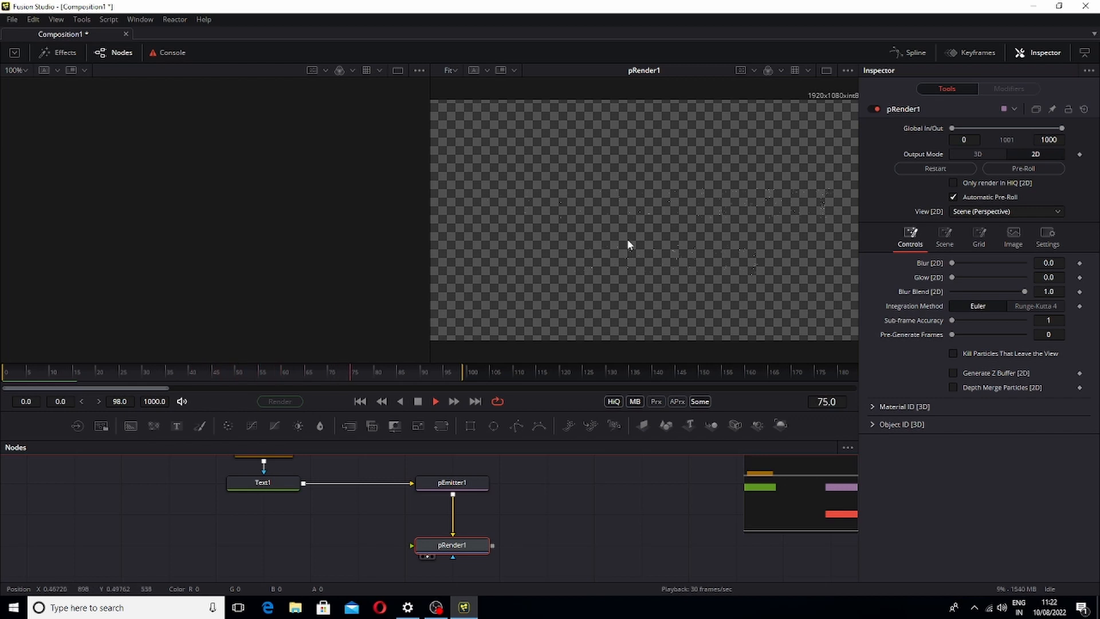
key("space")
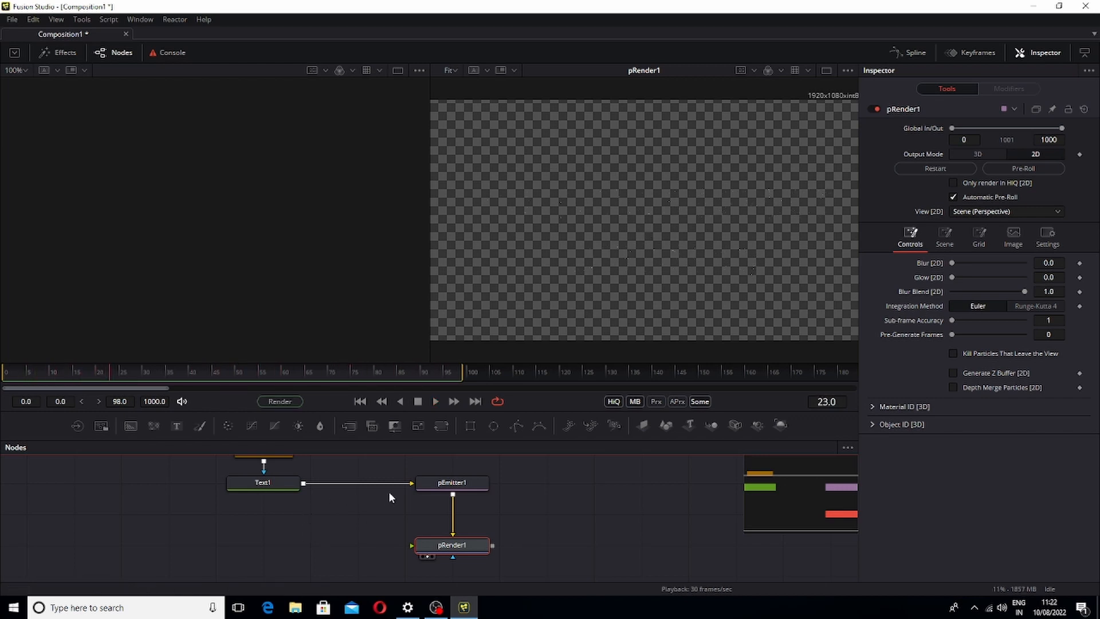
Inspect the emitted particles at 400% zoom in a widened viewer during playback, then fit the view
left_click(433, 481)
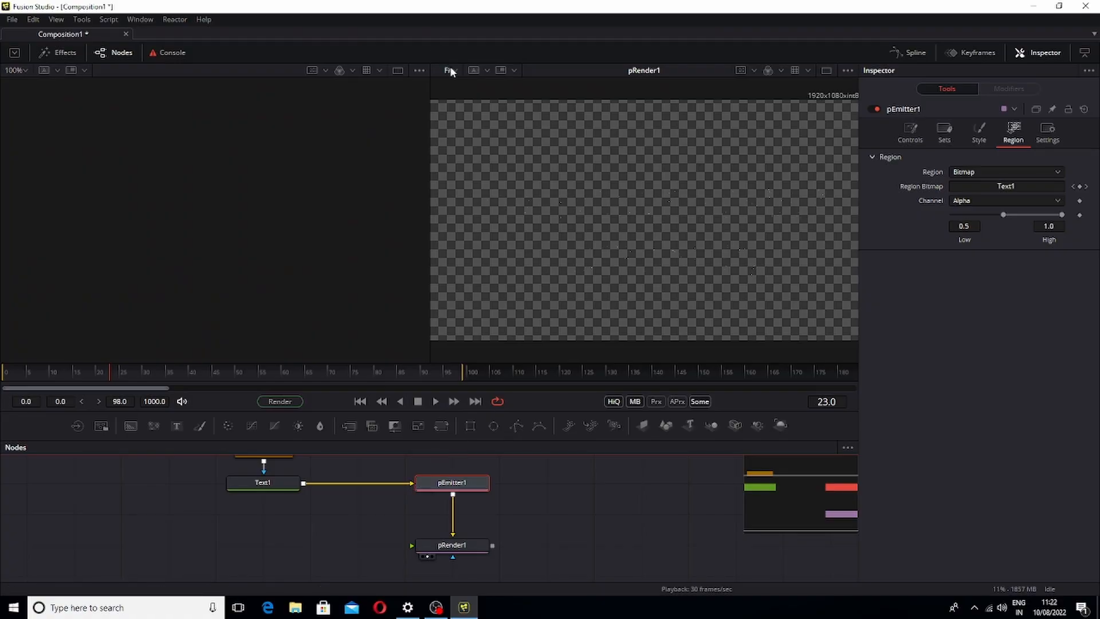
left_click(453, 70)
left_click(450, 172)
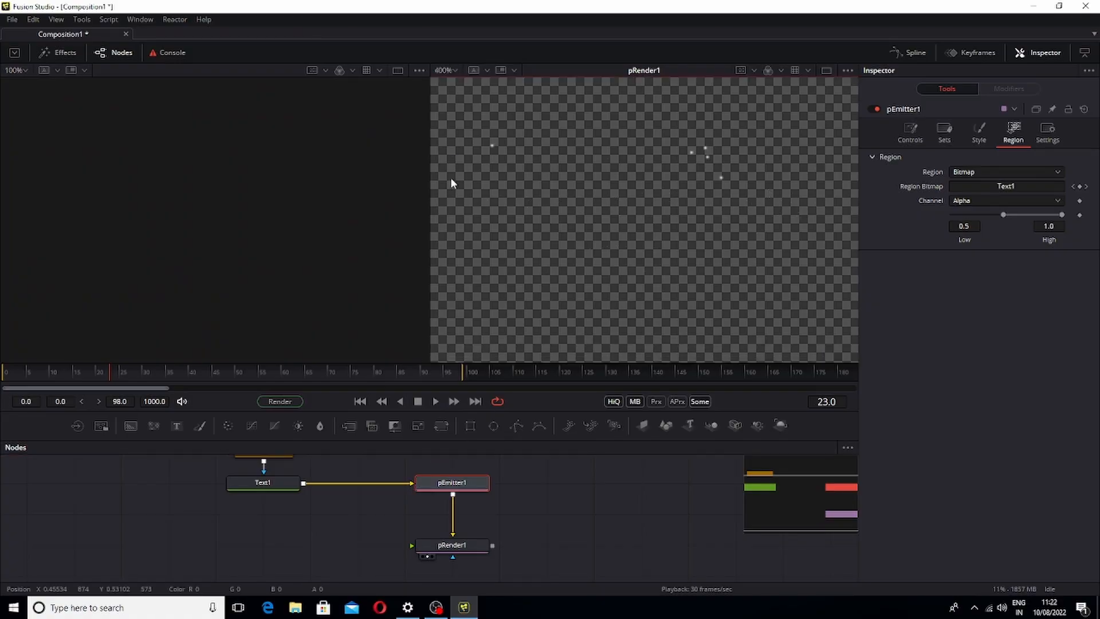
key("space")
left_click_drag(429, 195, 250, 235)
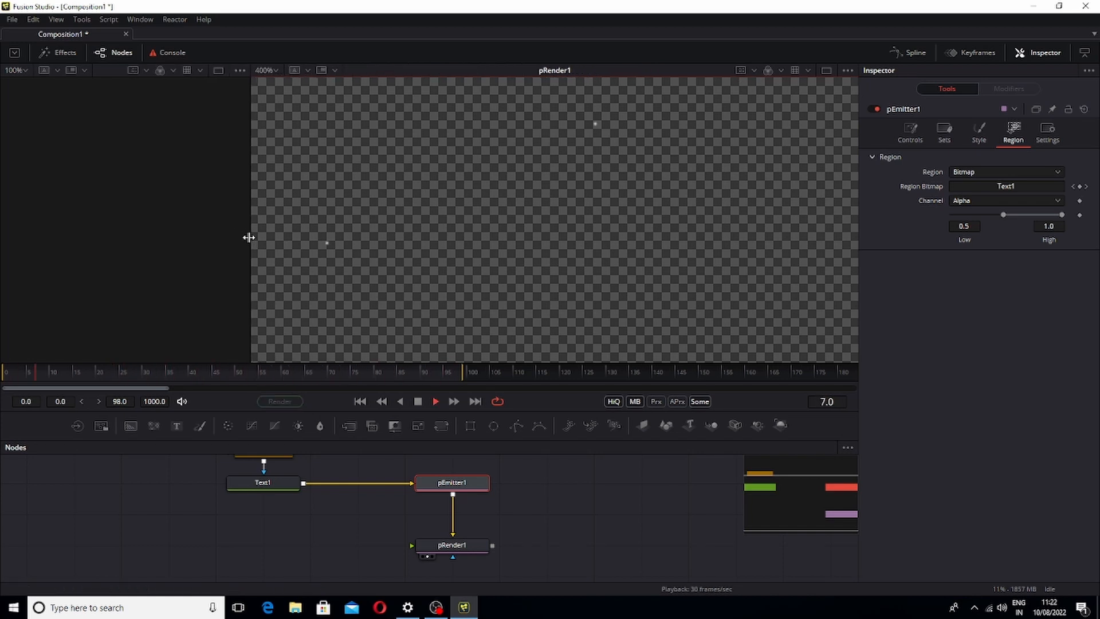
key("space")
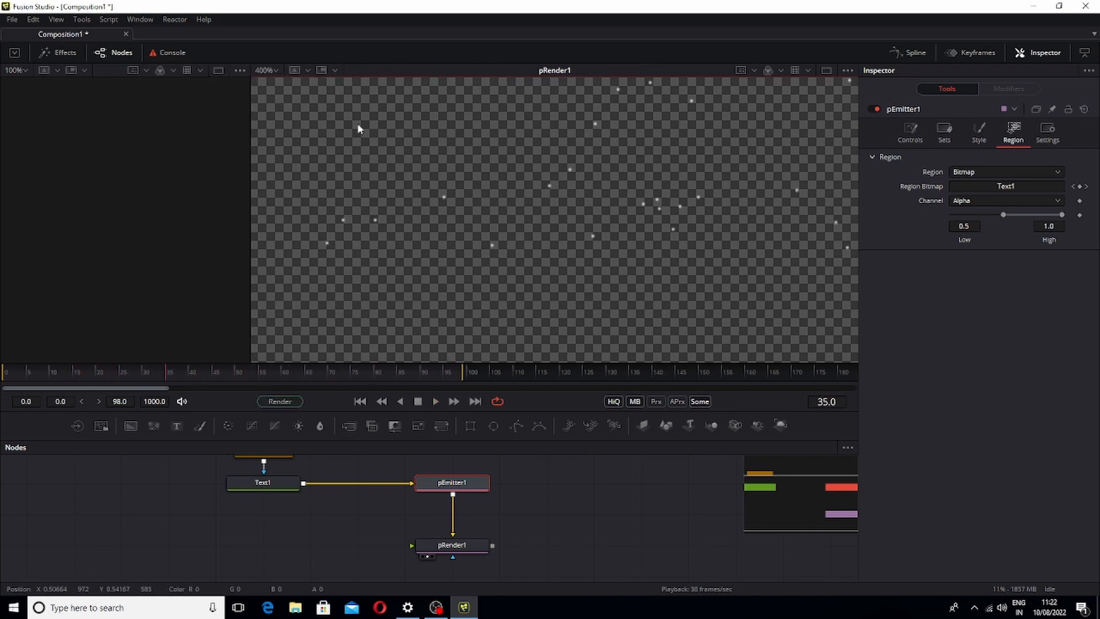
left_click(277, 71)
left_click(274, 85)
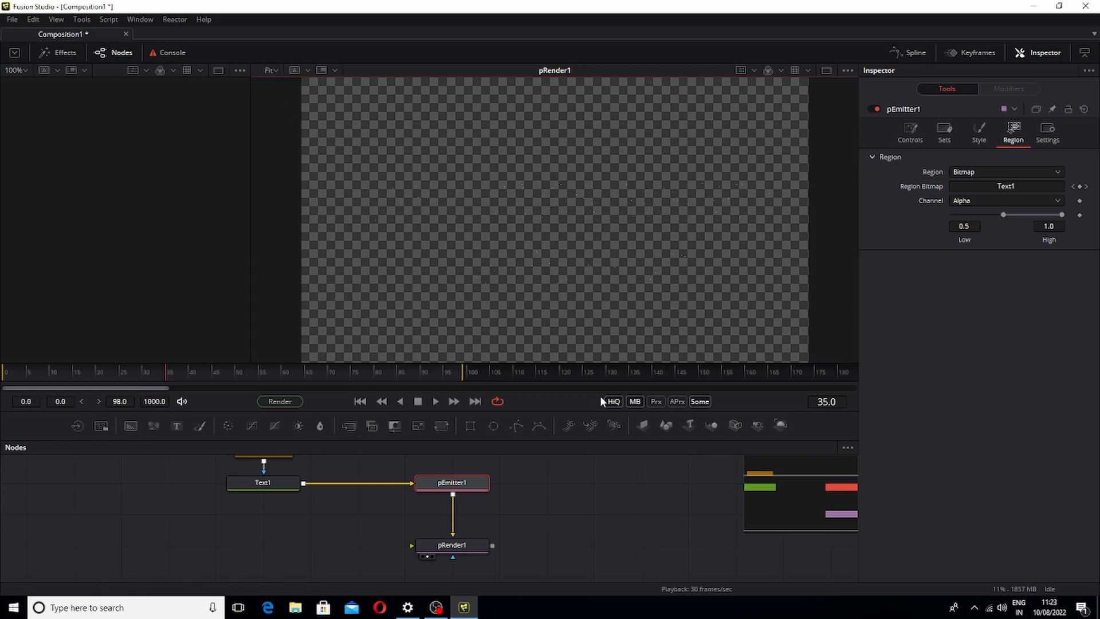
middle_click(501, 490)
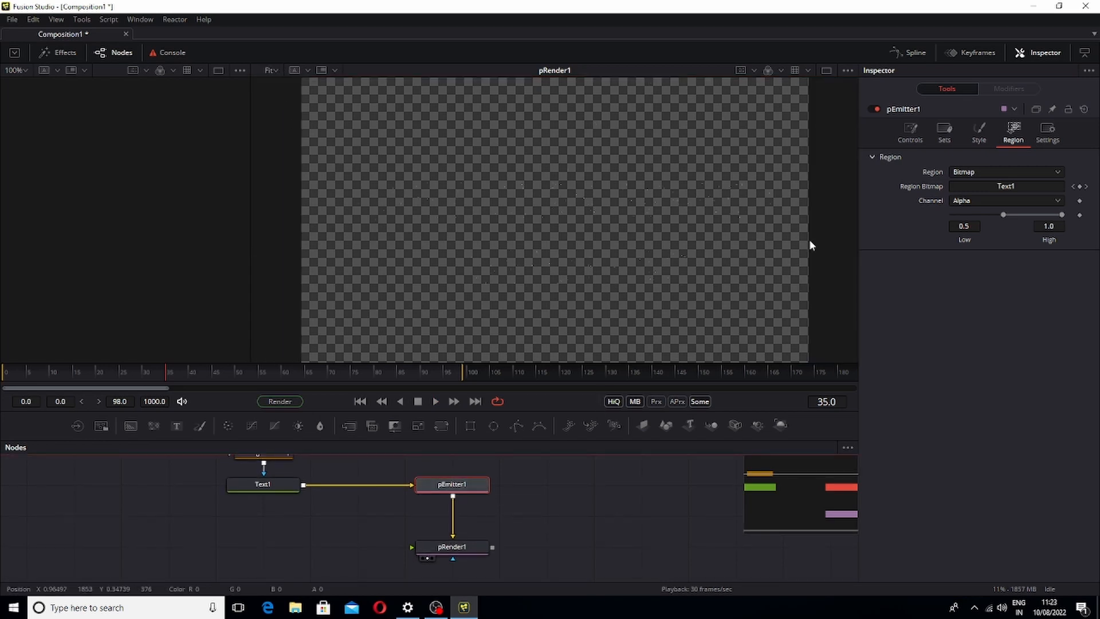
Set pEmitter1's particle Number to 1000 and play back the particle text
left_click(914, 138)
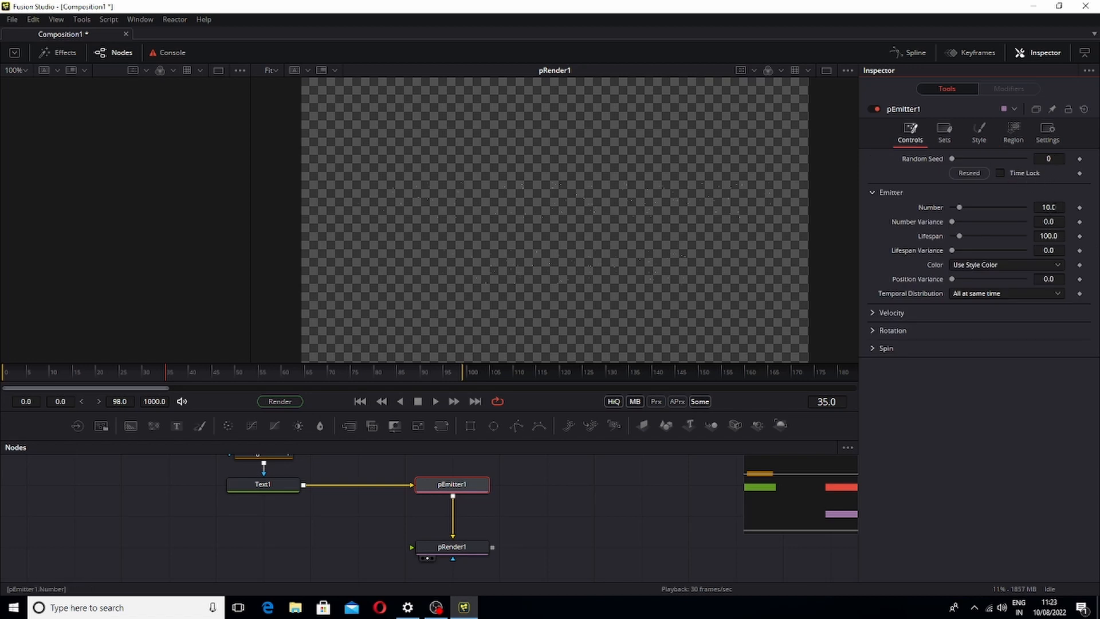
double_click(1055, 208)
key("BackSpace")
type("1000")
key("Return")
key("space")
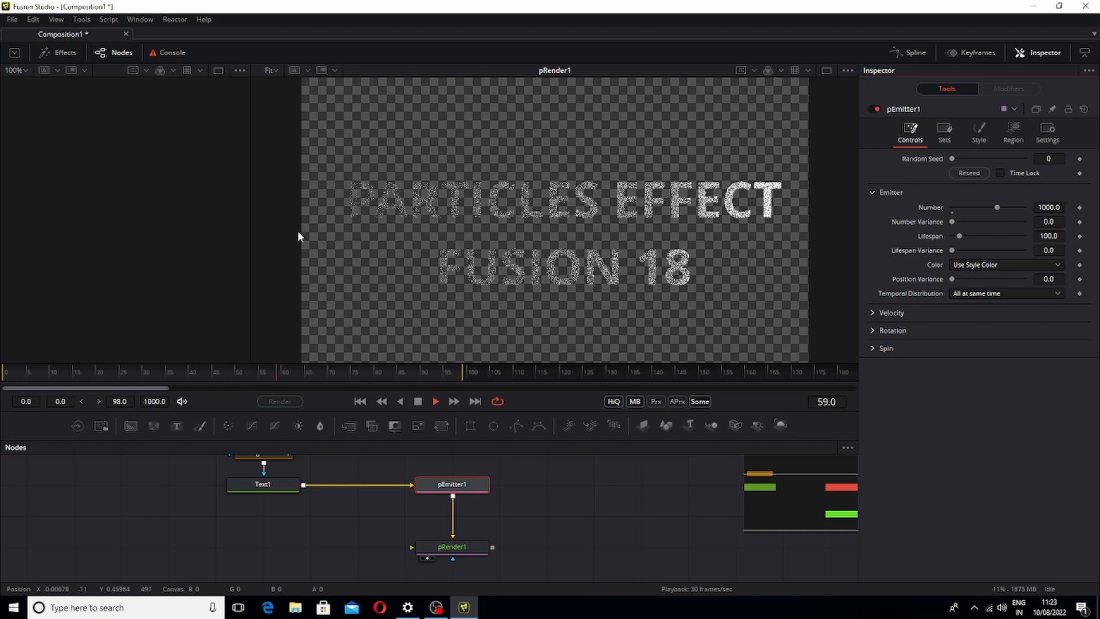
key("space")
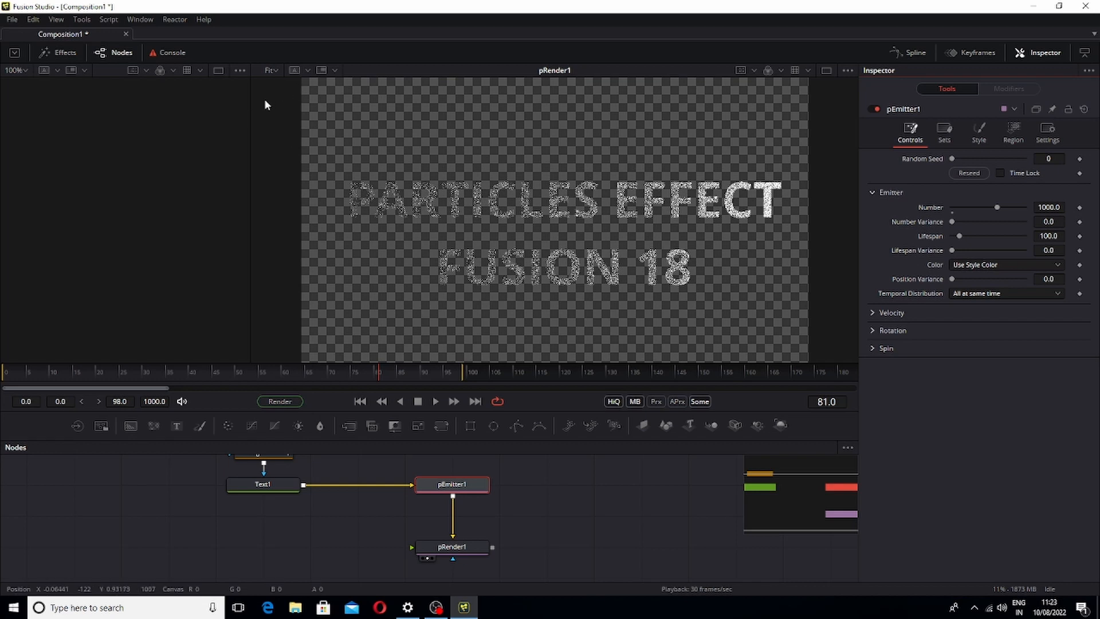
Add a Time Speed tool, detach it from the Text1–pEmitter1 link, and feed it from Rectangle1's output
left_click_drag(252, 119, 418, 168)
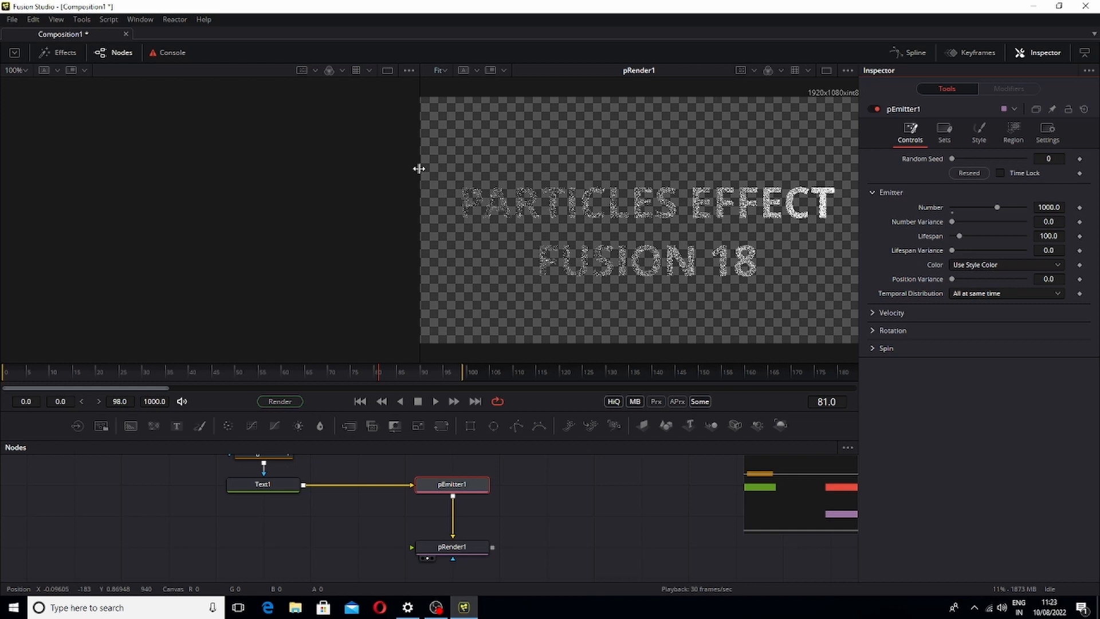
mouse_move(344, 469)
left_mouse_down()
mouse_move(346, 494)
mouse_move(329, 501)
left_mouse_up()
mouse_move(122, 474)
left_mouse_down()
mouse_move(230, 492)
mouse_move(258, 524)
mouse_move(135, 525)
left_mouse_up()
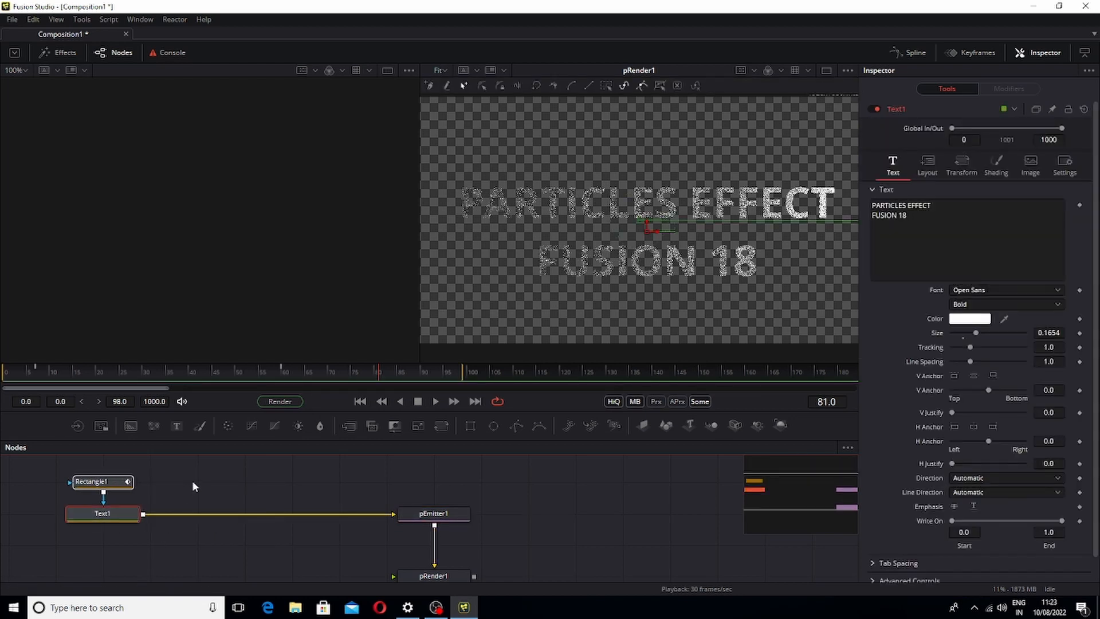
key("shift+space")
type("Ti")
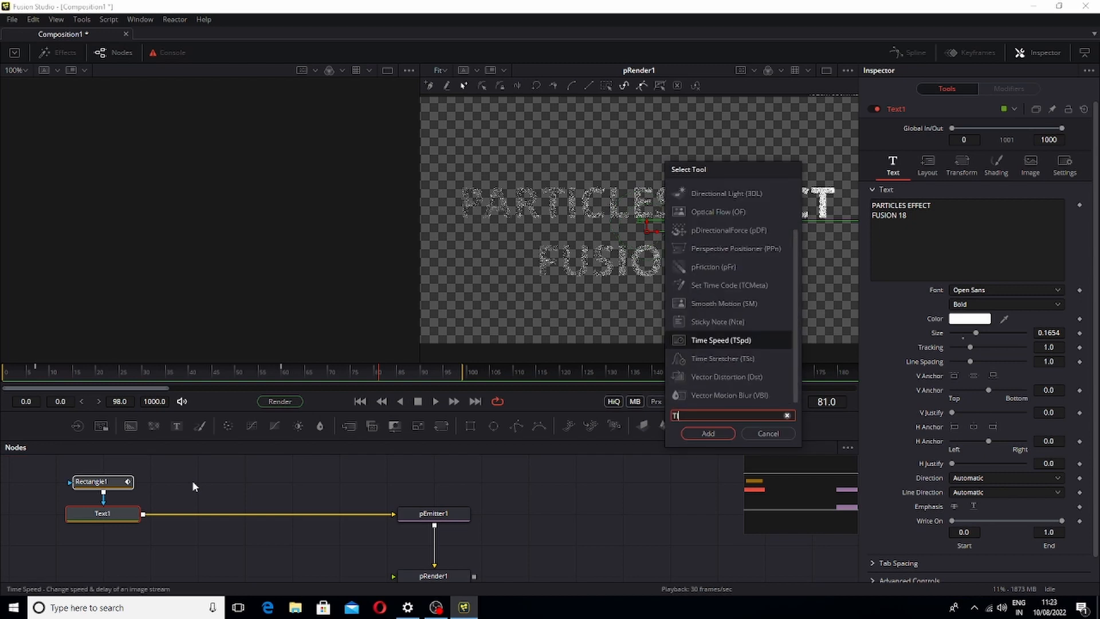
type("ME")
key("Return")
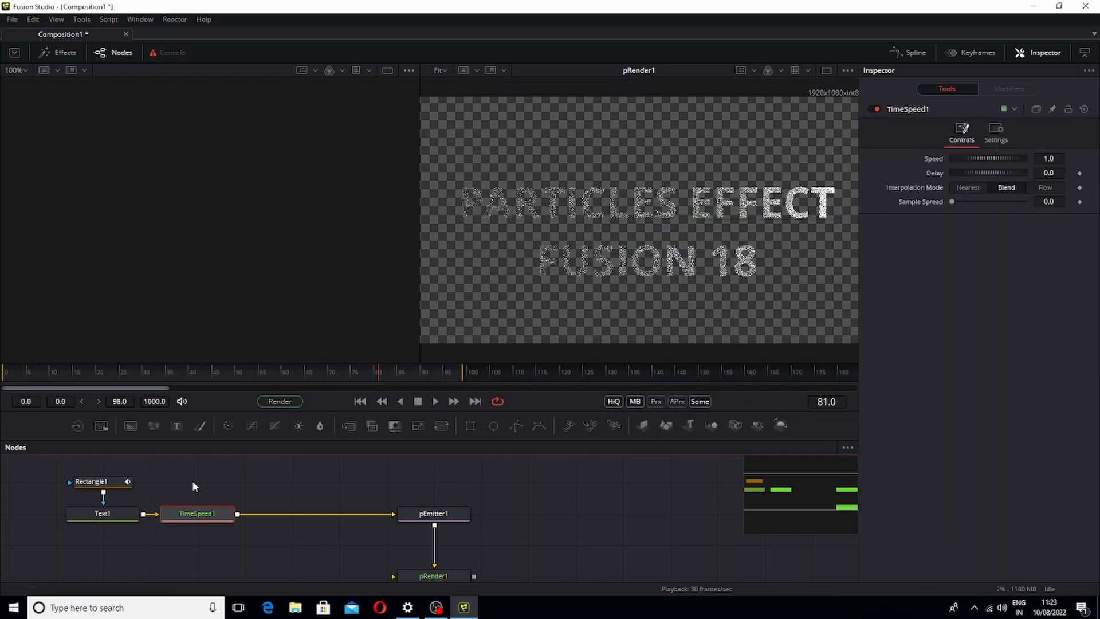
left_click_drag(224, 516, 243, 496)
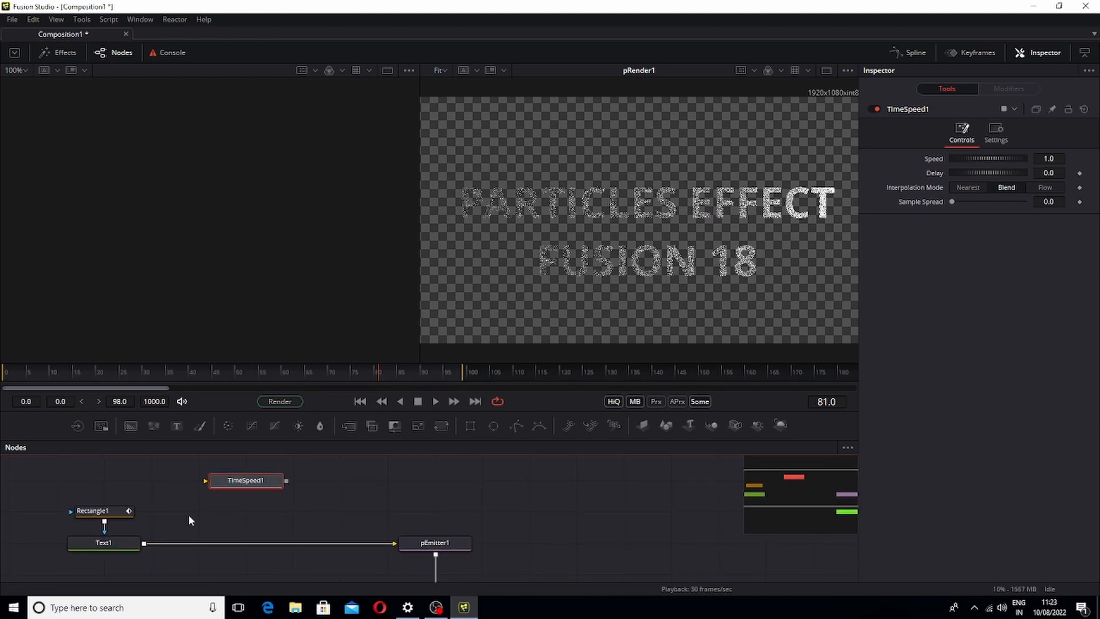
left_click_drag(113, 509, 244, 484)
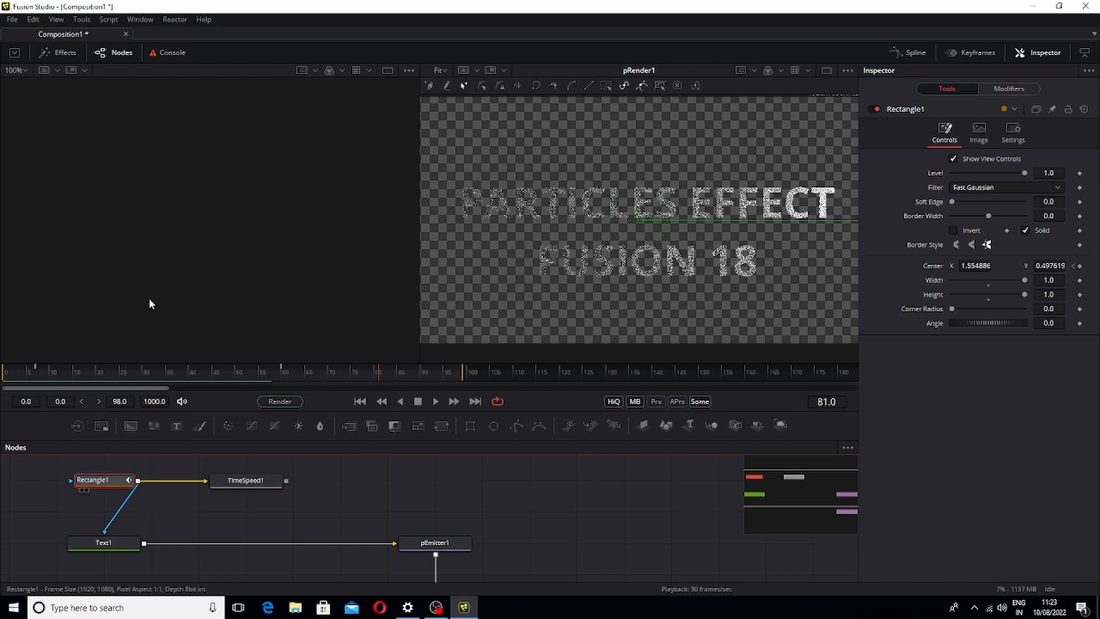
View Rectangle1 fitted in the first viewer and play back its animation
key("1")
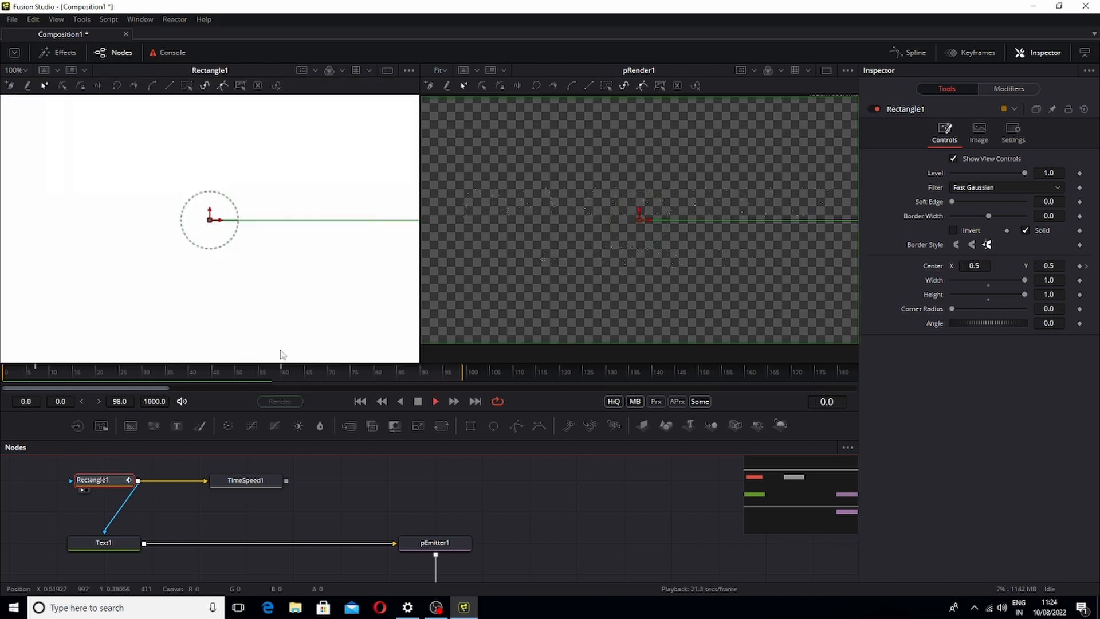
left_click(17, 70)
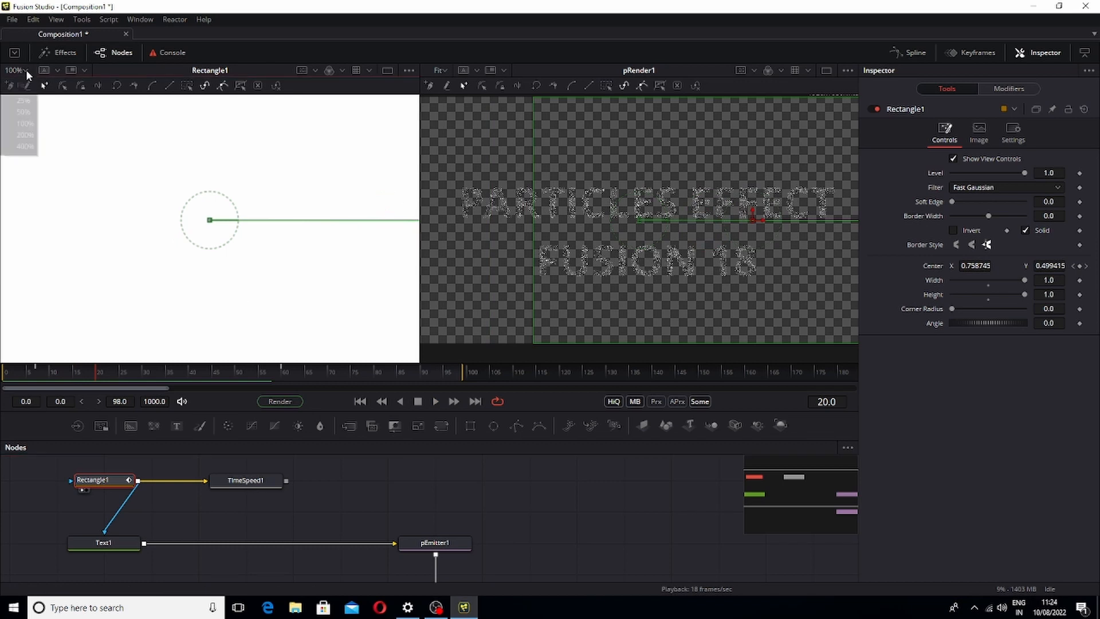
left_click(17, 108)
key("space")
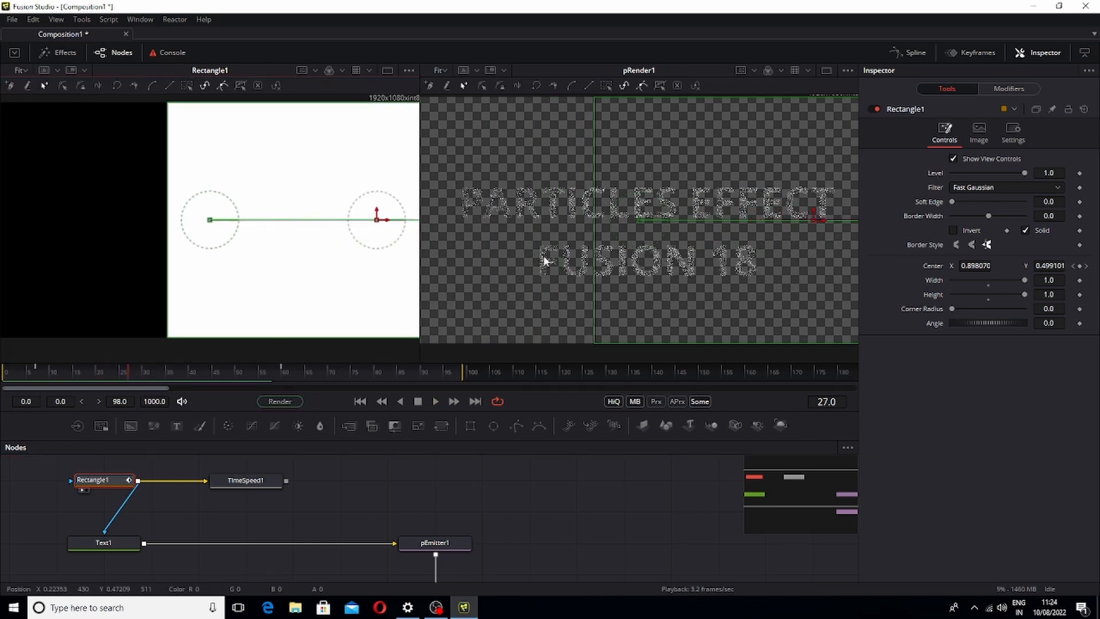
key("space")
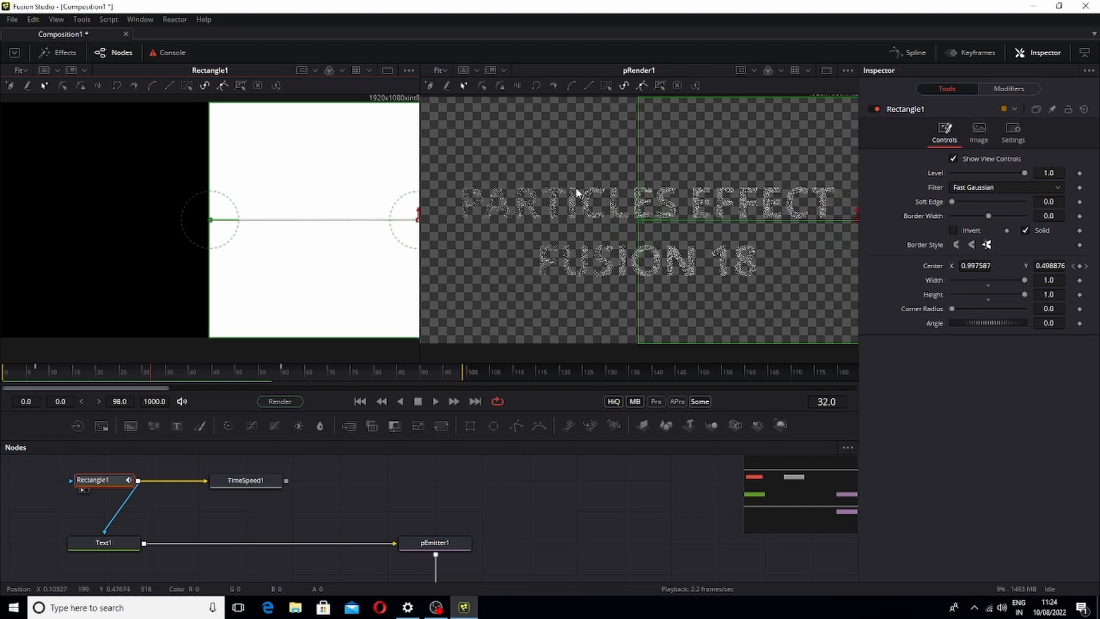
left_click_drag(501, 521, 492, 488)
left_click_drag(263, 240, 268, 248)
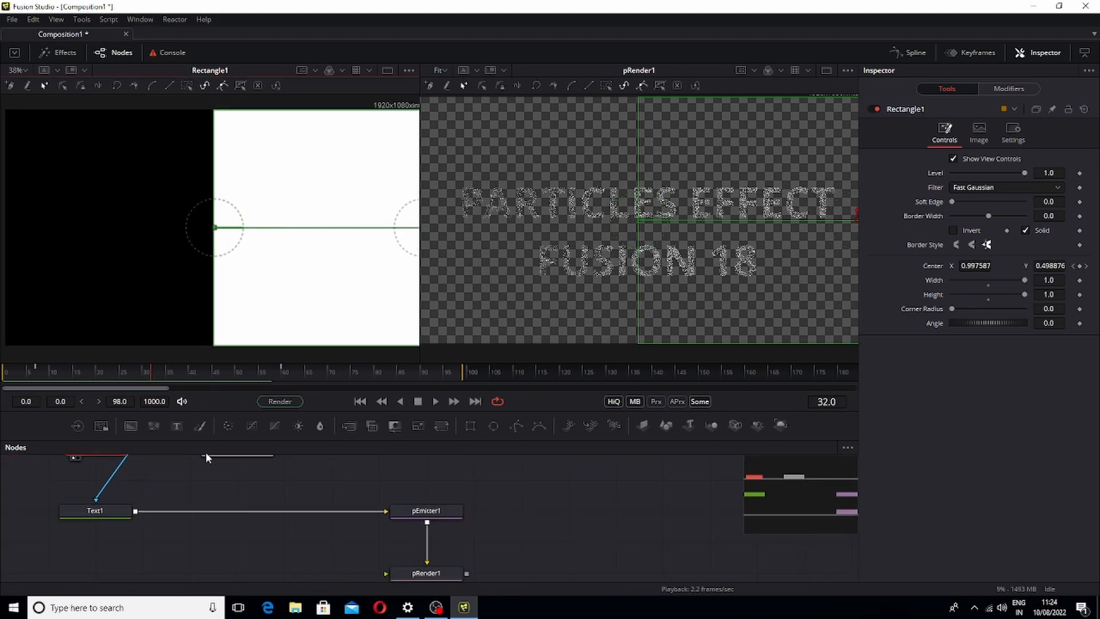
left_click_drag(226, 483, 262, 512)
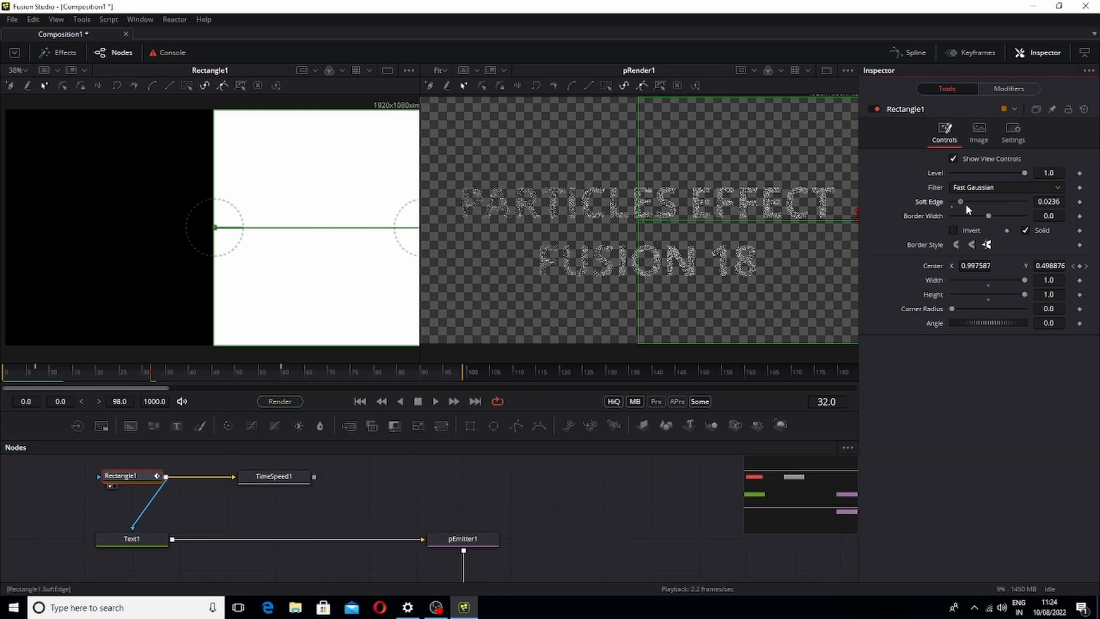
Show Text1 in the second viewer and set Rectangle1's Soft Edge to about 0.0488
left_click_drag(952, 202, 963, 205)
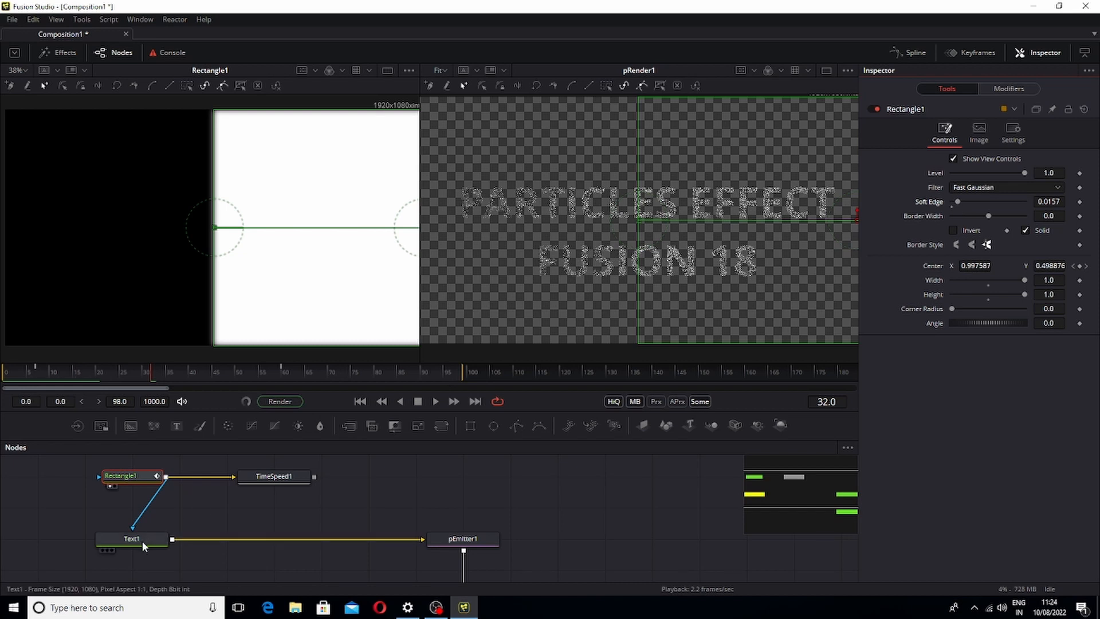
left_click_drag(141, 542, 592, 226)
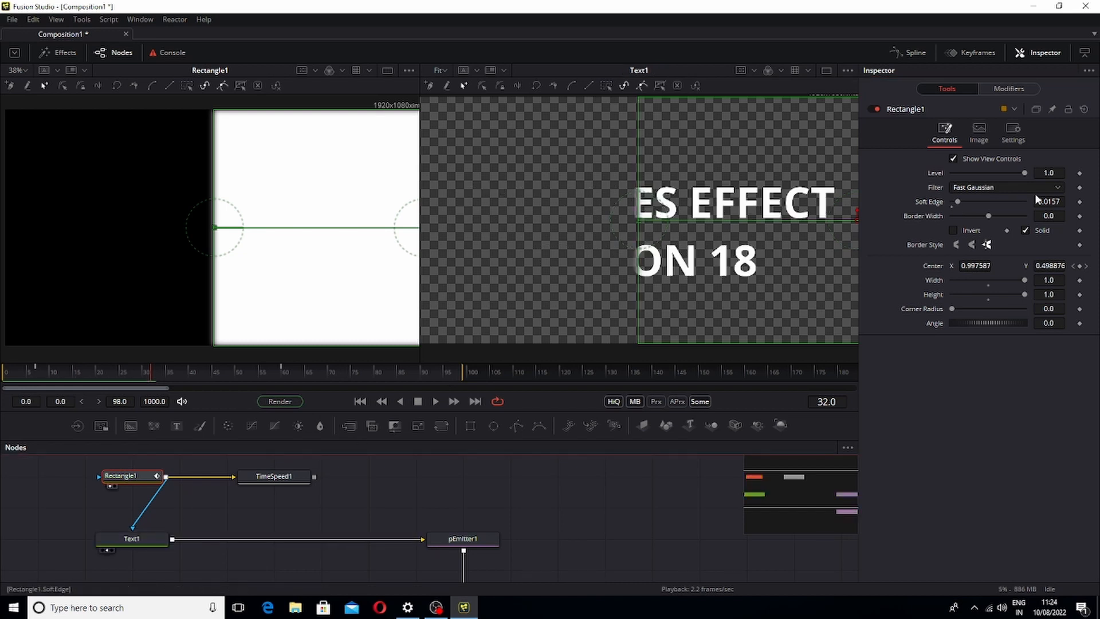
mouse_move(957, 203)
left_mouse_down()
mouse_move(930, 212)
mouse_move(973, 208)
mouse_move(946, 219)
left_mouse_up()
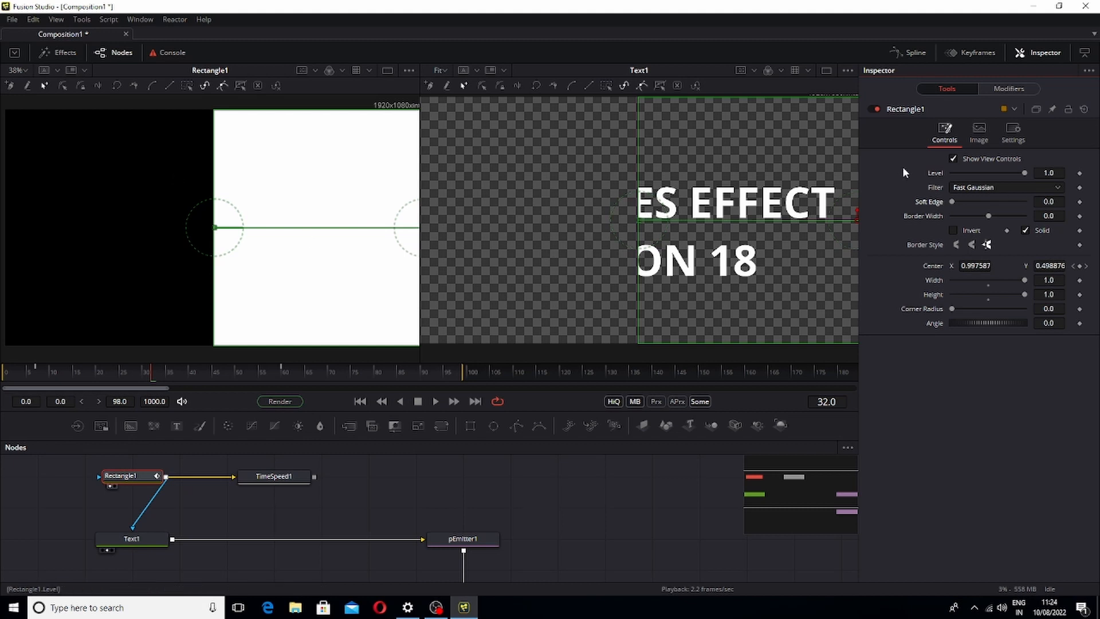
left_click_drag(949, 200, 966, 210)
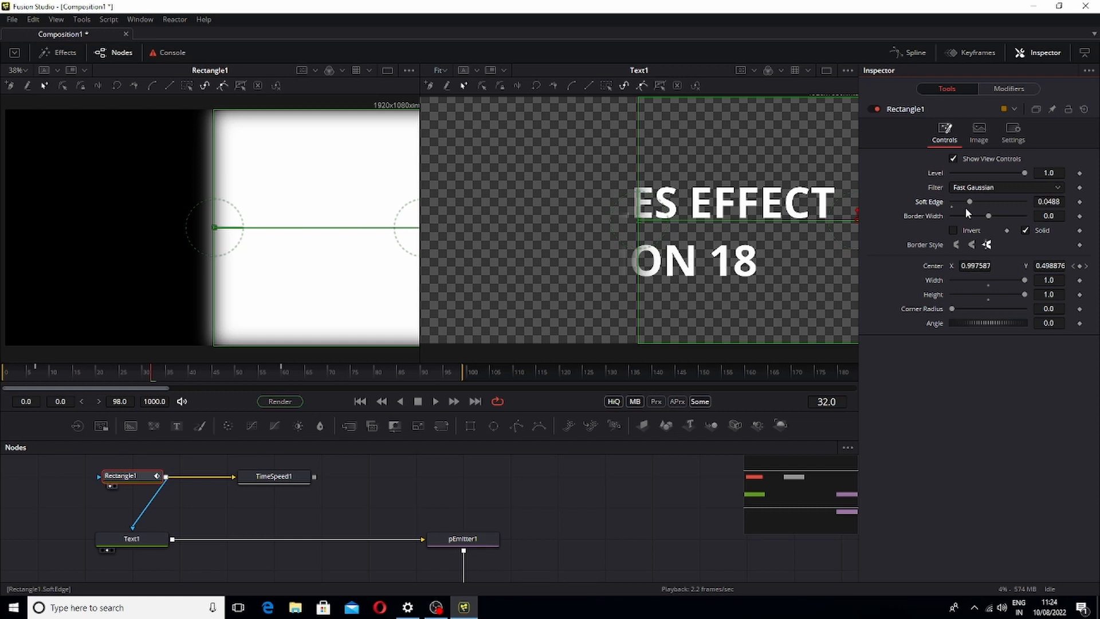
Set TimeSpeed1's Delay to 5
left_click(279, 478)
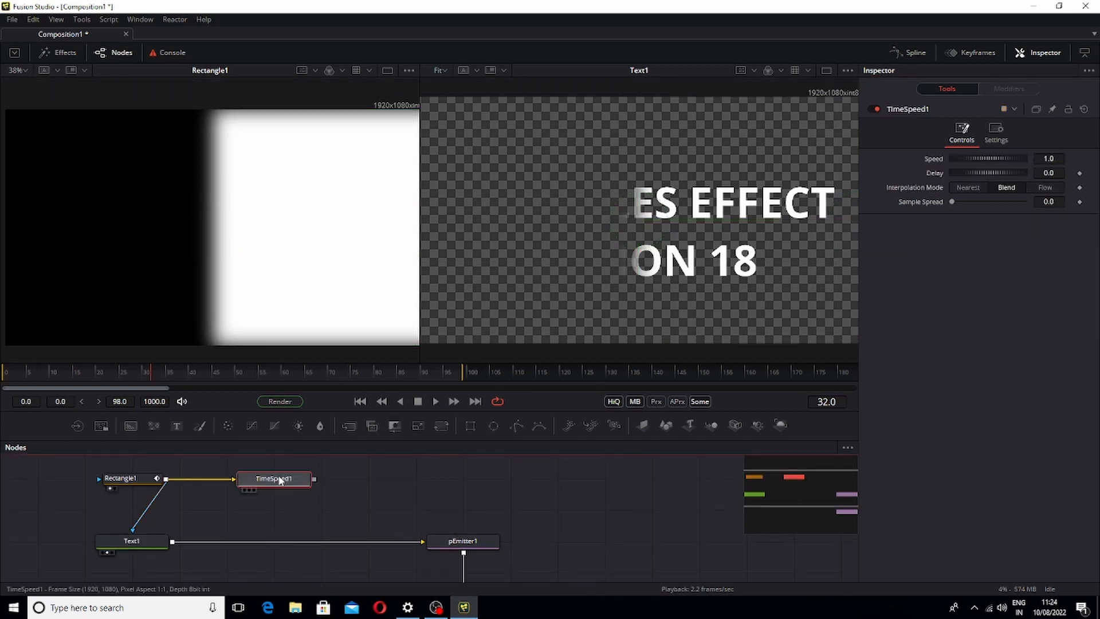
left_click(1049, 172)
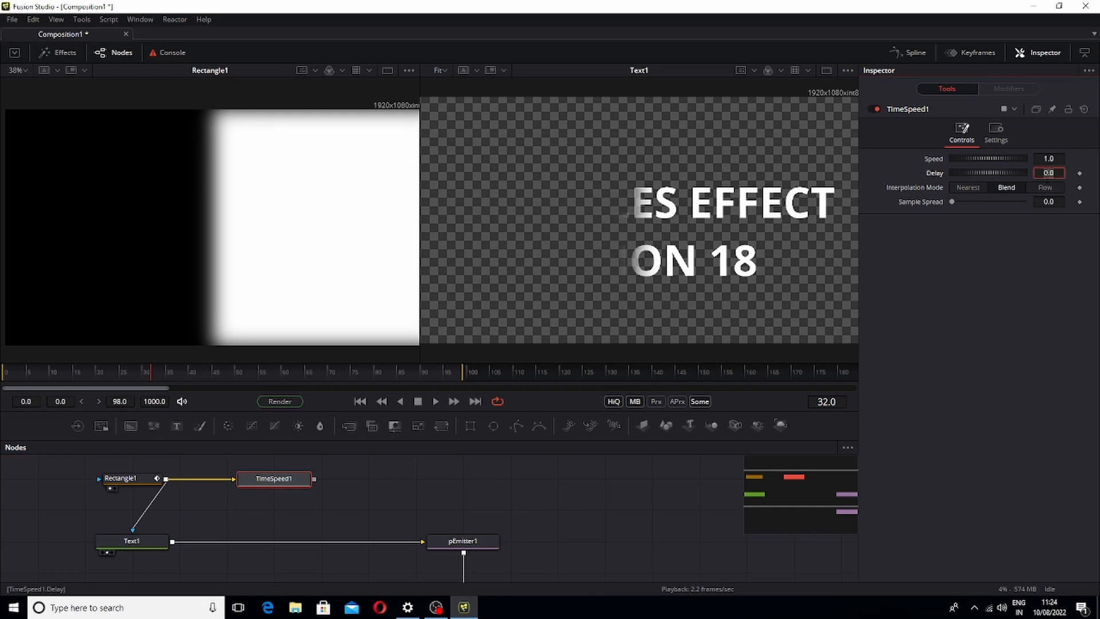
key("BackSpace")
key("Tab")
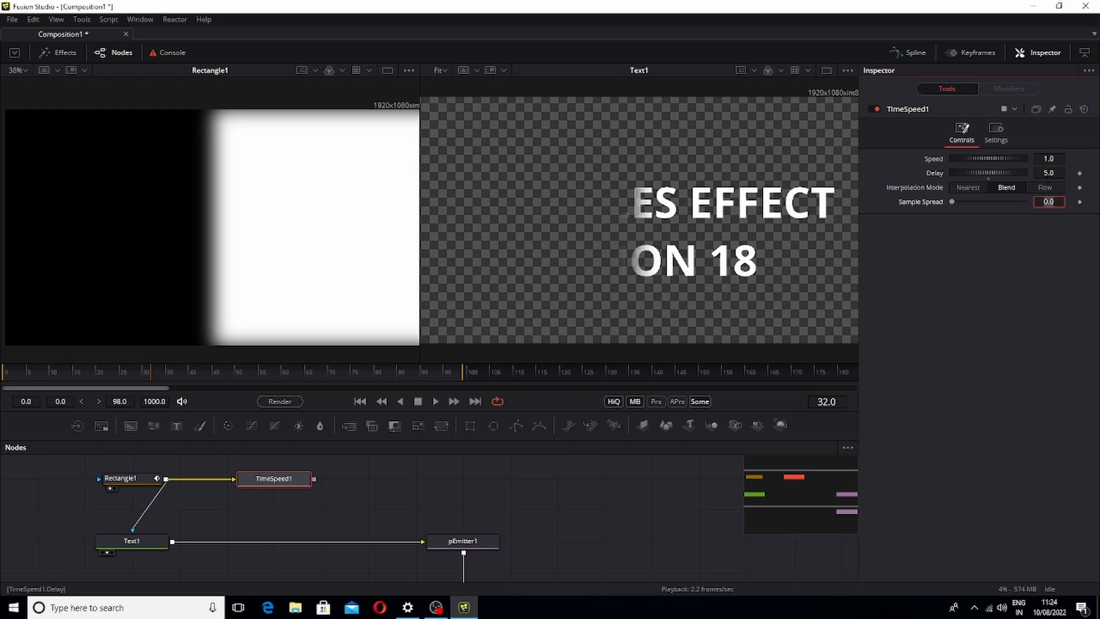
View TimeSpeed1's output in the second viewer and play back the delayed rectangle
left_click(1039, 284)
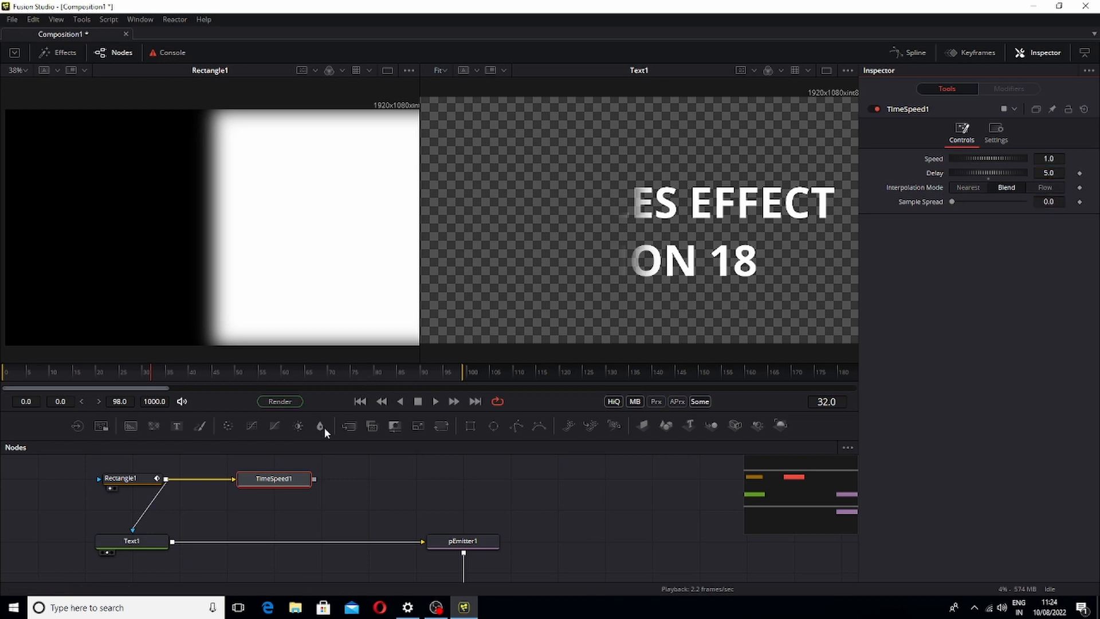
left_click(148, 545)
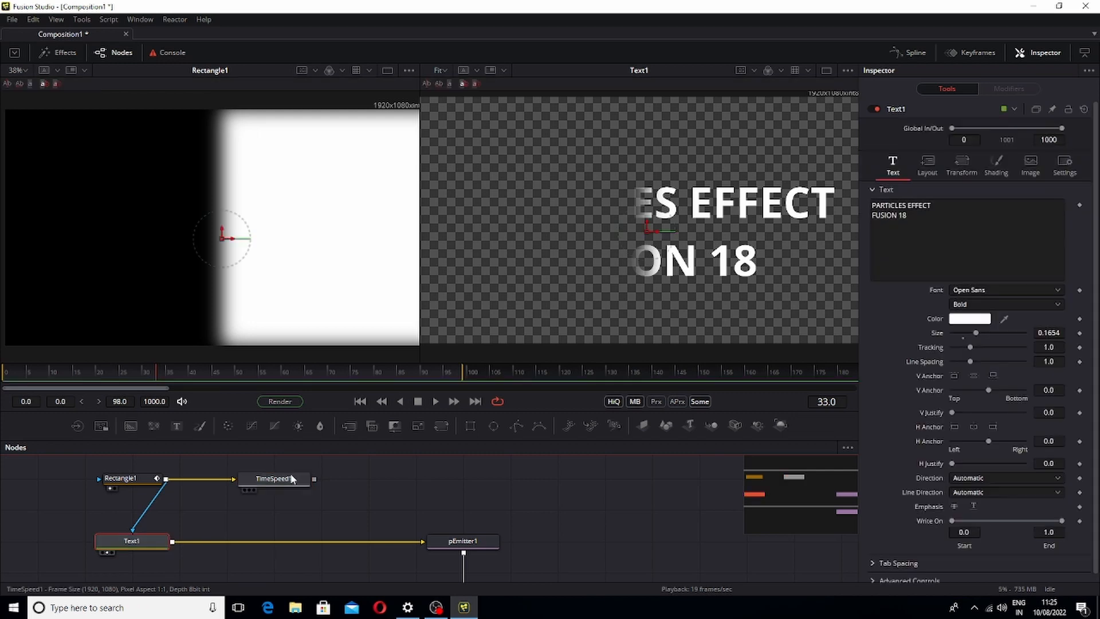
left_click_drag(725, 208, 725, 209)
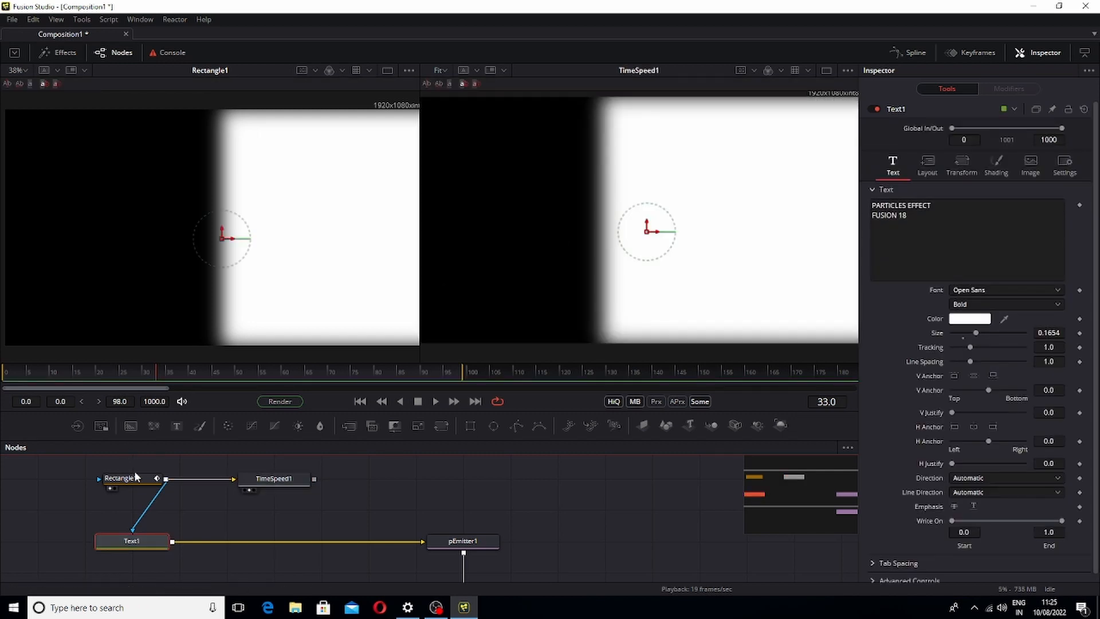
key("space")
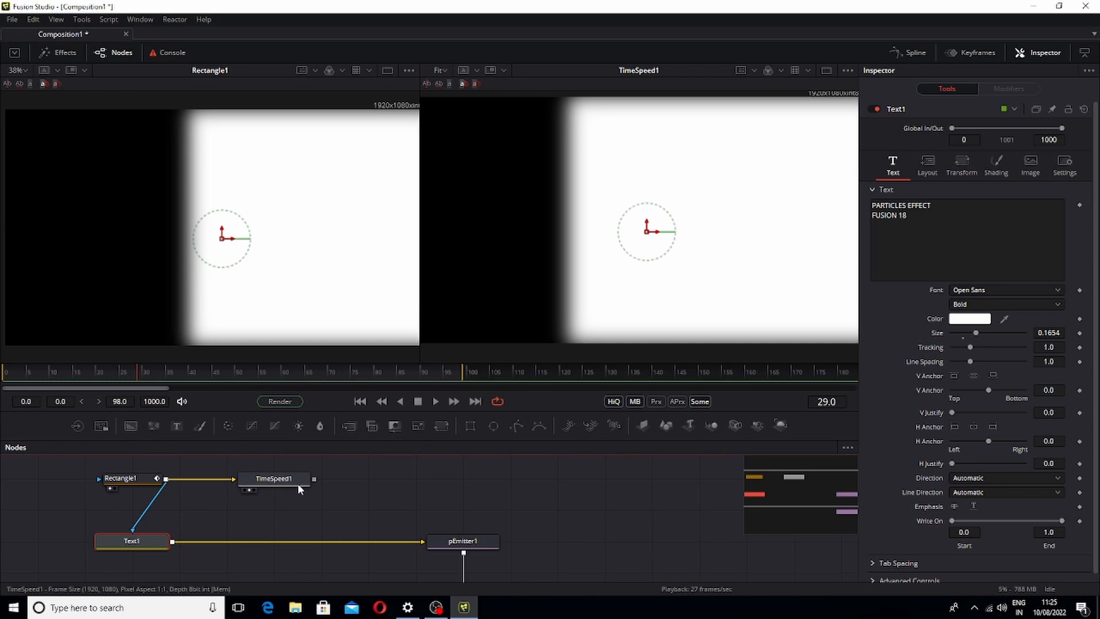
left_click(298, 483)
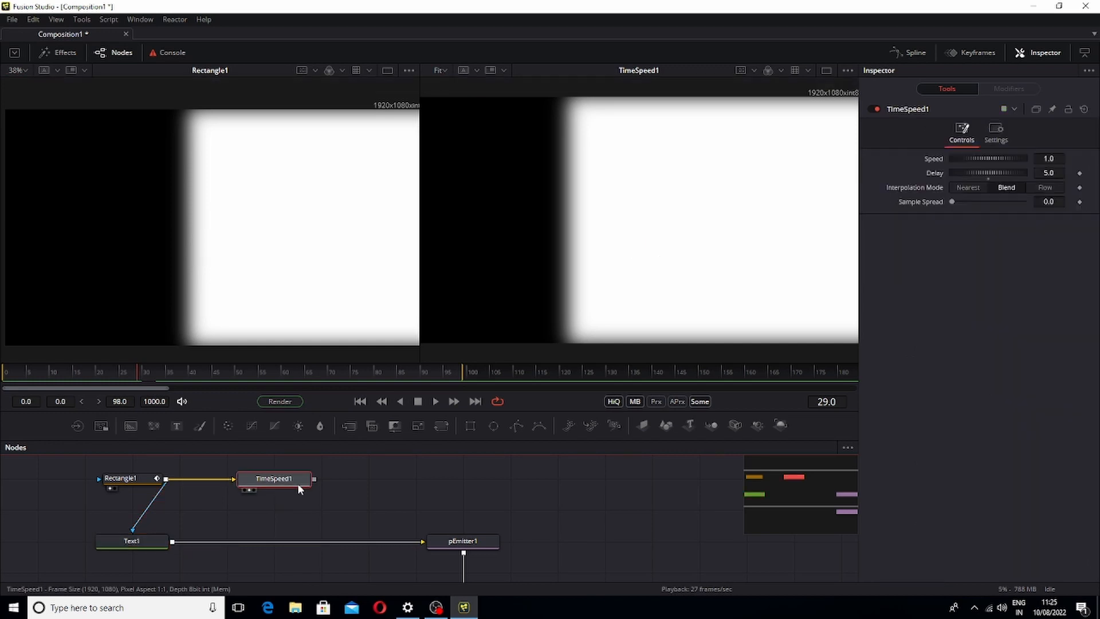
Add a Channel Booleans tool to the node graph
left_click(493, 492)
key("shift+space")
type("CHAM")
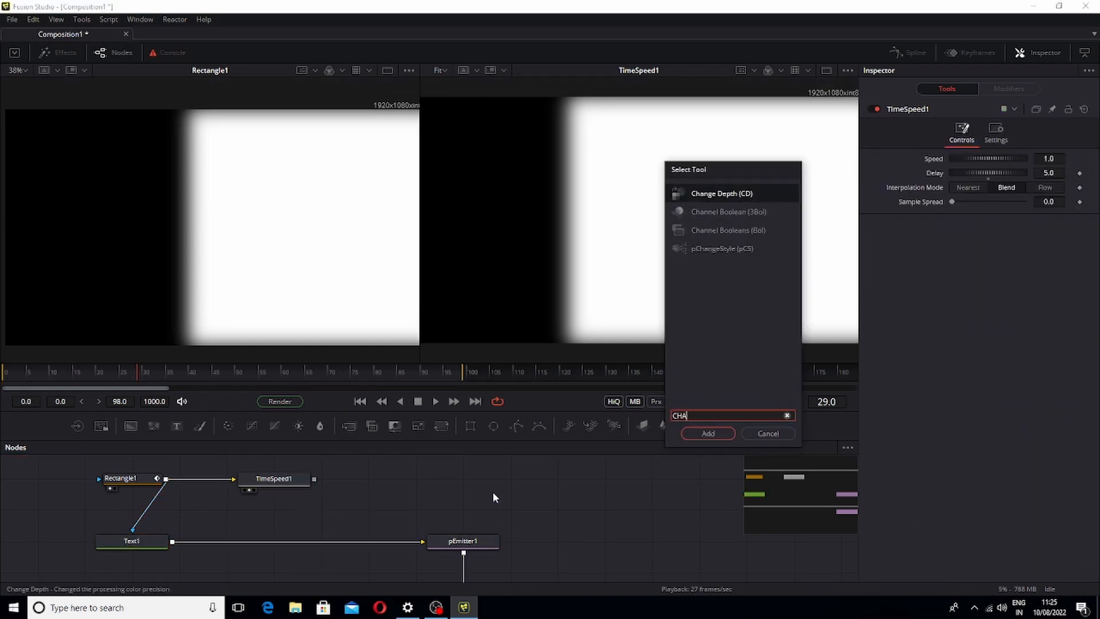
key("BackSpace")
key("Down")
key("Down")
key("Down")
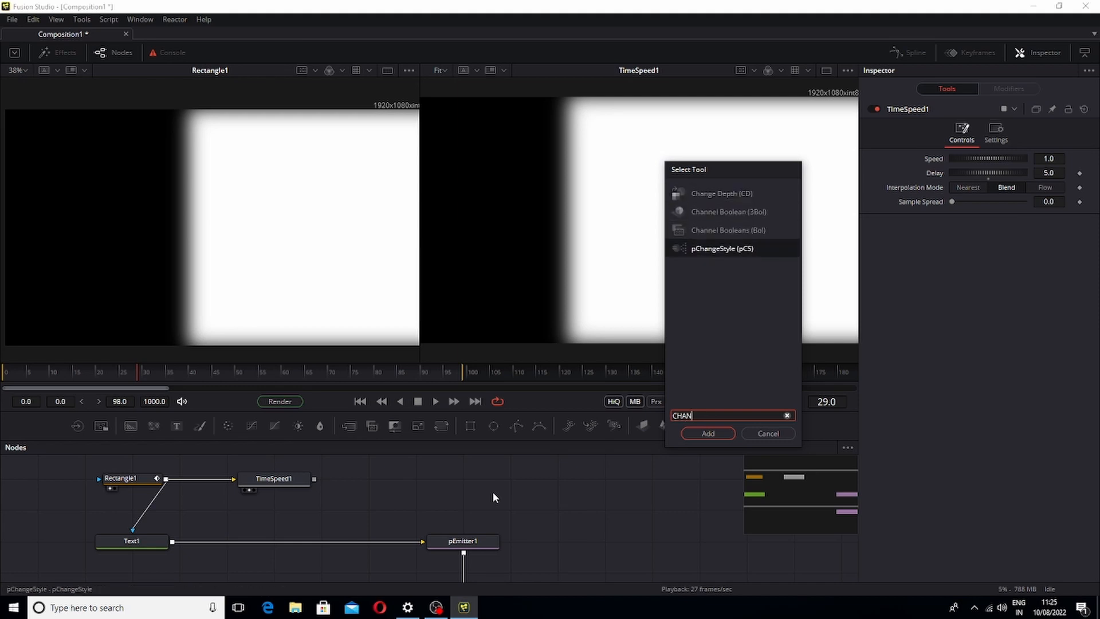
key("Up")
key("Return")
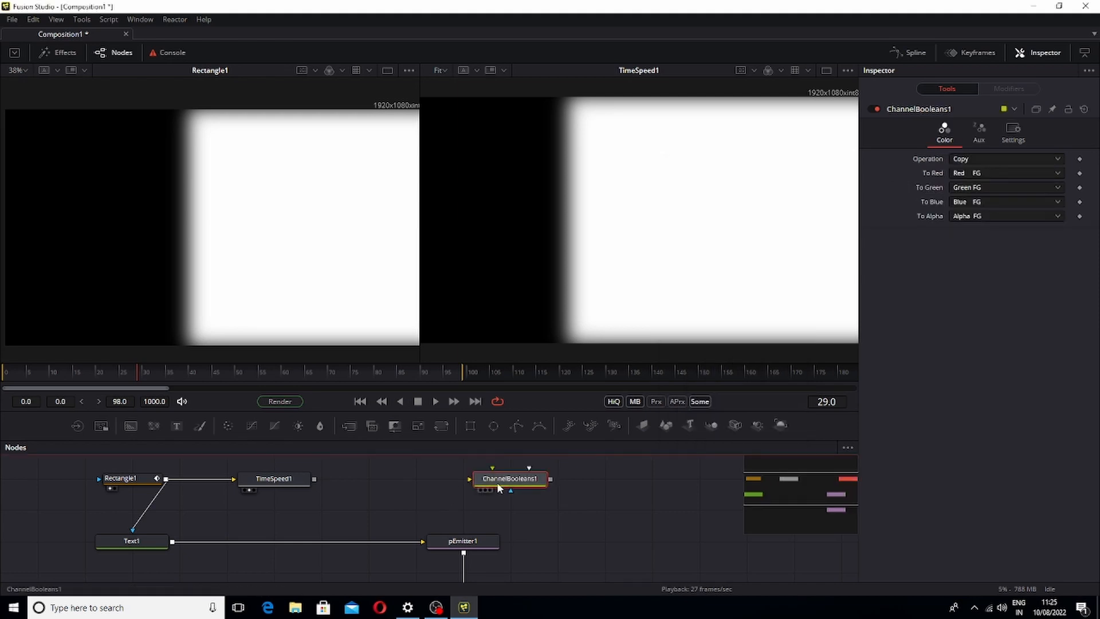
Connect Rectangle1 to ChannelBooleans1's Effect Mask and TimeSpeed1 to its Foreground input
left_click_drag(497, 482, 272, 512)
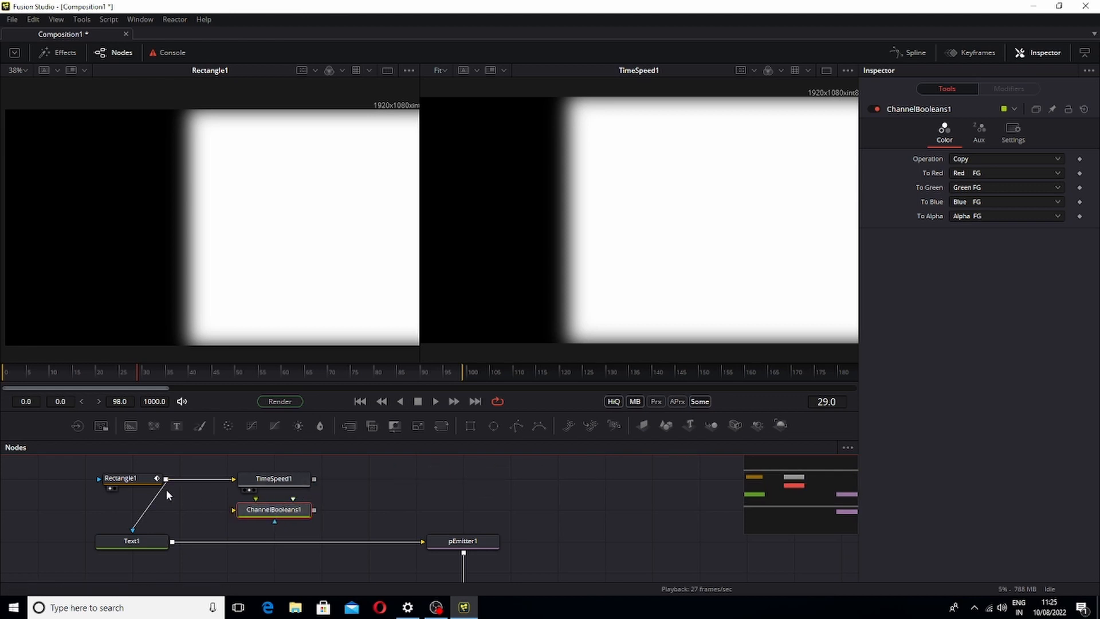
left_click_drag(165, 479, 219, 510)
left_click_drag(166, 480, 256, 512)
left_click_drag(261, 514, 260, 513)
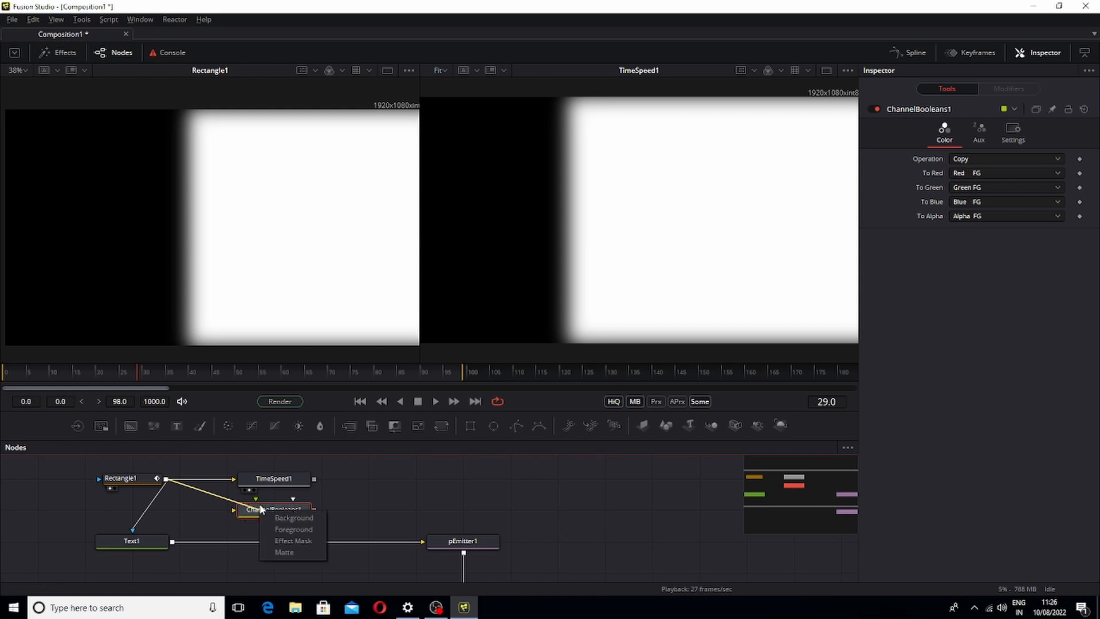
left_click(280, 542)
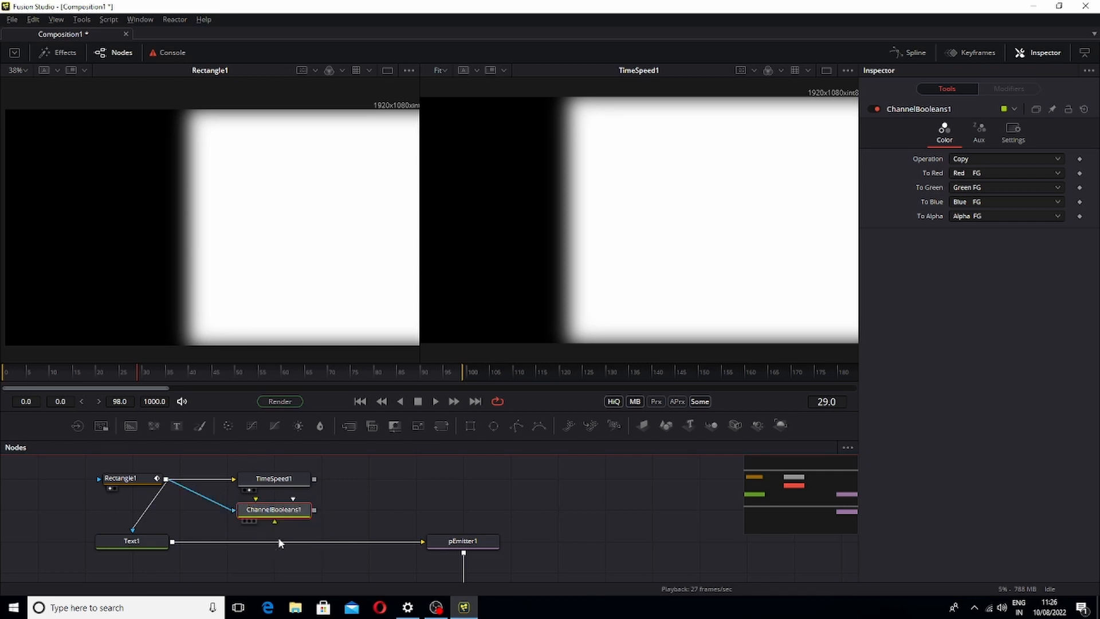
left_click_drag(314, 479, 275, 512)
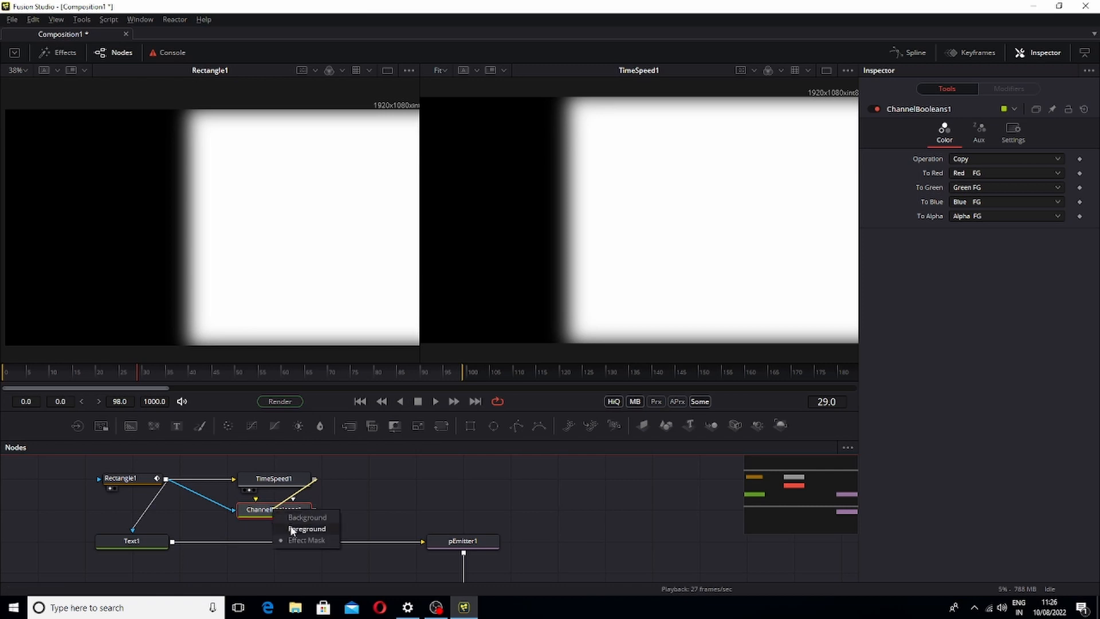
left_click(292, 519)
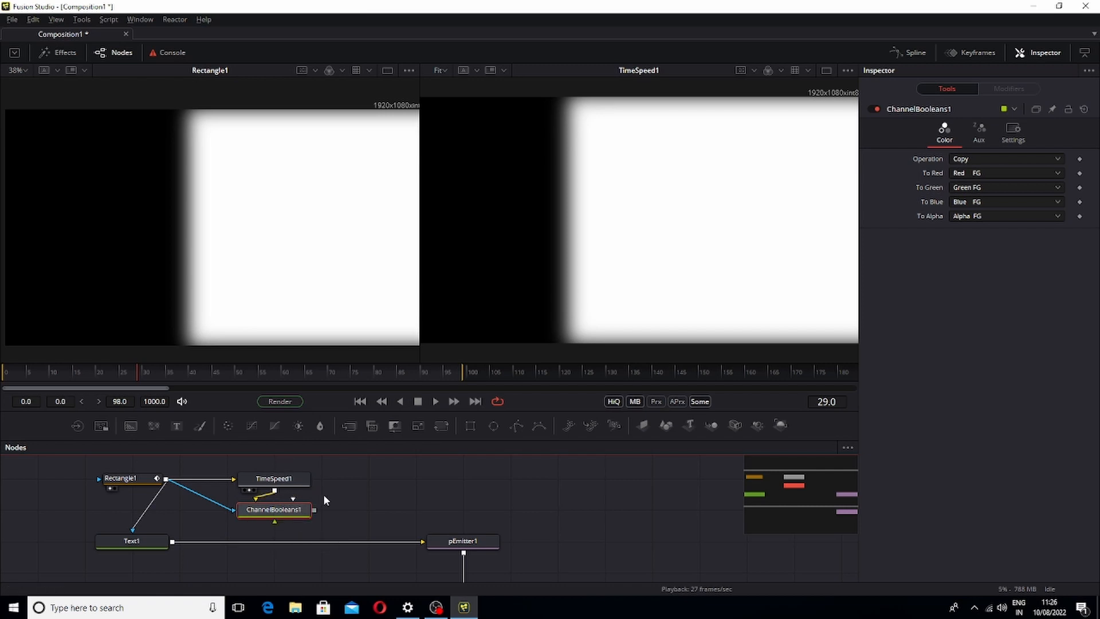
Enlarge the node editor and rearrange the rectangle, time speed and channel booleans nodes
left_click_drag(323, 494, 361, 518)
left_click_drag(373, 463, 267, 542)
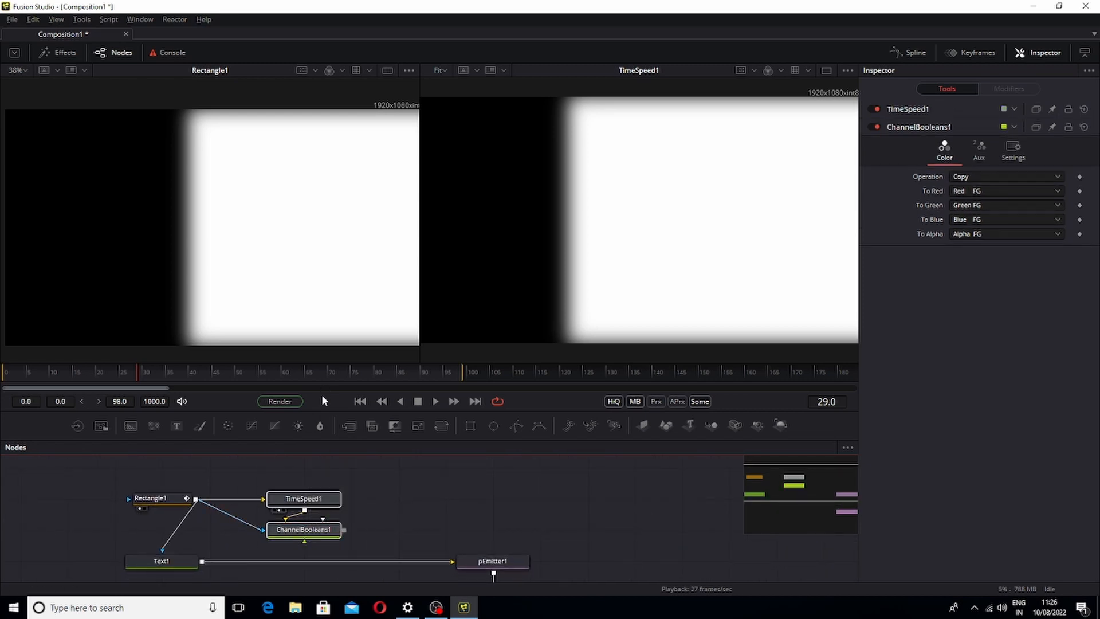
left_click_drag(325, 413, 352, 335)
left_click_drag(375, 461, 375, 520)
left_click_drag(304, 481, 322, 515)
left_click_drag(162, 485, 163, 459)
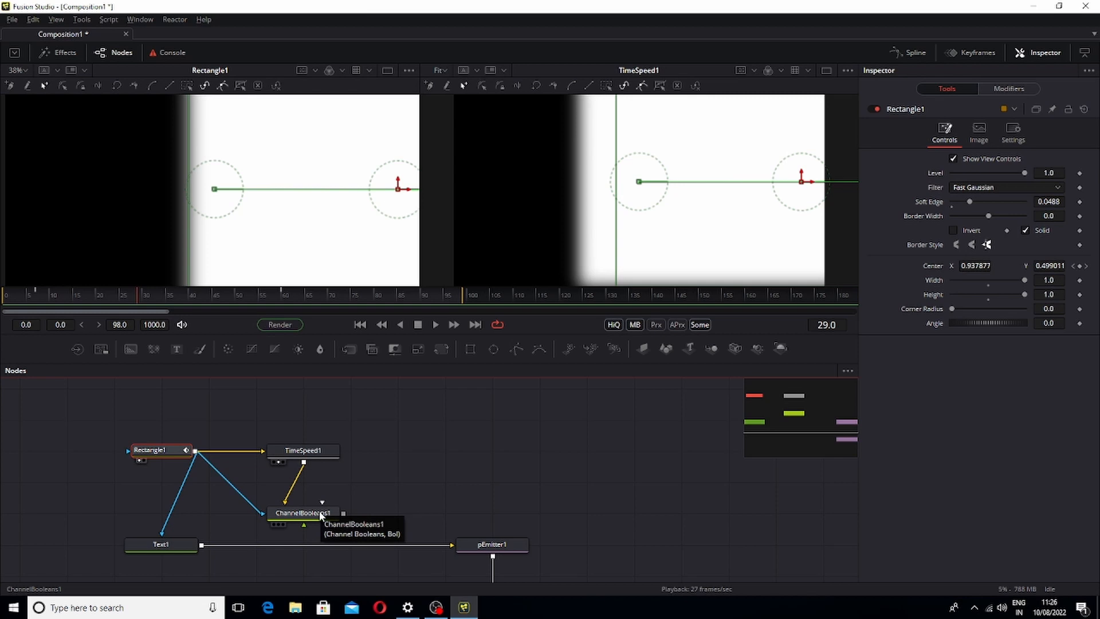
left_click_drag(344, 494, 345, 467)
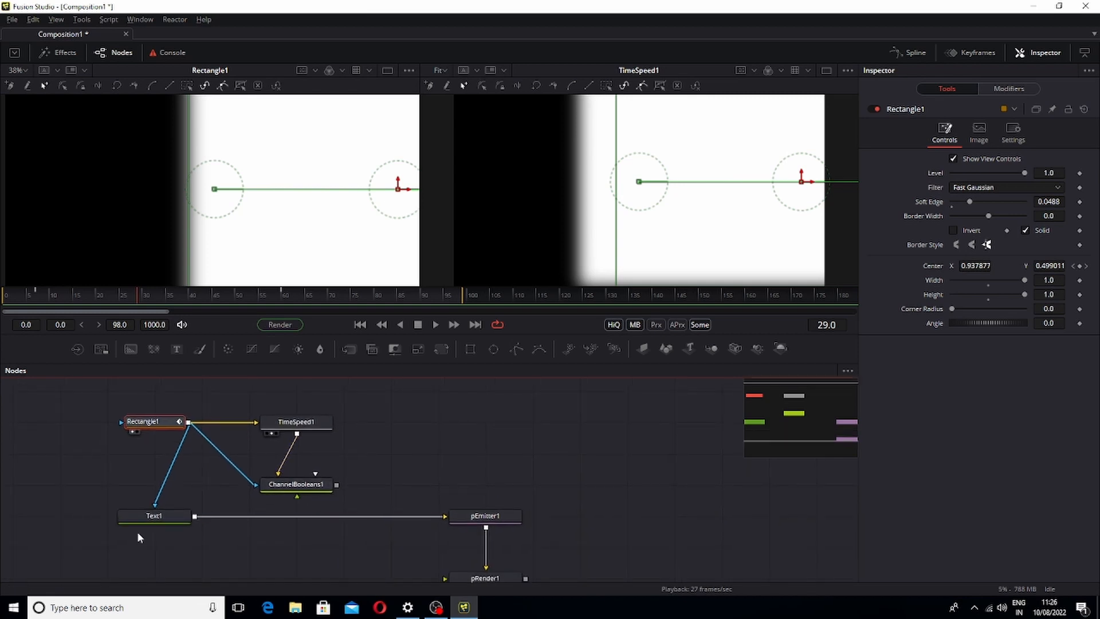
left_click(154, 518)
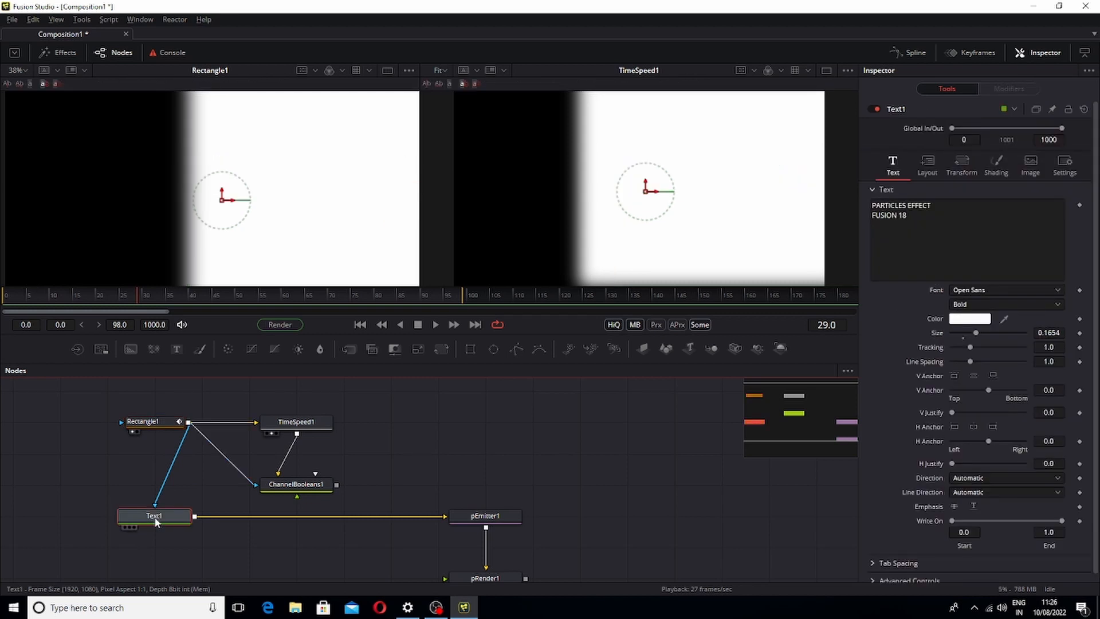
left_click(421, 440)
key("ctrl+v")
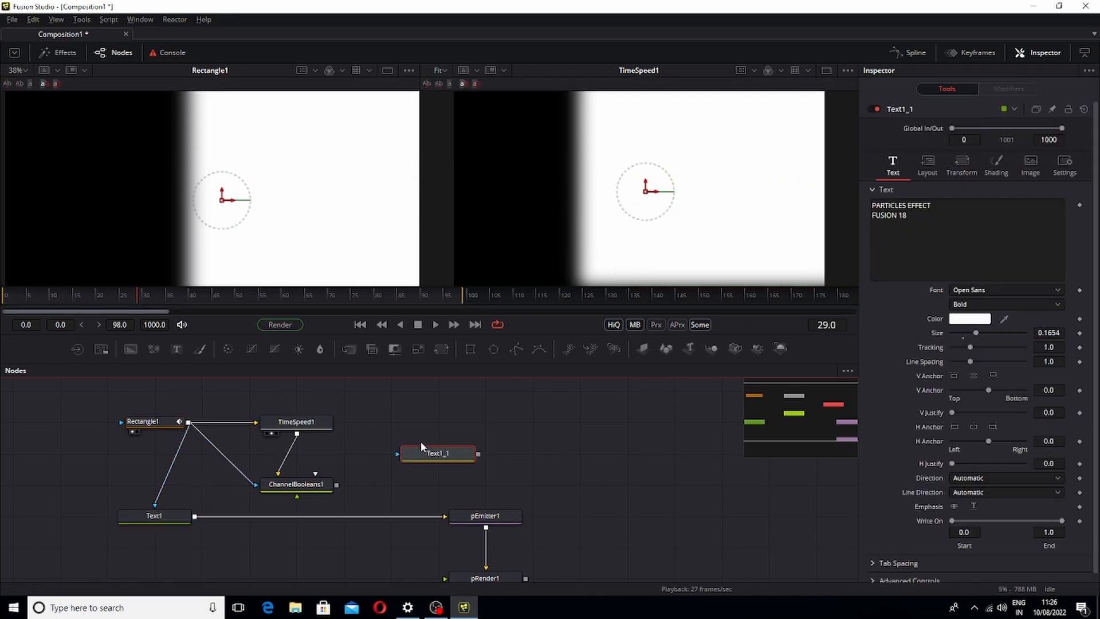
key("Delete")
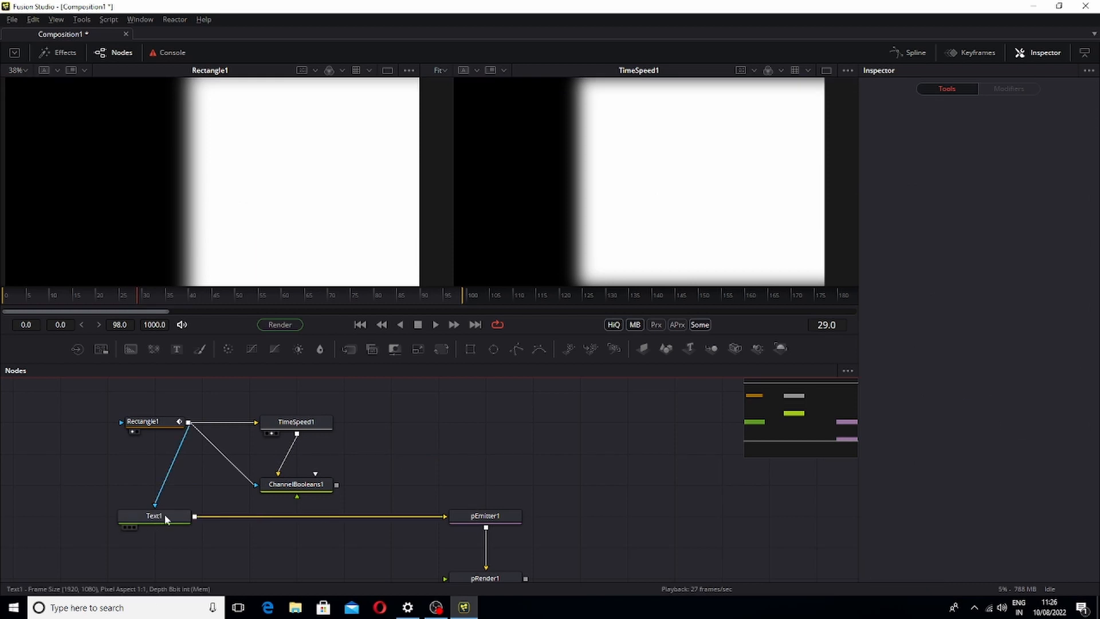
Paste an instance of the Text1 node into the node graph
left_click(164, 514)
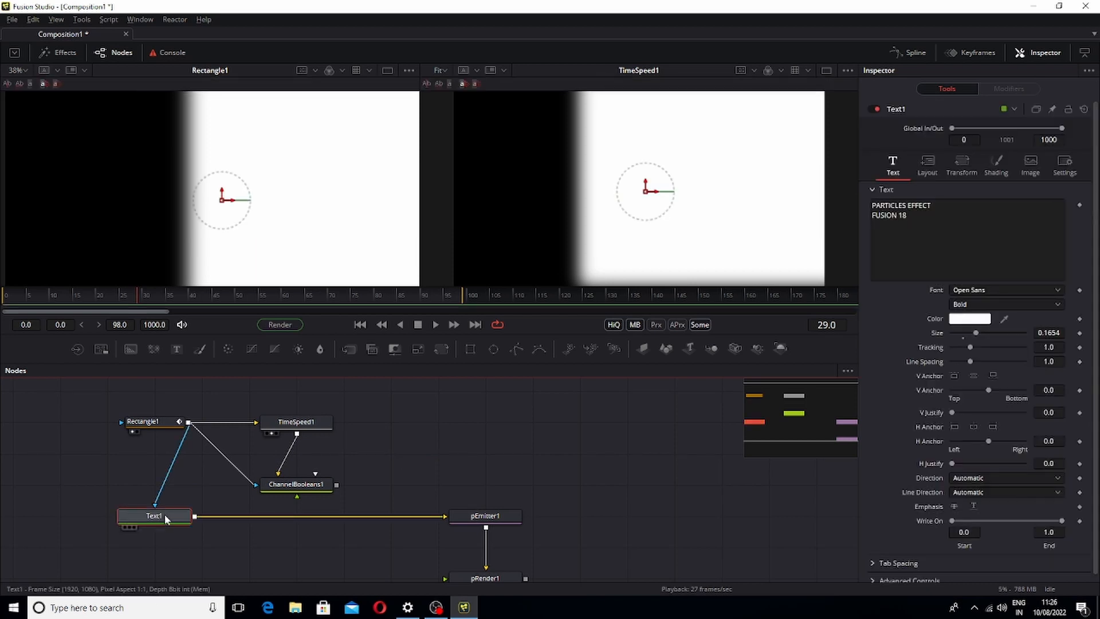
right_click(427, 478)
left_click(465, 472)
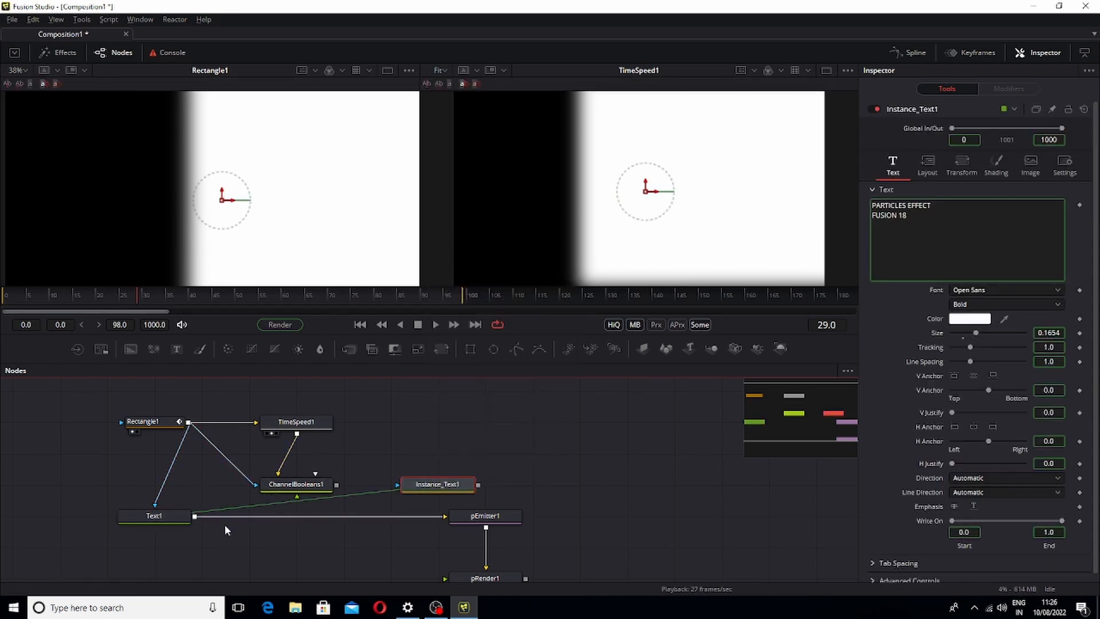
Place Instance_Text1 below ChannelBooleans1 and connect ChannelBooleans1 to Instance_Text1's effect mask input
left_click_drag(413, 480, 318, 573)
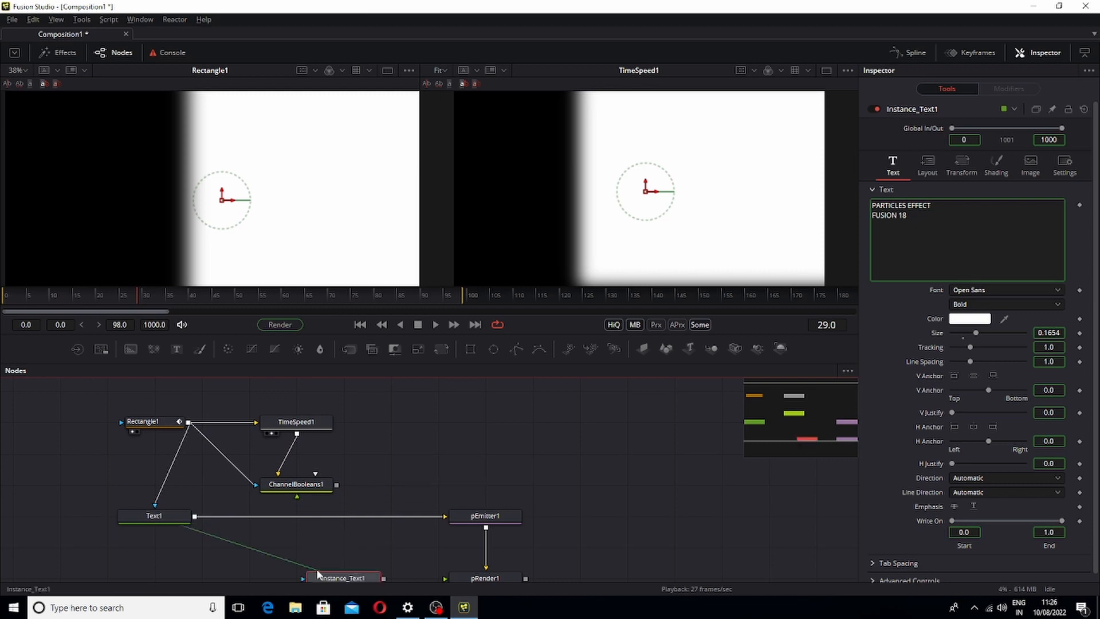
left_click_drag(398, 405, 344, 448)
left_click_drag(338, 573, 336, 483)
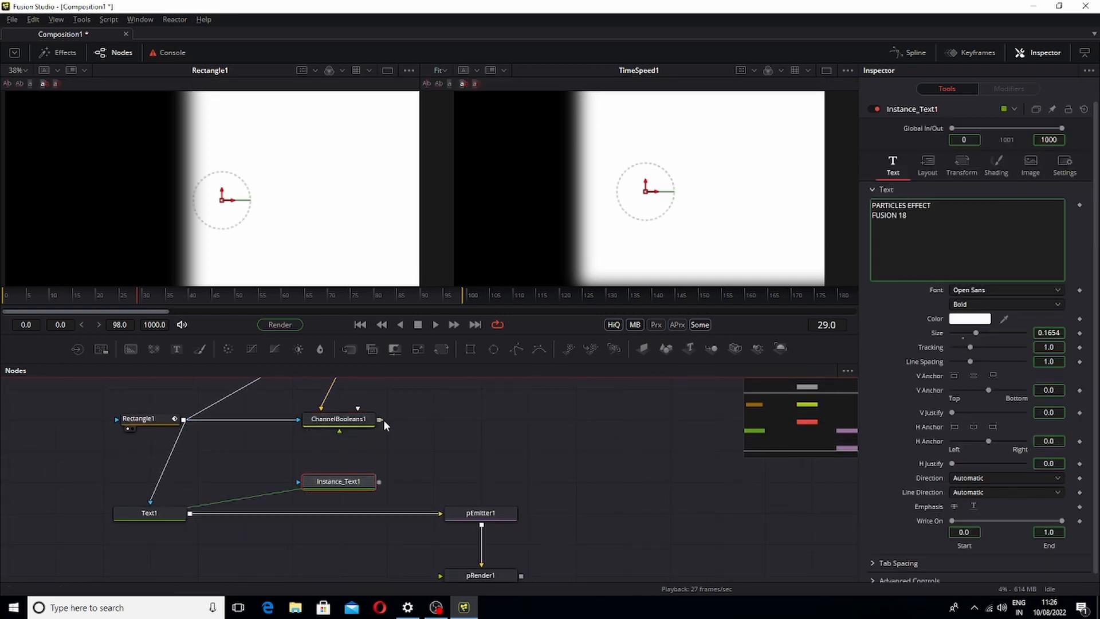
left_click_drag(379, 420, 299, 483)
left_click_drag(398, 457, 300, 439)
left_click_drag(547, 513, 598, 493)
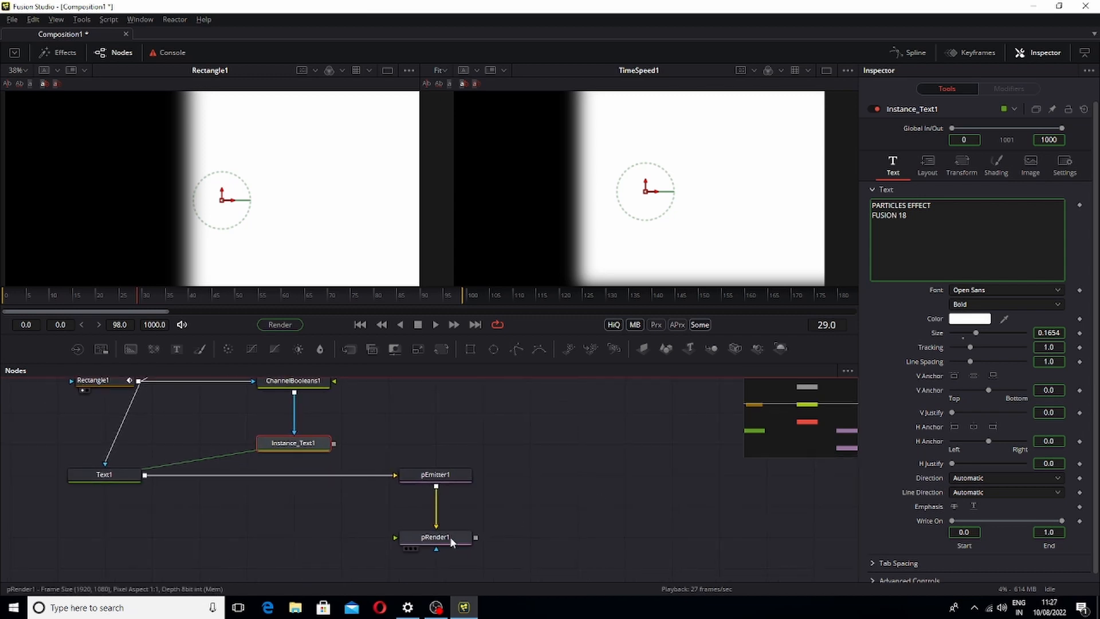
View pRender1 in the second viewer and play back the particle text
left_click_drag(450, 538, 645, 212)
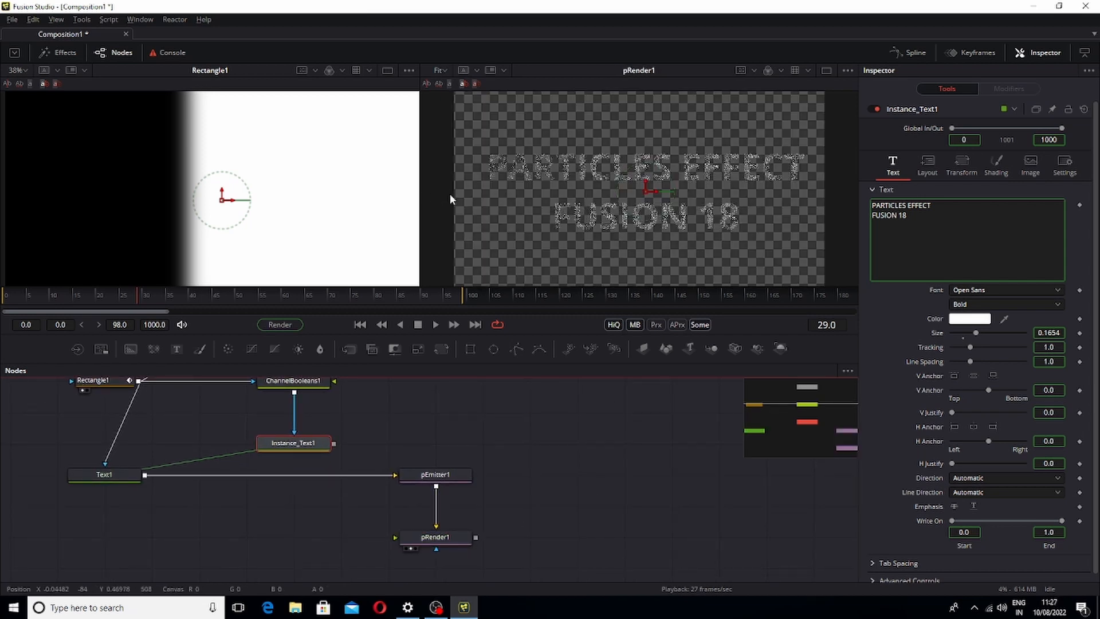
key("space")
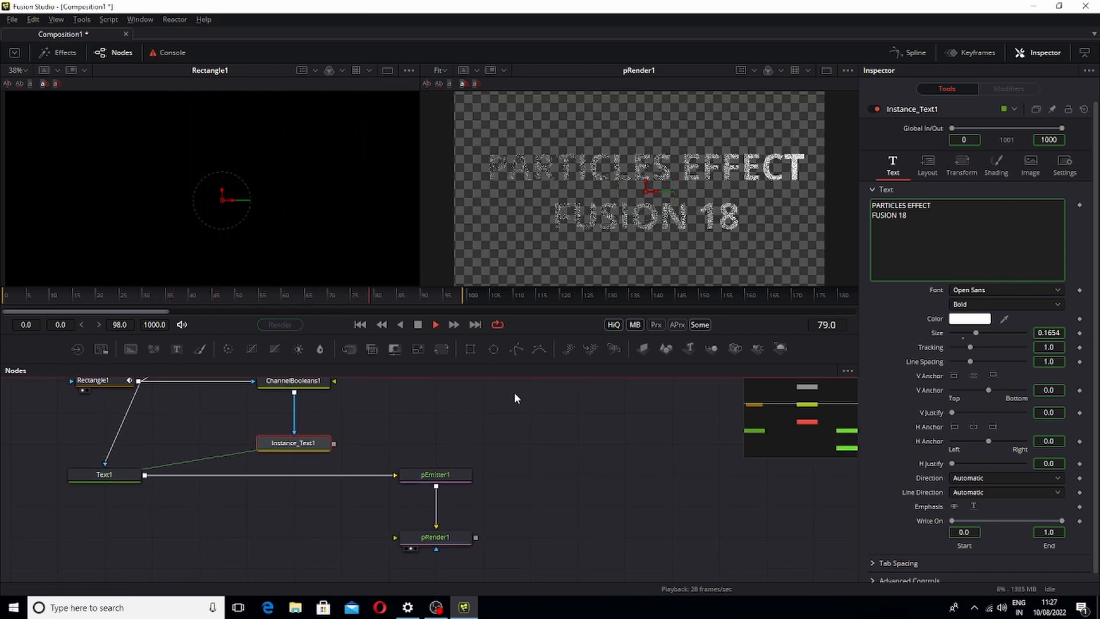
left_click_drag(422, 412, 495, 449)
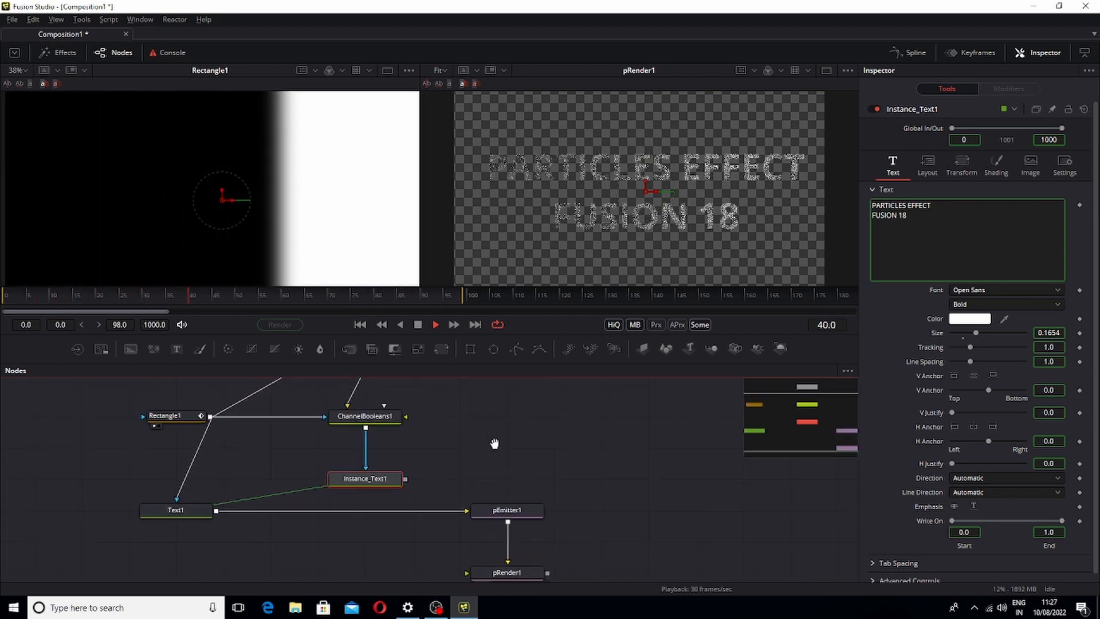
key("space")
left_click_drag(449, 409, 431, 425)
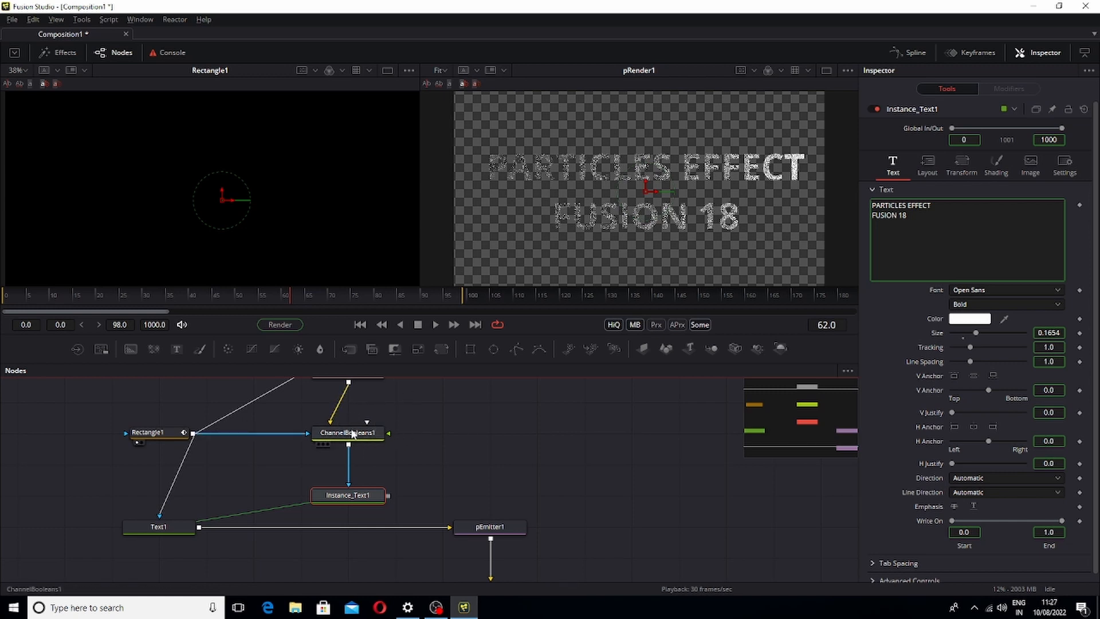
Show TimeSpeed1 in the first viewer and set ChannelBooleans1's Operation to Subtract
left_click(352, 438)
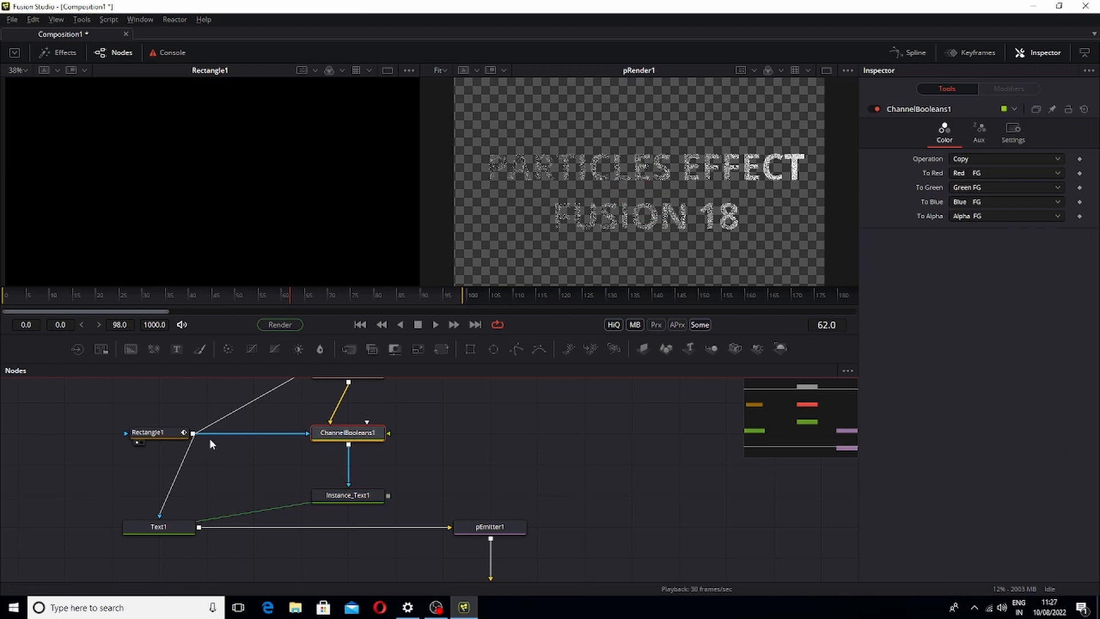
left_click_drag(288, 430, 260, 466)
left_click_drag(319, 410, 261, 202)
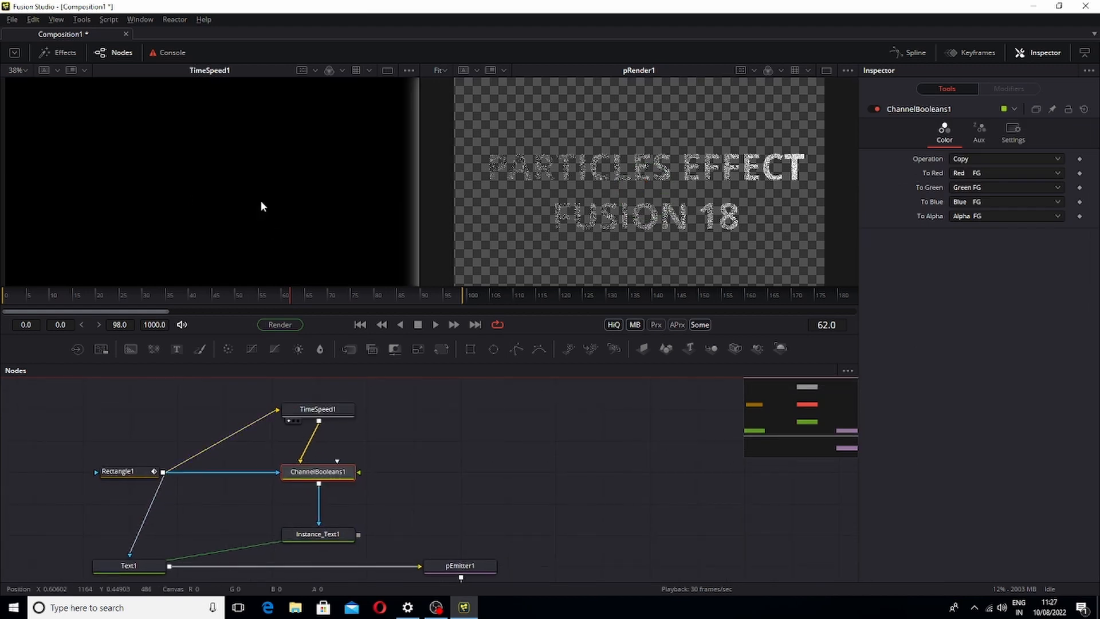
left_click_drag(201, 292, 160, 307)
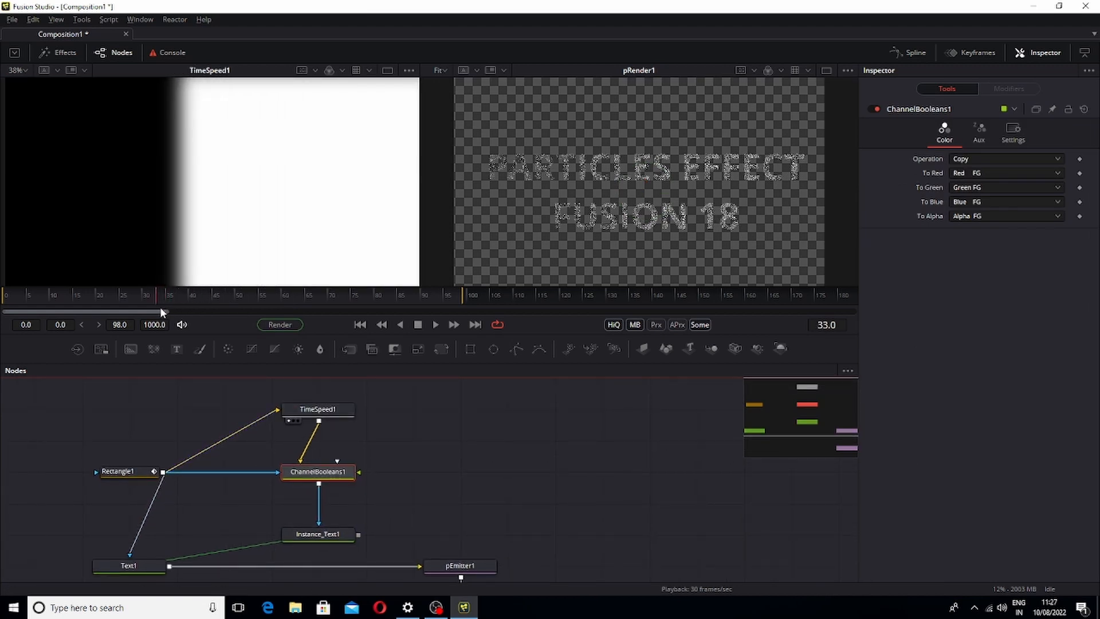
left_click(992, 159)
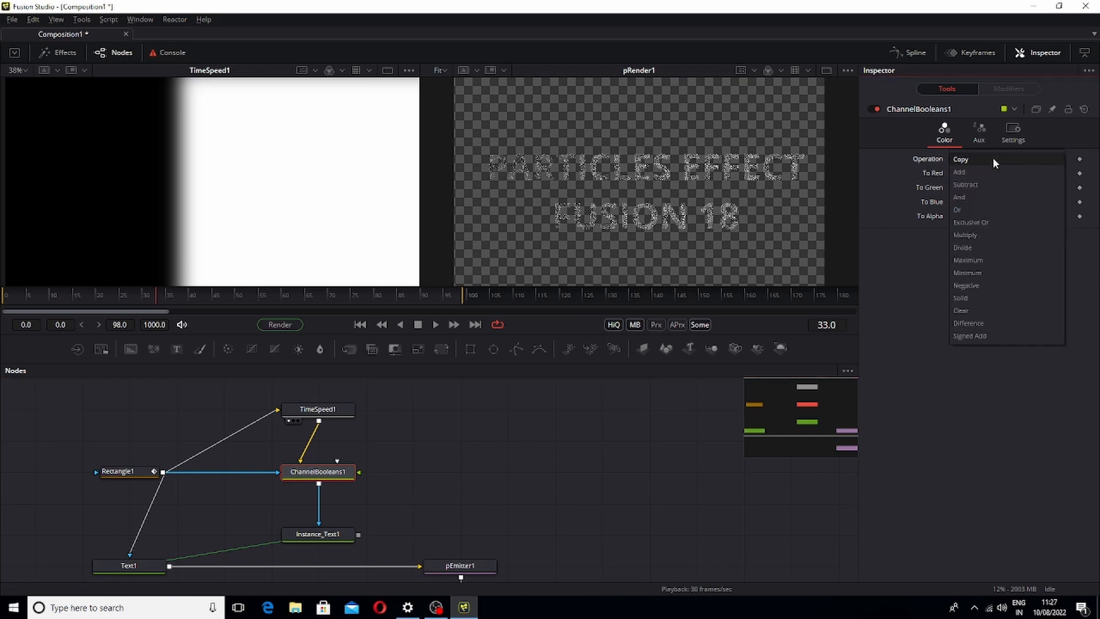
left_click(984, 185)
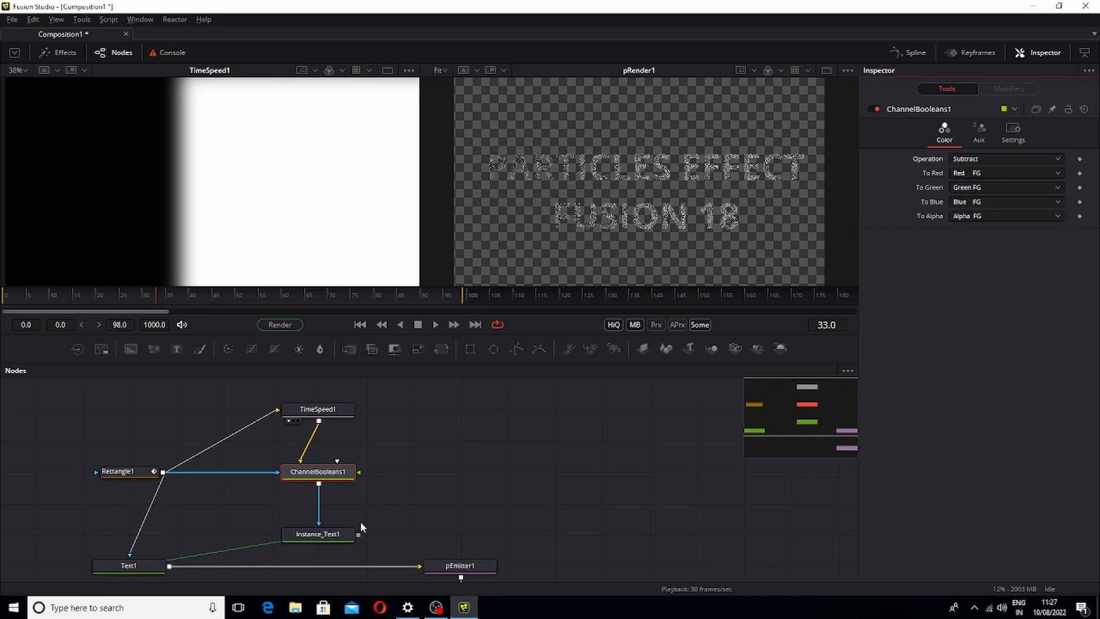
View Instance_Text1 and ChannelBooleans1 in the viewers and play back the subtracted mask
left_click_drag(318, 534, 291, 214)
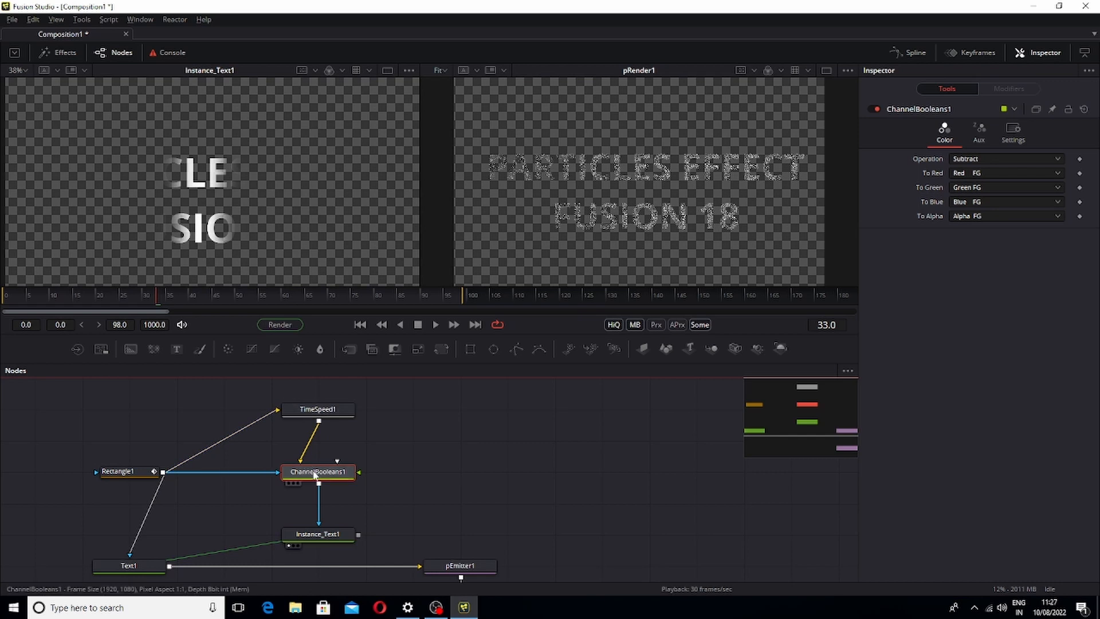
left_click_drag(332, 543, 600, 226)
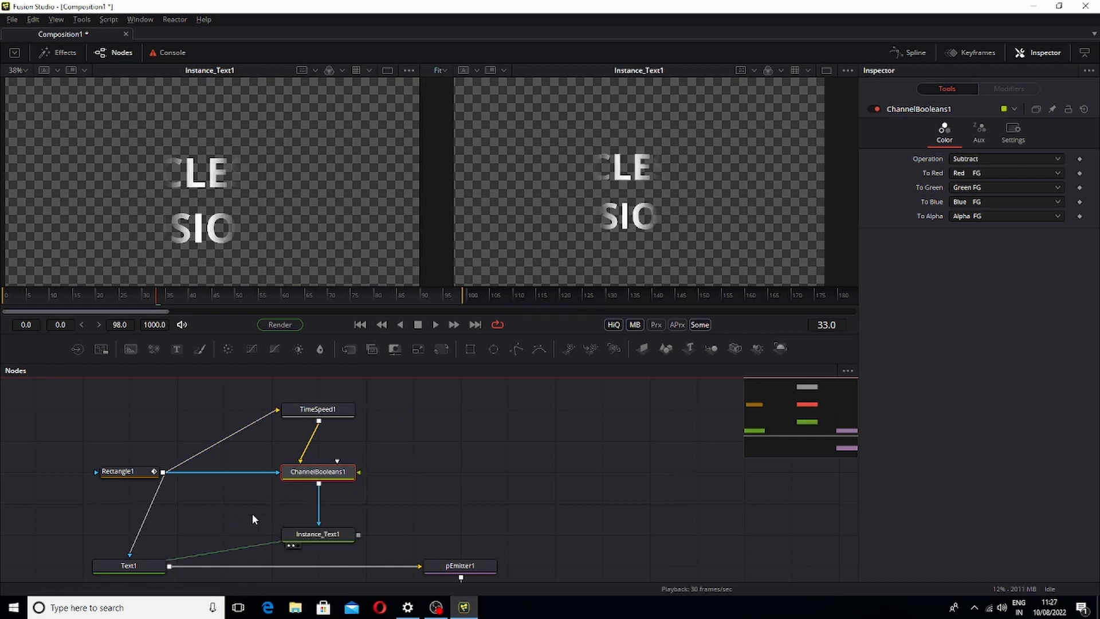
key("1")
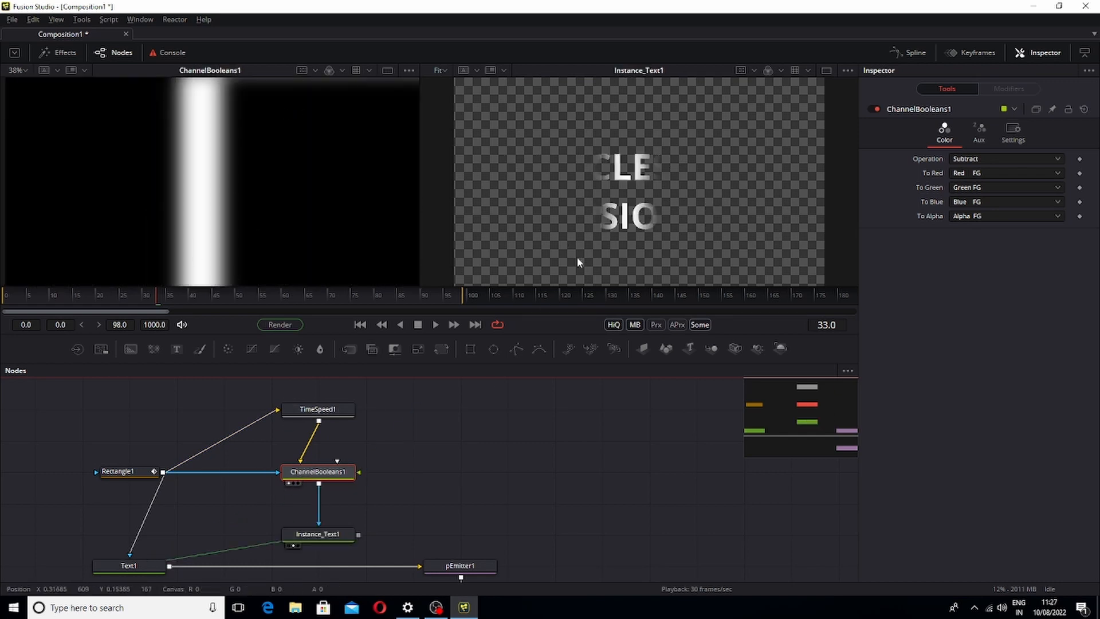
key("space")
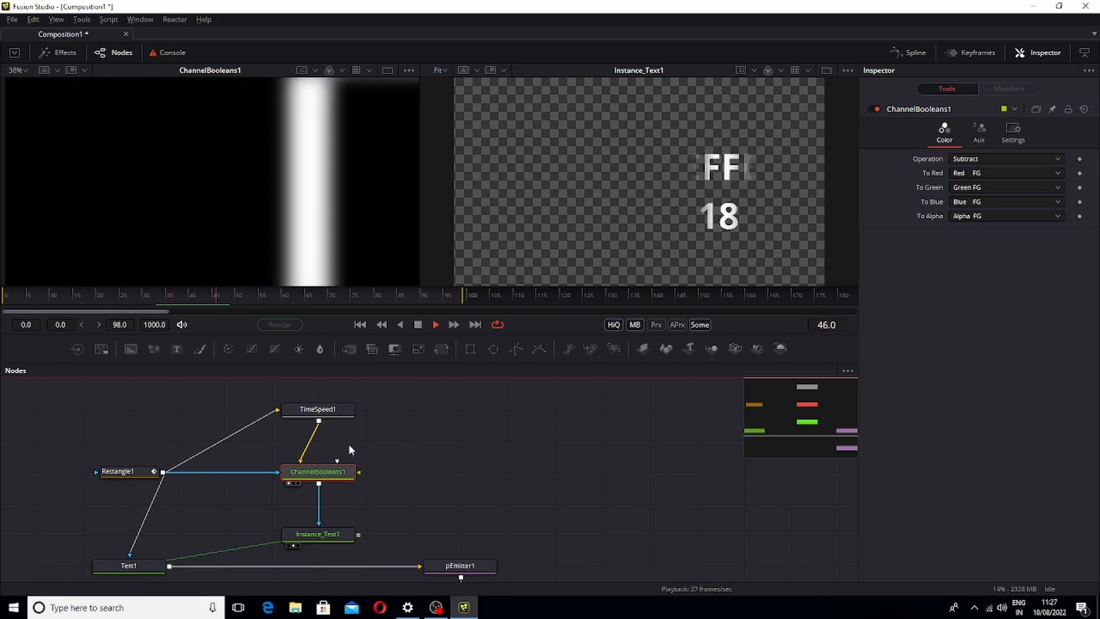
key("space")
left_click(202, 295)
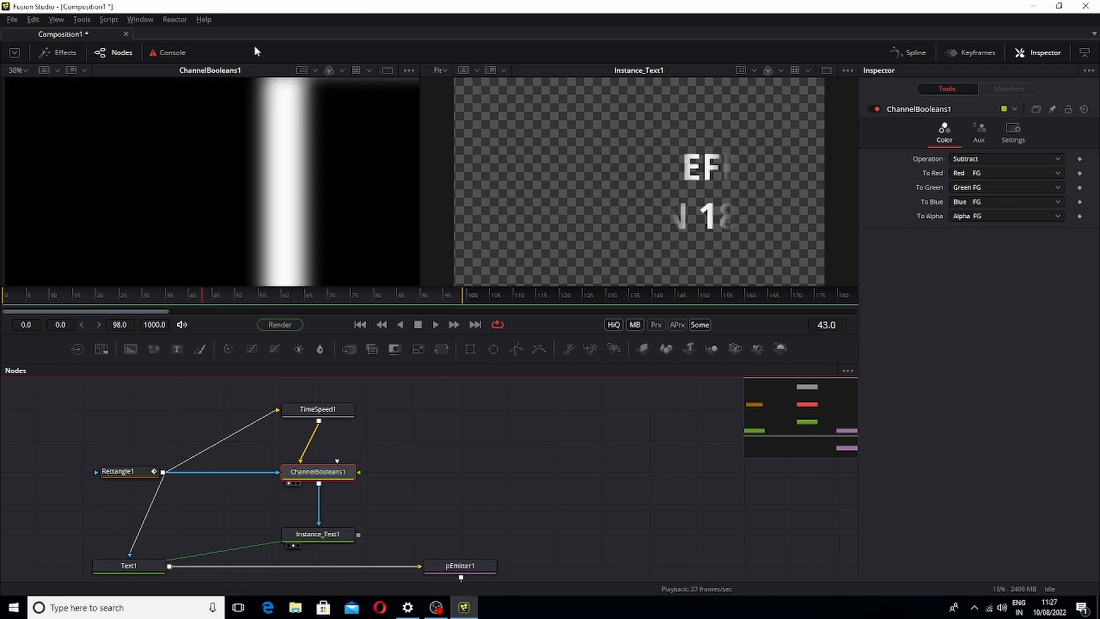
Compare ChannelBooleans1's Add and Subtract operations on the masked text, playing back each
left_click(980, 160)
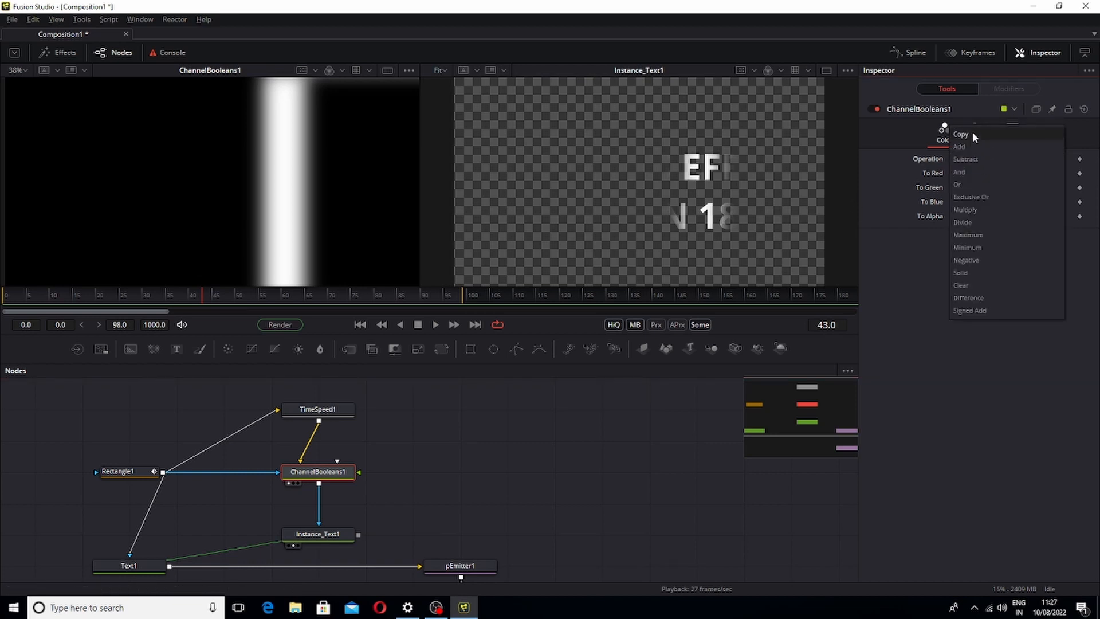
left_click(978, 146)
key("space")
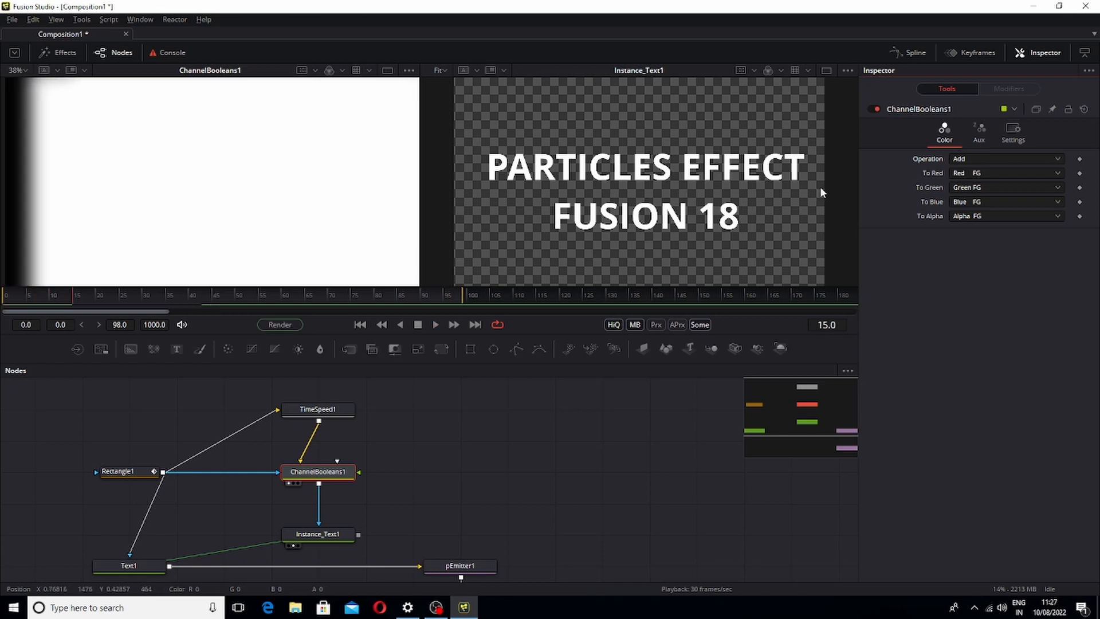
key("space")
left_click(985, 159)
left_click(981, 173)
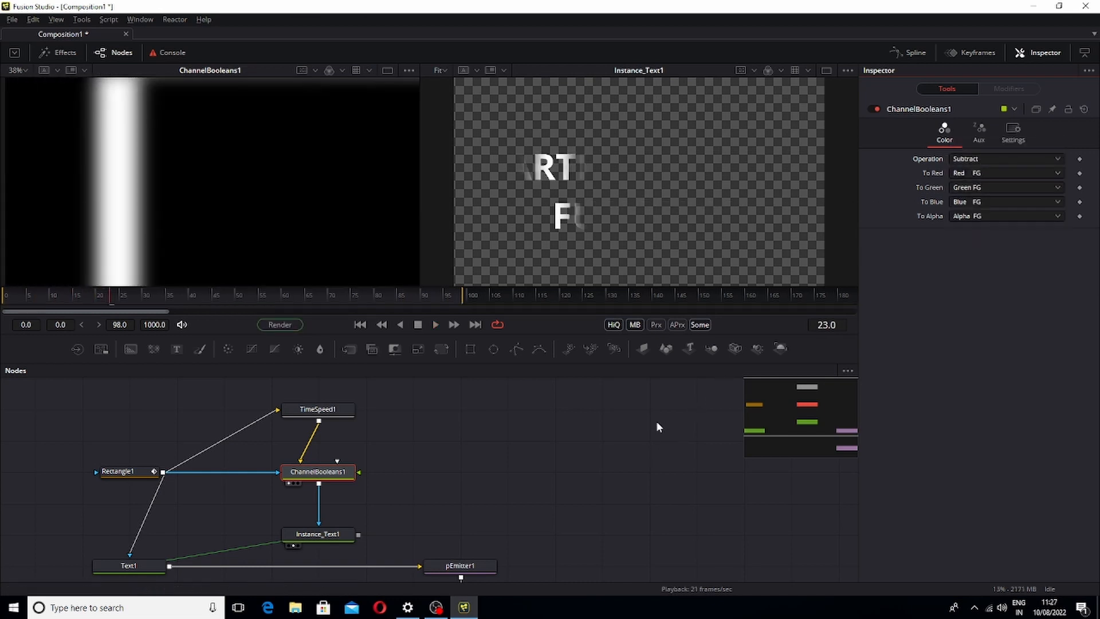
left_click(1010, 157)
left_click(993, 144)
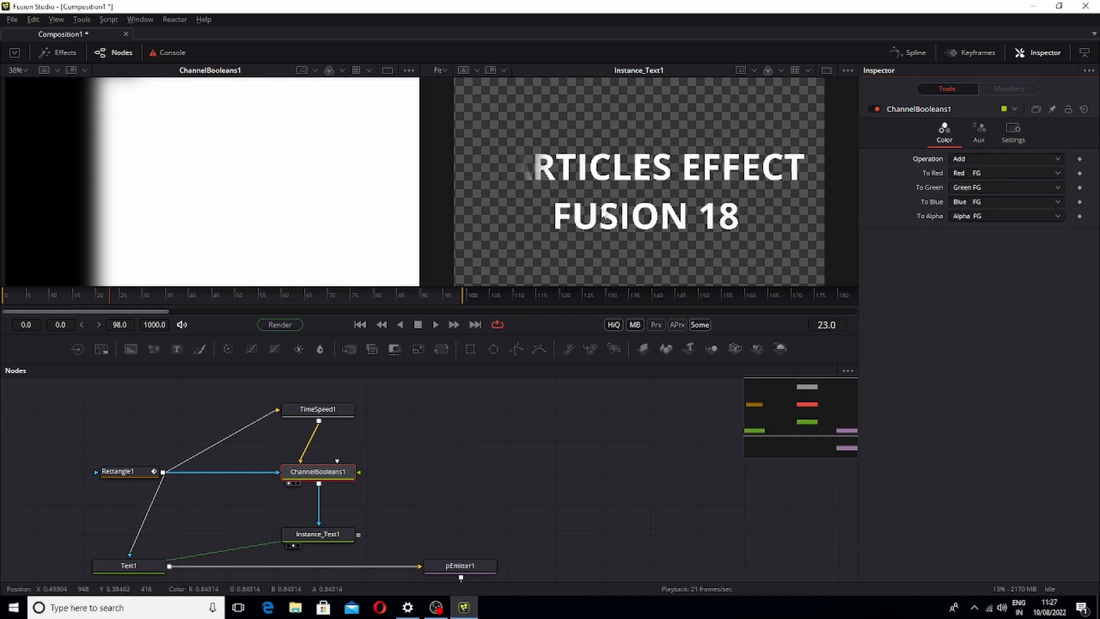
left_click(992, 159)
left_click(989, 170)
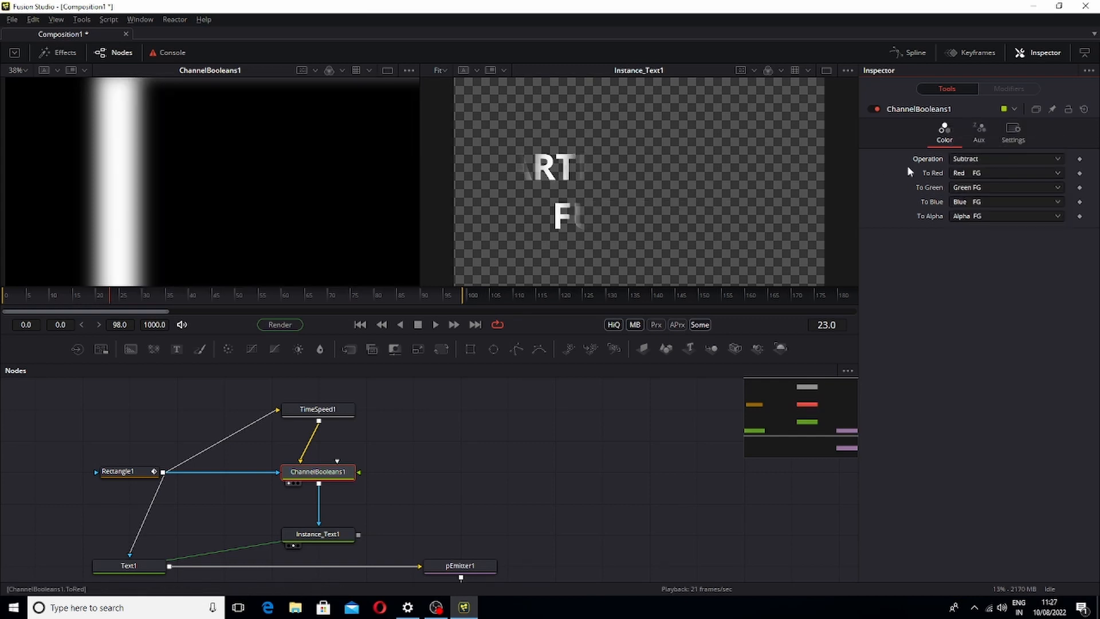
key("space")
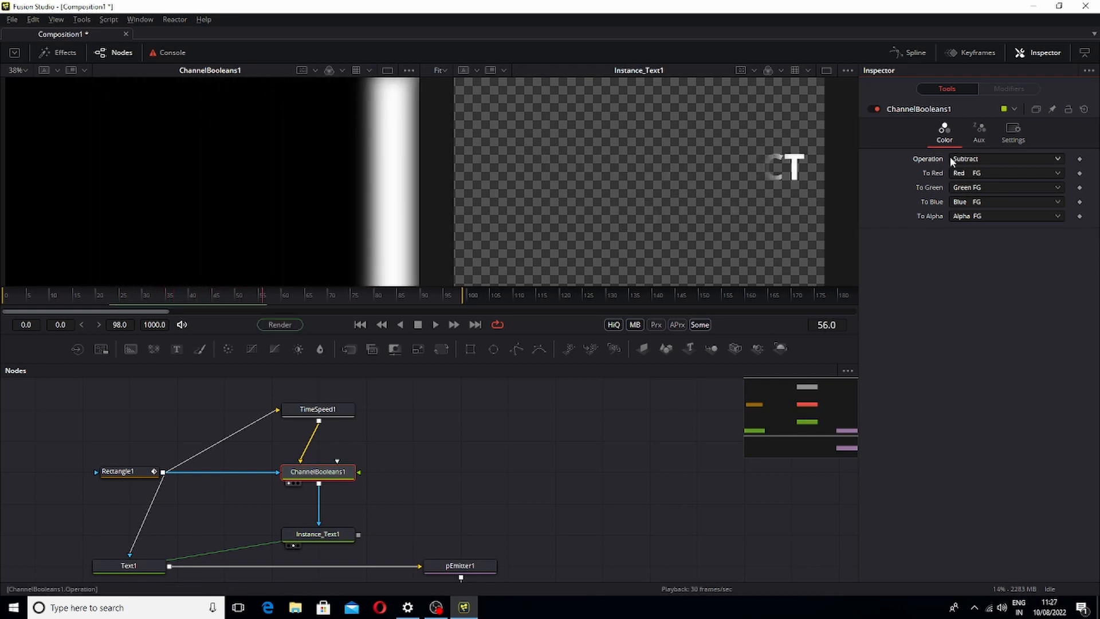
Switch the operation to Add and back to Subtract, playing back the Subtract result
left_click(974, 158)
left_click(979, 147)
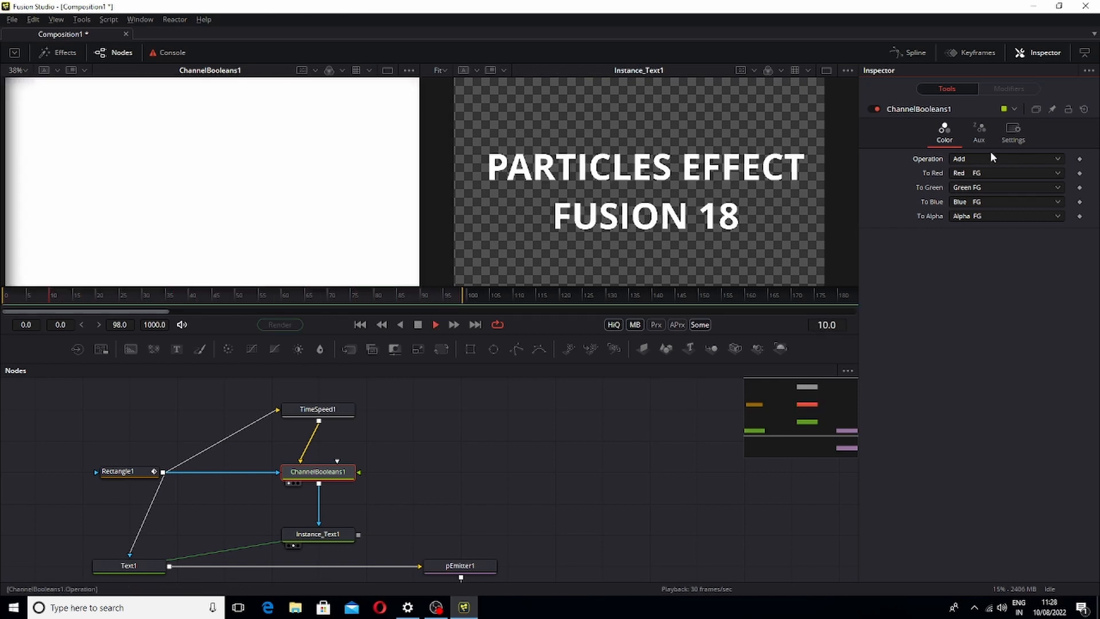
left_click(988, 159)
left_click(979, 172)
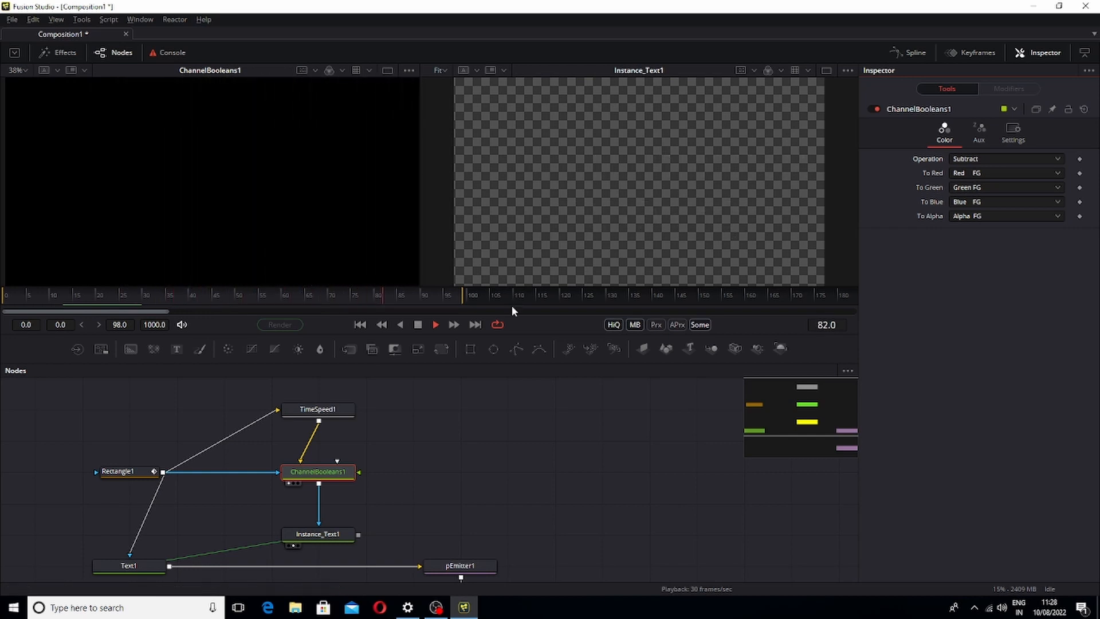
key("space")
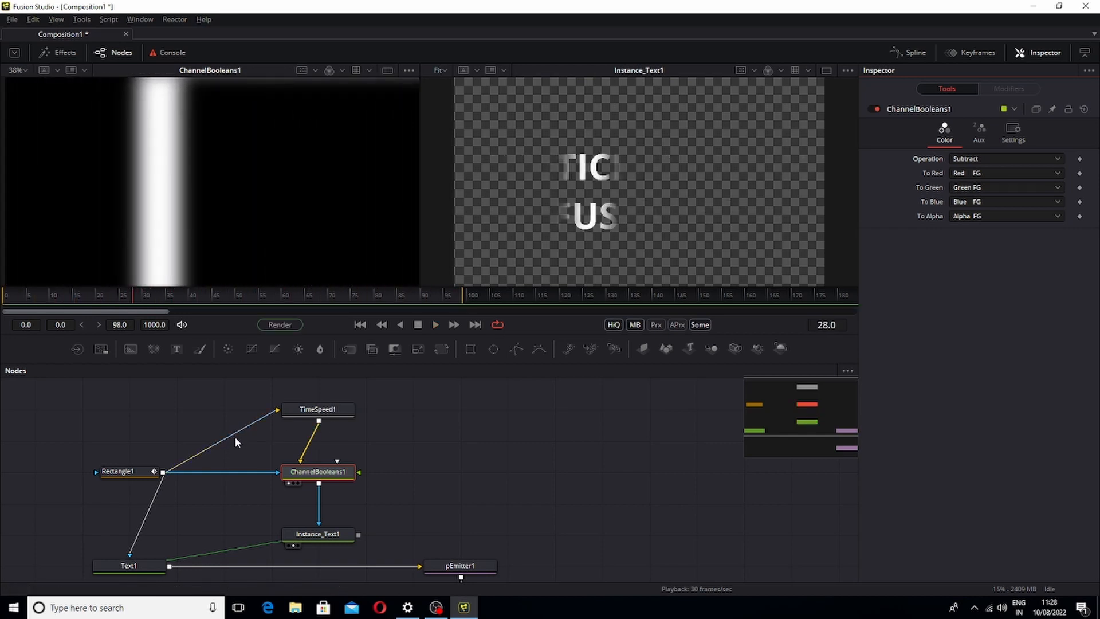
Add a pipe router on the Rectangle1 to TimeSpeed1 connection and move it to tidy the link
left_click(231, 436, "alt")
left_click_drag(232, 438, 224, 410)
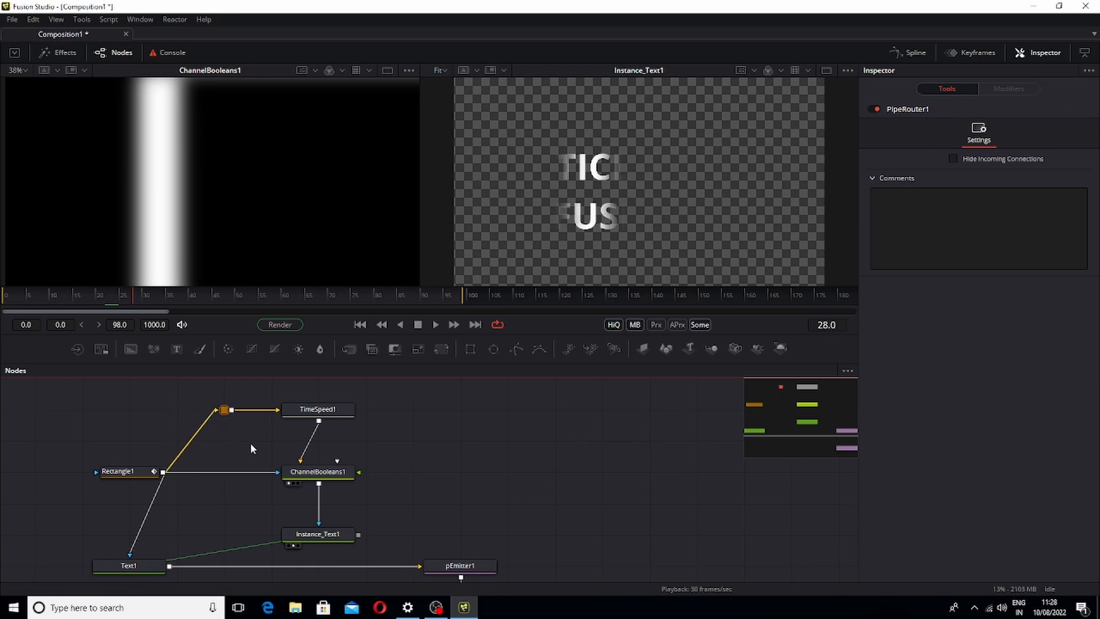
left_click(308, 480)
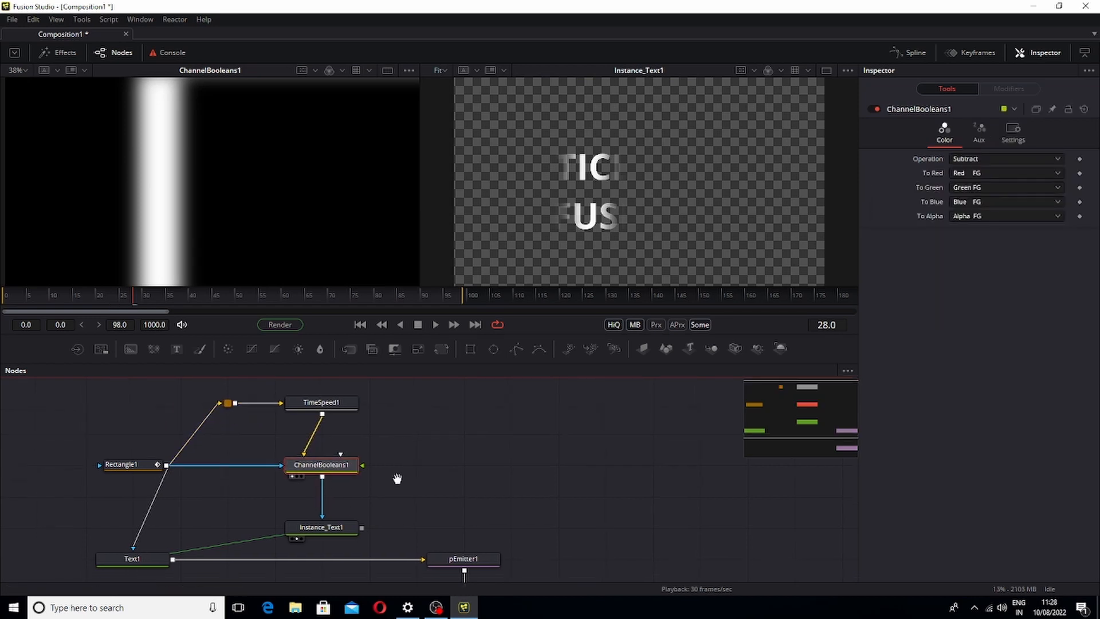
scroll(393, 479, "down", 2)
View pRender1 in the second viewer and play back the particle emission
left_click(330, 487)
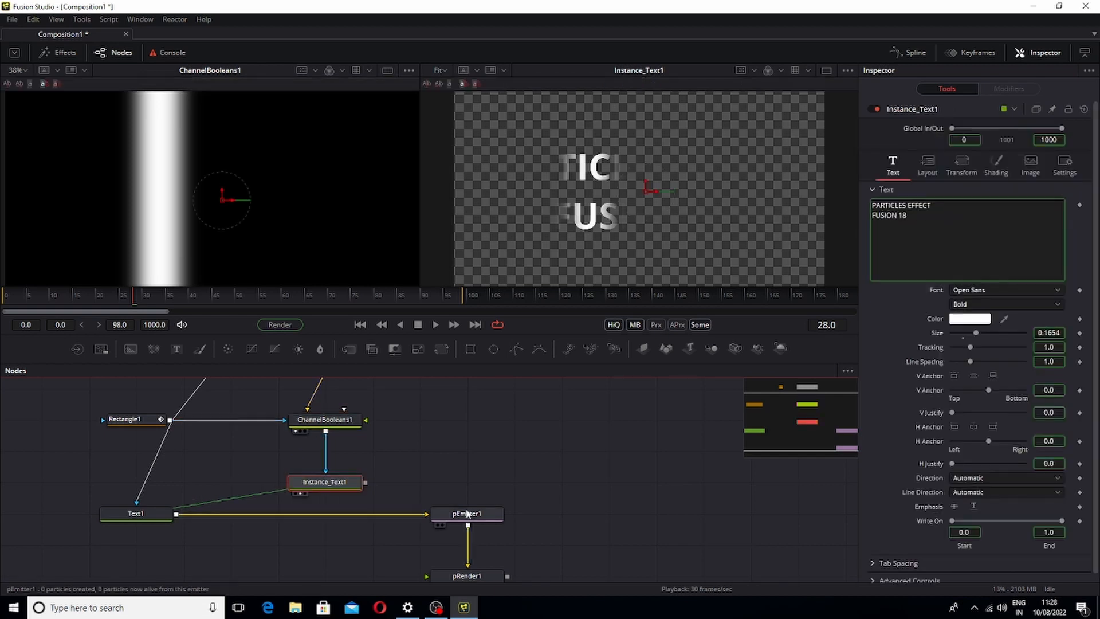
scroll(395, 469, "down", 2)
scroll(395, 470, "right", 3)
left_click_drag(490, 454, 590, 230)
key("space")
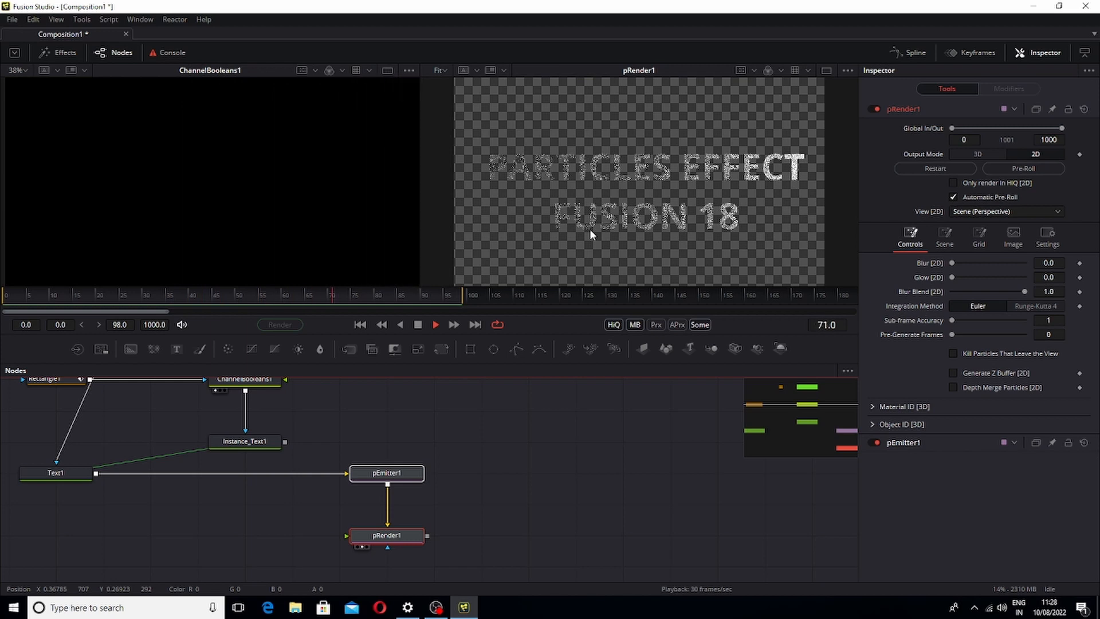
Insert a pTurbulence node between pEmitter1 and pRender1
key("space")
left_click(401, 473)
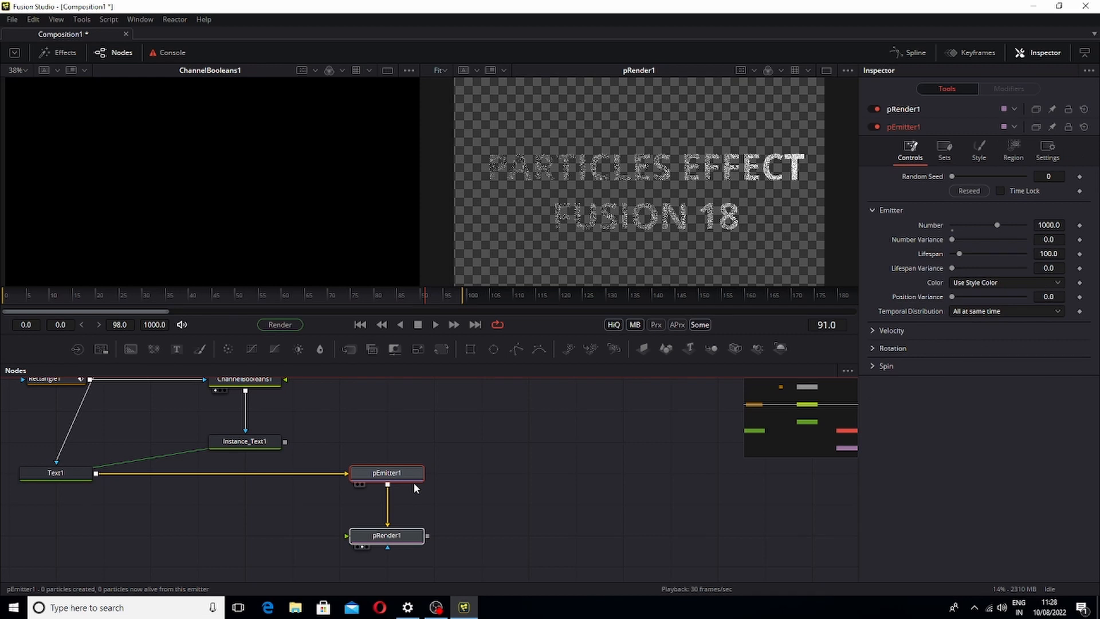
key("space")
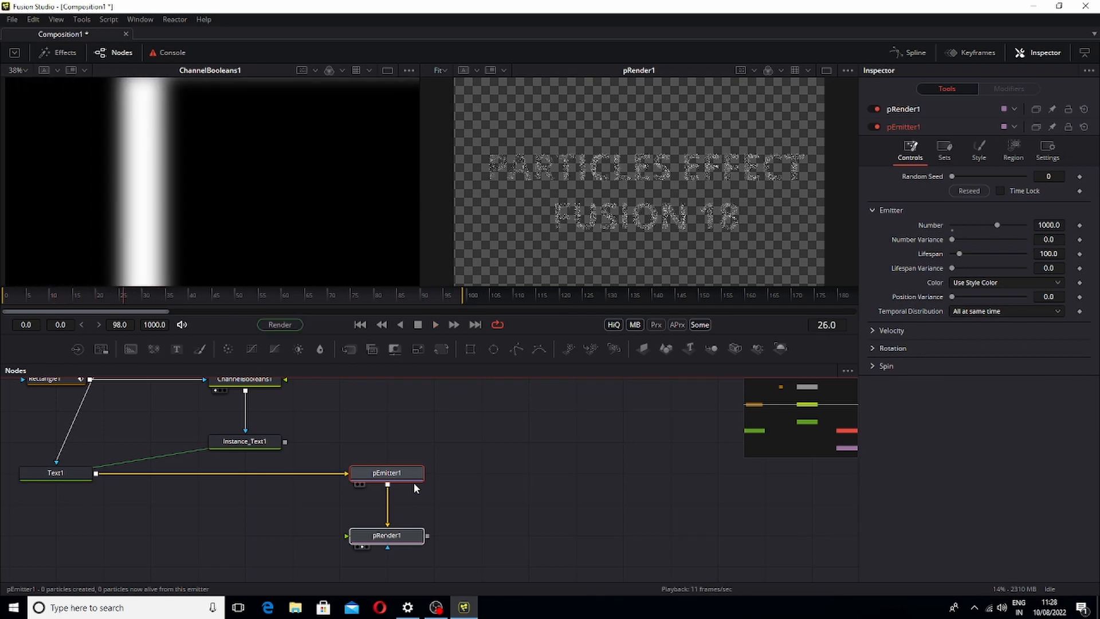
key("shift+space")
type("CHAN")
key("BackSpace")
key("BackSpace")
key("BackSpace")
key("BackSpace")
type("PTU")
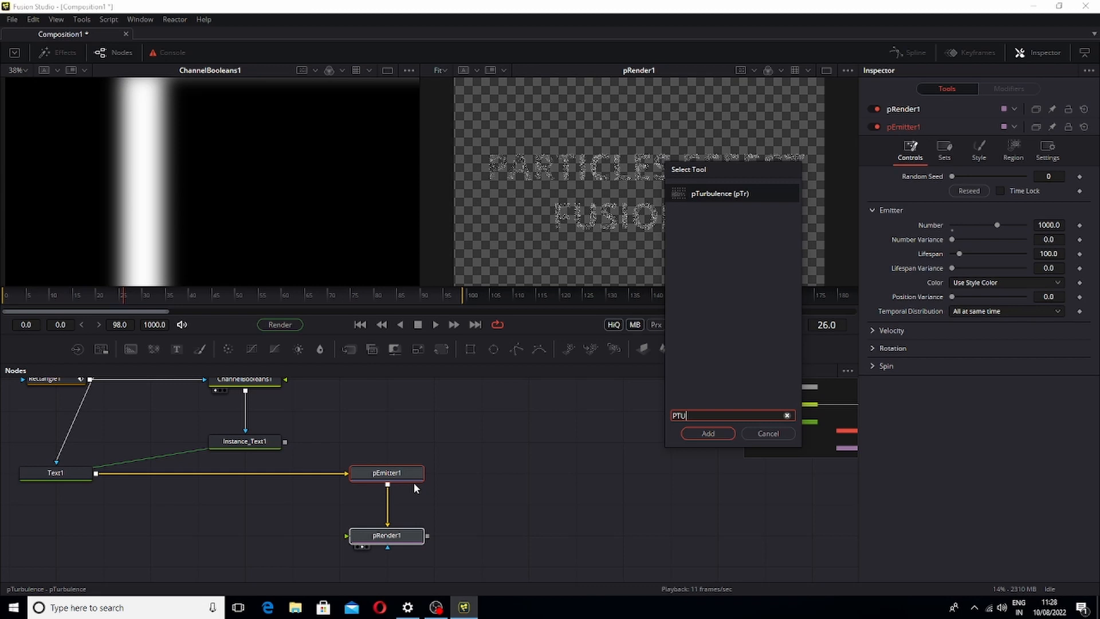
key("Return")
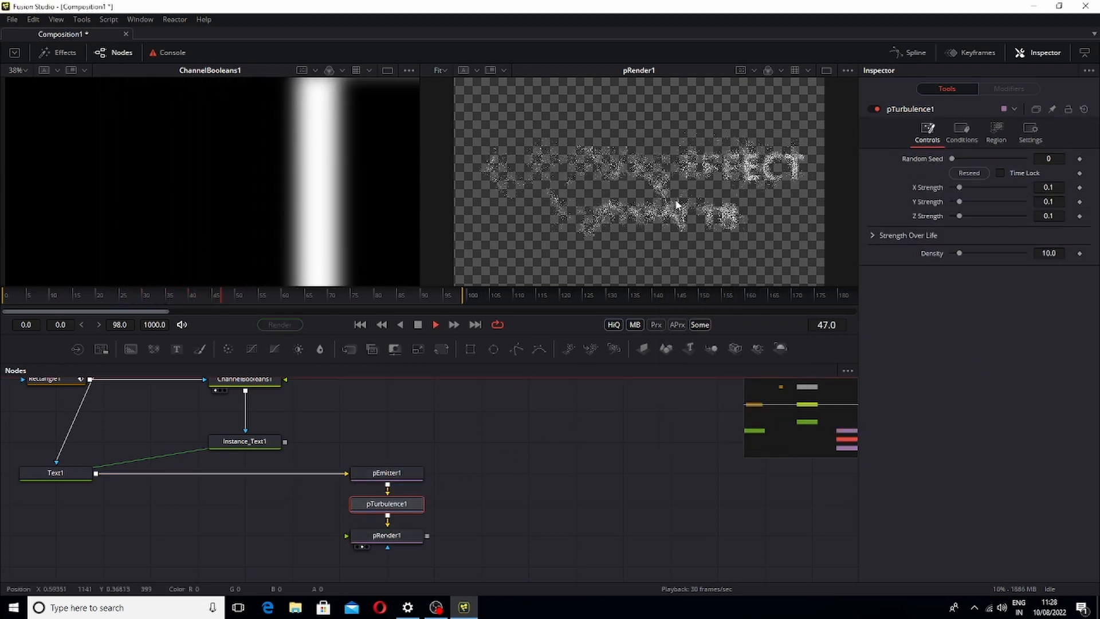
Raise the turbulence strengths to about X 0.173, Y 0.26 and Z 0.22, then play back
key("space")
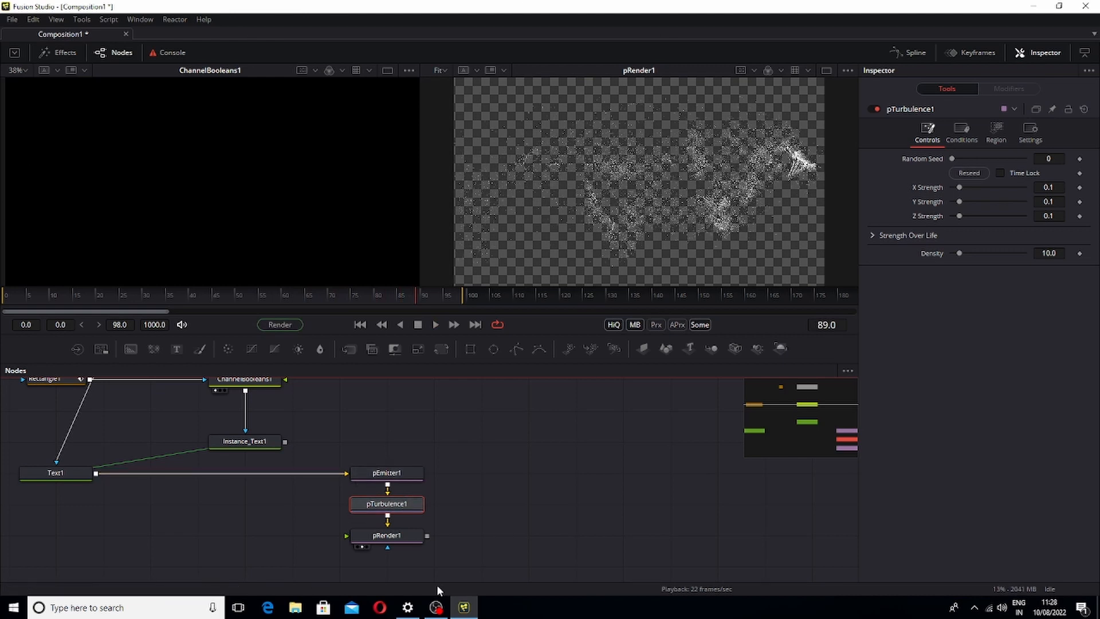
left_click_drag(439, 296, 131, 324)
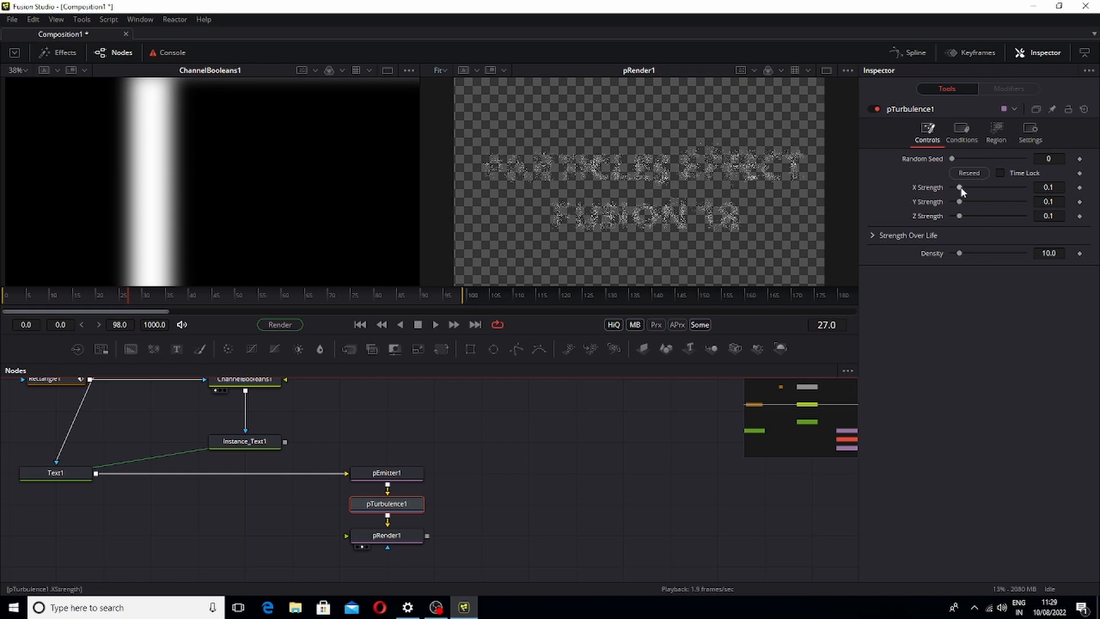
mouse_move(961, 188)
left_mouse_down()
mouse_move(972, 215)
mouse_move(971, 202)
left_mouse_up()
key("space")
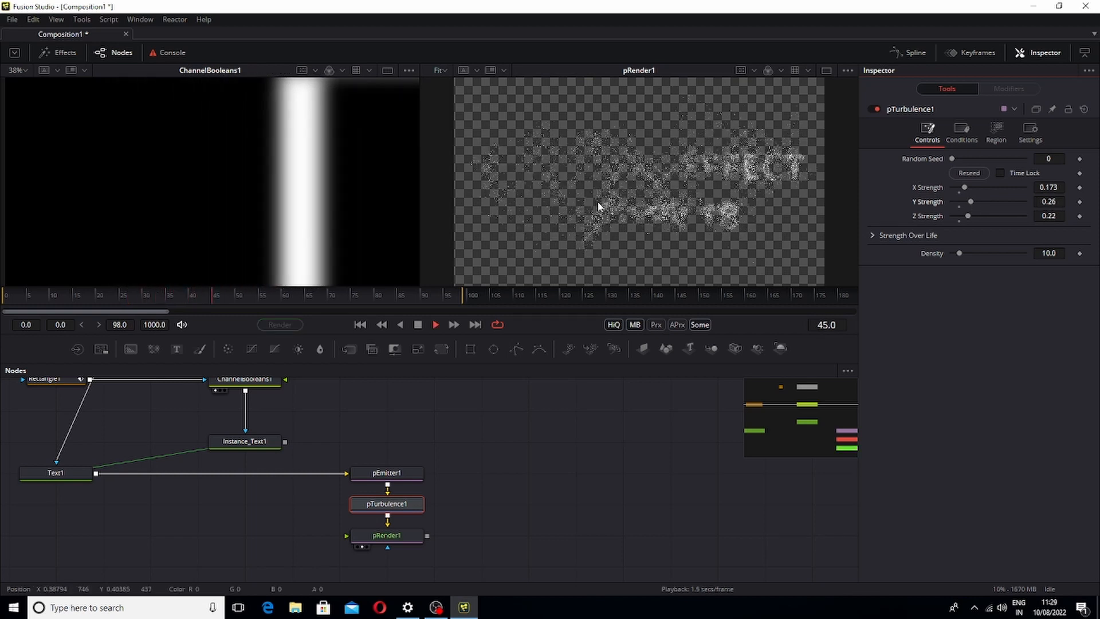
Increase the turbulence Y Strength to 0.291 and play back the result
key("space")
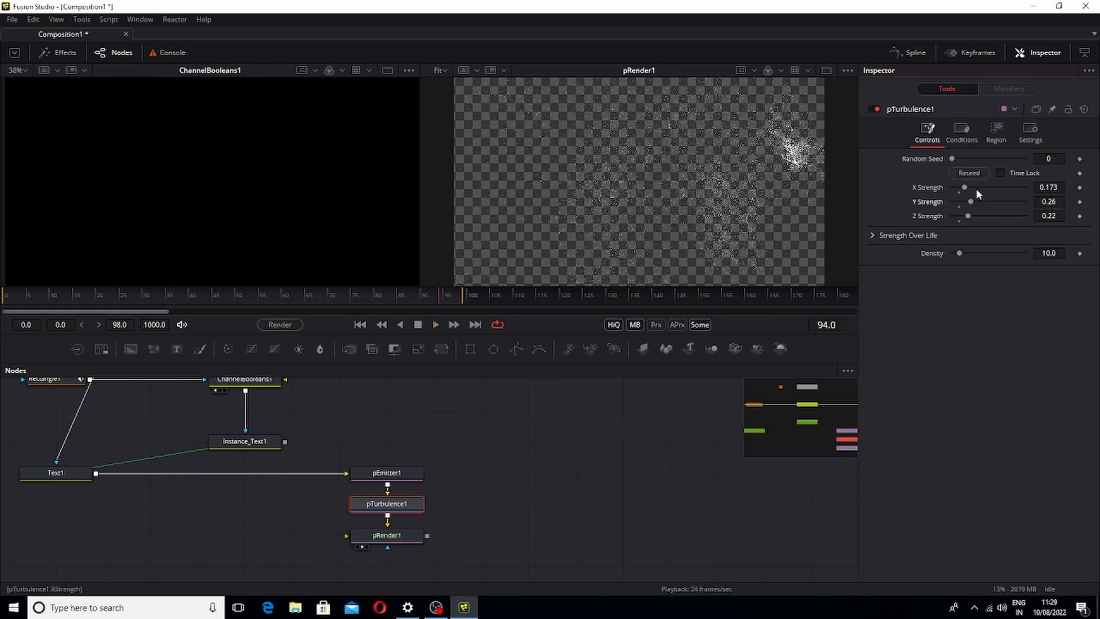
left_click_drag(973, 200, 976, 202)
key("space")
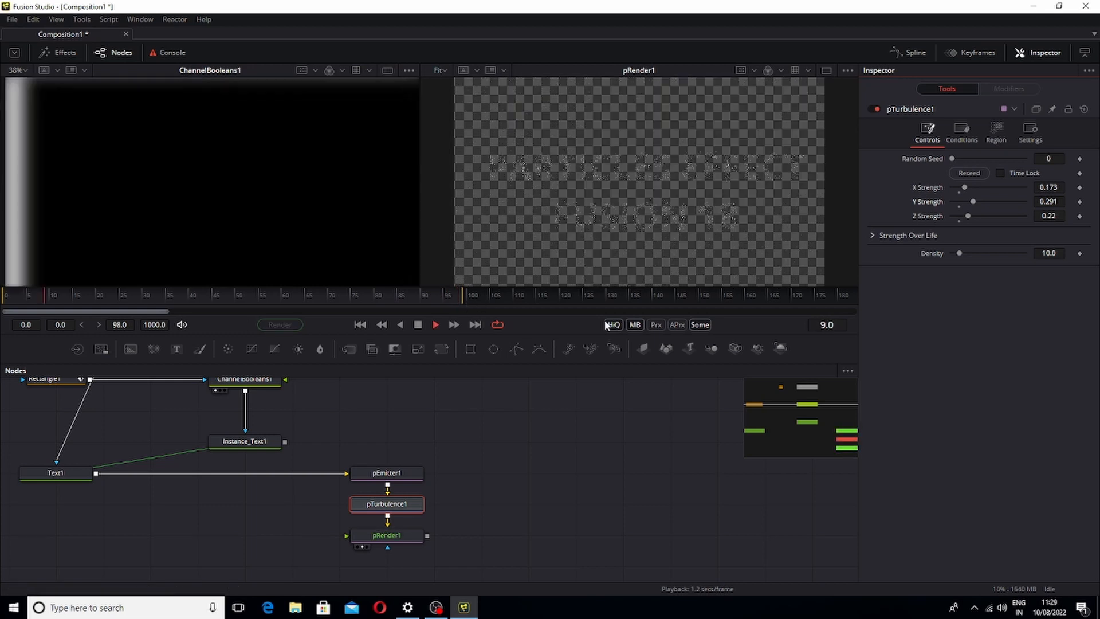
key("space")
Switch the workspace to a single viewer beside the node editor
left_click_drag(472, 424, 600, 491)
mouse_move(519, 457)
left_mouse_down()
mouse_move(504, 471)
mouse_move(504, 451)
left_mouse_up()
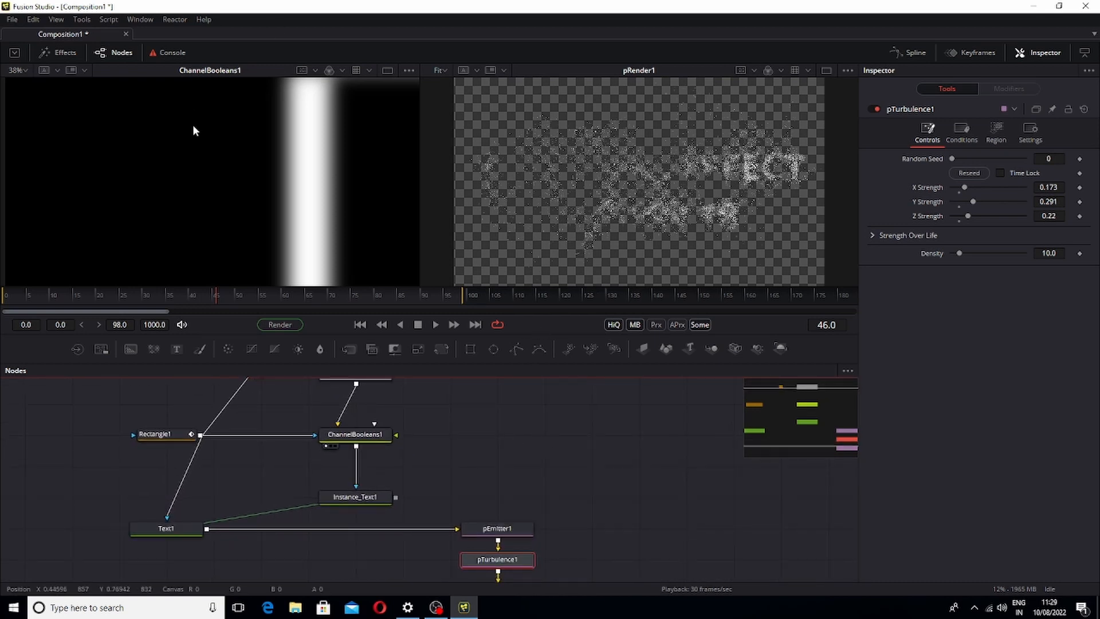
left_click(140, 19)
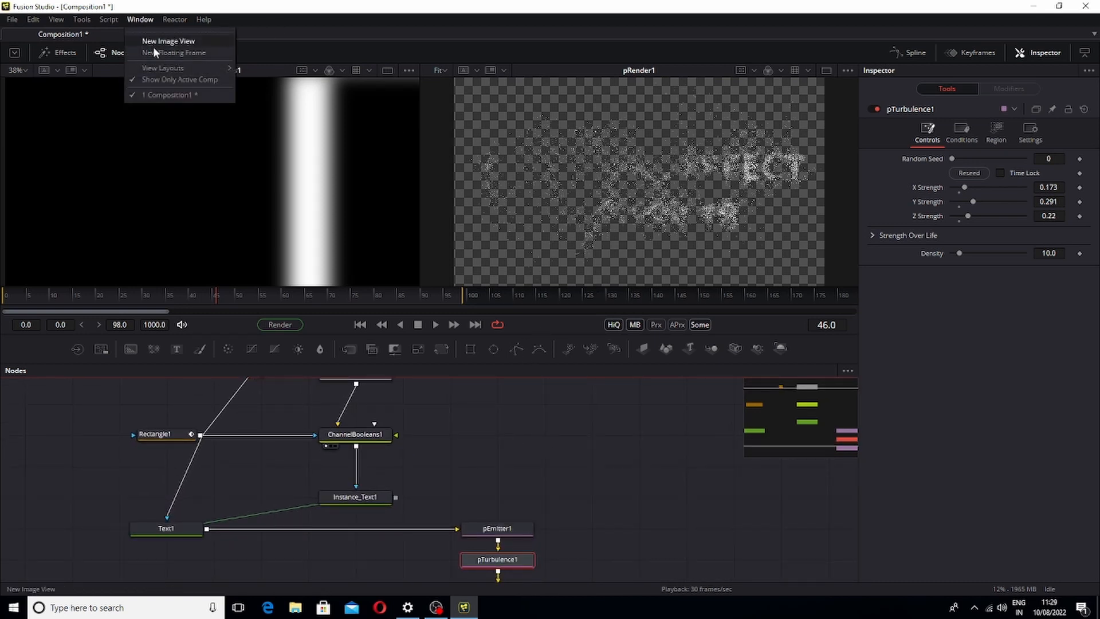
mouse_move(223, 70)
left_click(274, 95)
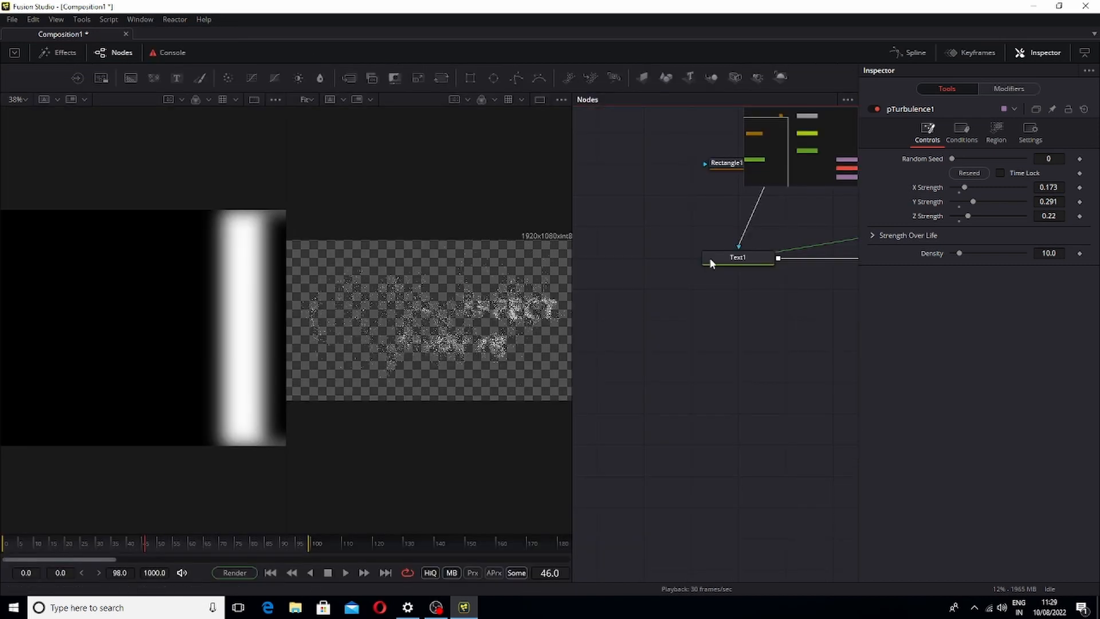
left_click_drag(726, 226, 609, 347)
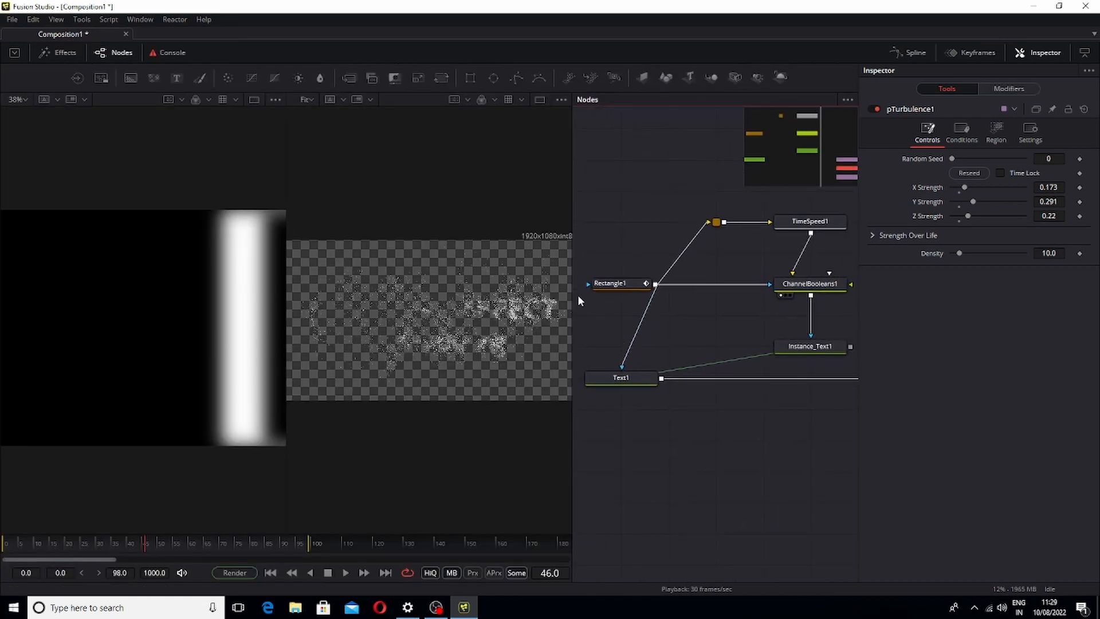
left_click(539, 101)
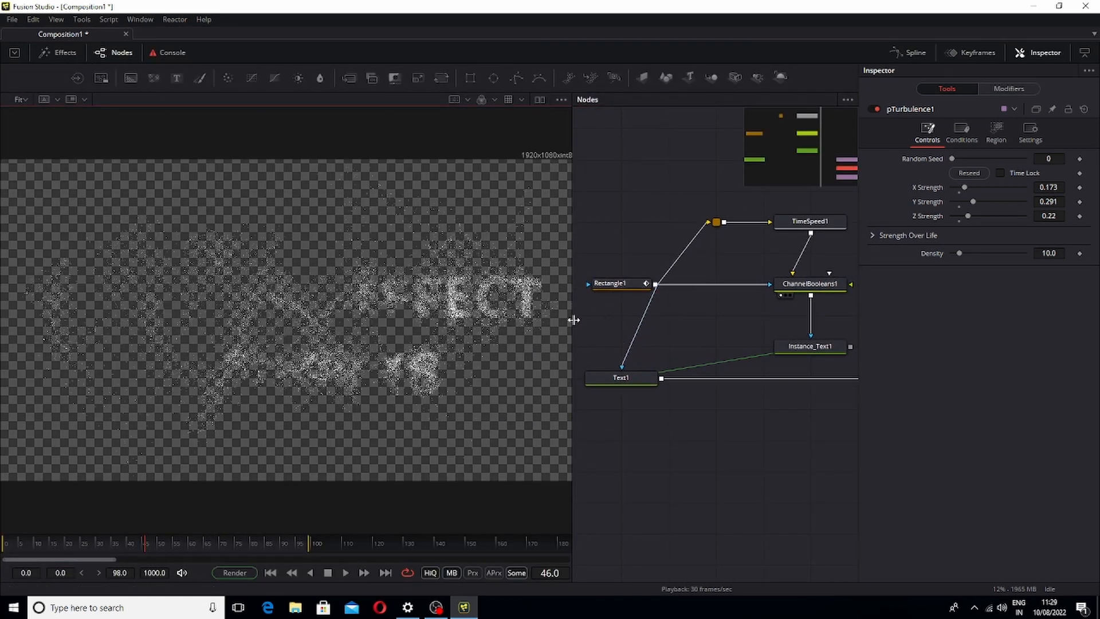
Widen the viewer and rearrange the particle nodes below Instance_Text1
left_click_drag(574, 320, 400, 315)
left_click_drag(800, 326, 772, 482)
left_click_drag(774, 389, 688, 422)
left_click(687, 419)
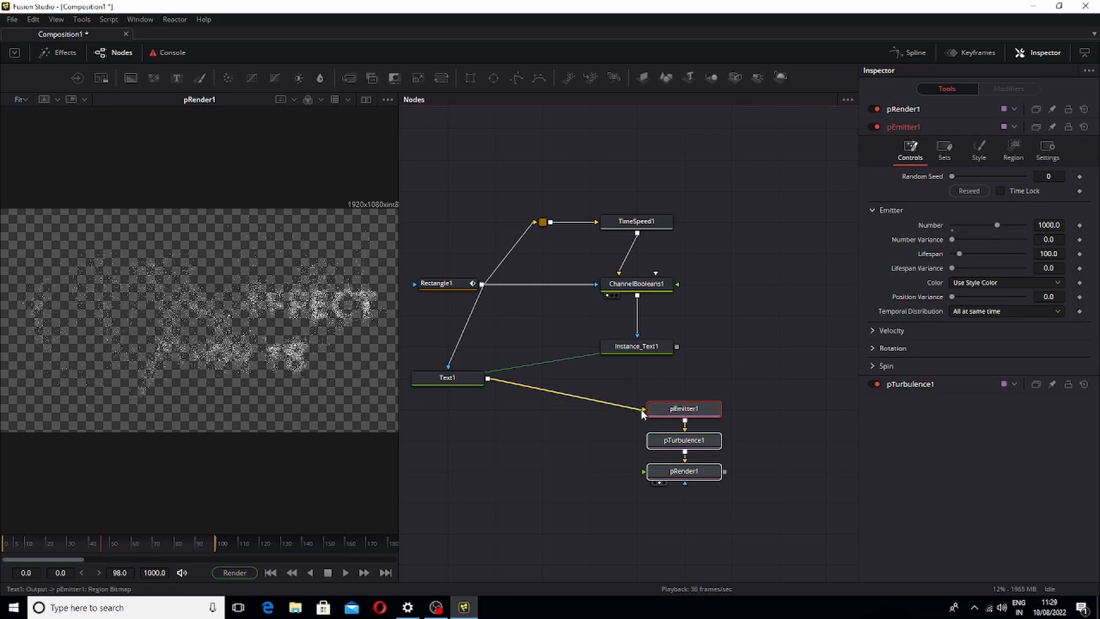
Reconnect pEmitter1's input from Text1 to the output of Instance_Text1
left_click_drag(643, 414, 612, 414)
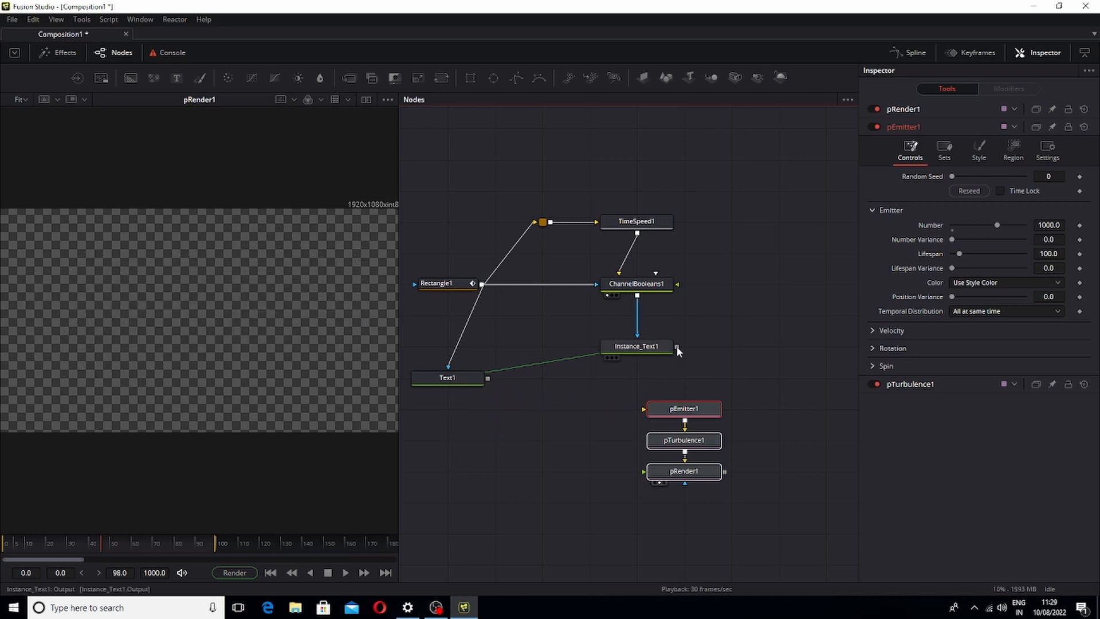
left_click_drag(738, 366, 691, 442)
left_click(734, 360)
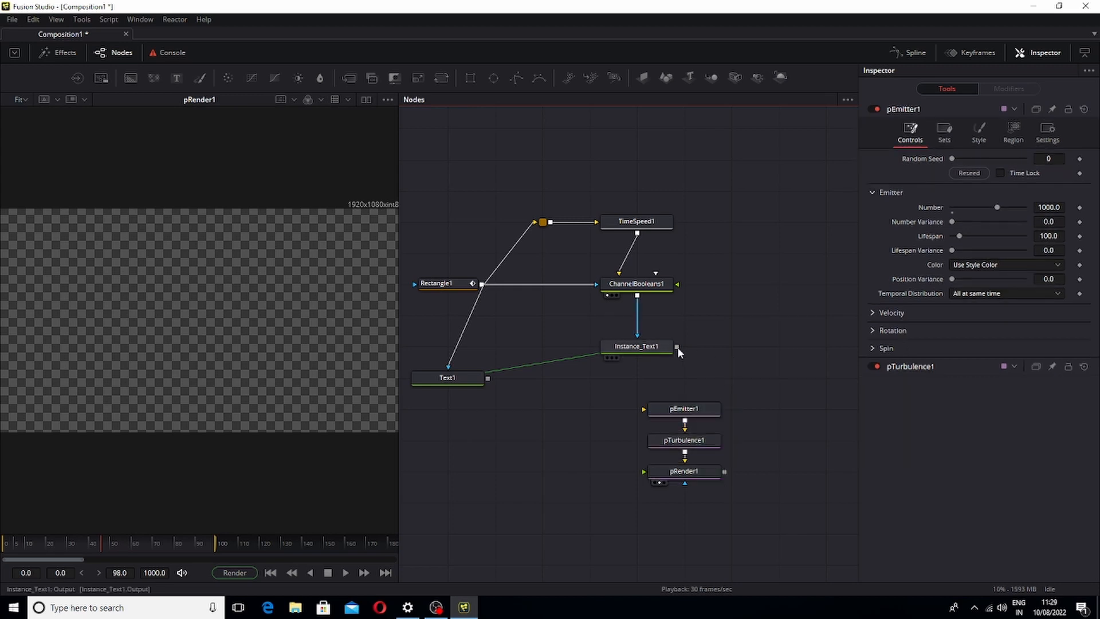
left_click_drag(676, 347, 720, 349)
left_click_drag(665, 401, 656, 408)
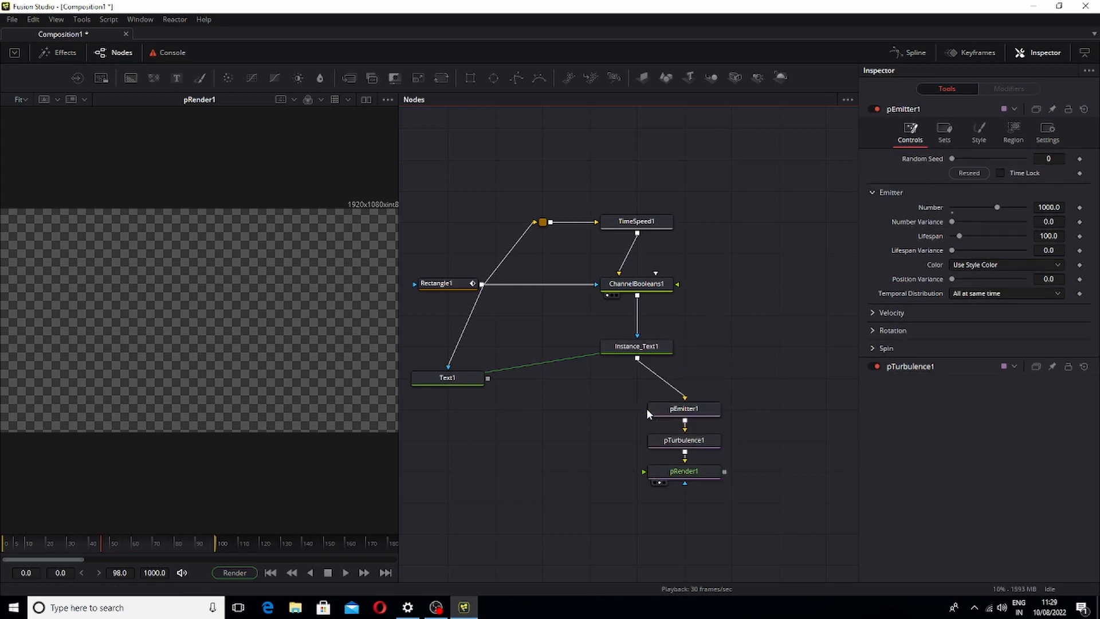
View pRender1 and play back the particles emitted from the masked text
left_click(684, 478)
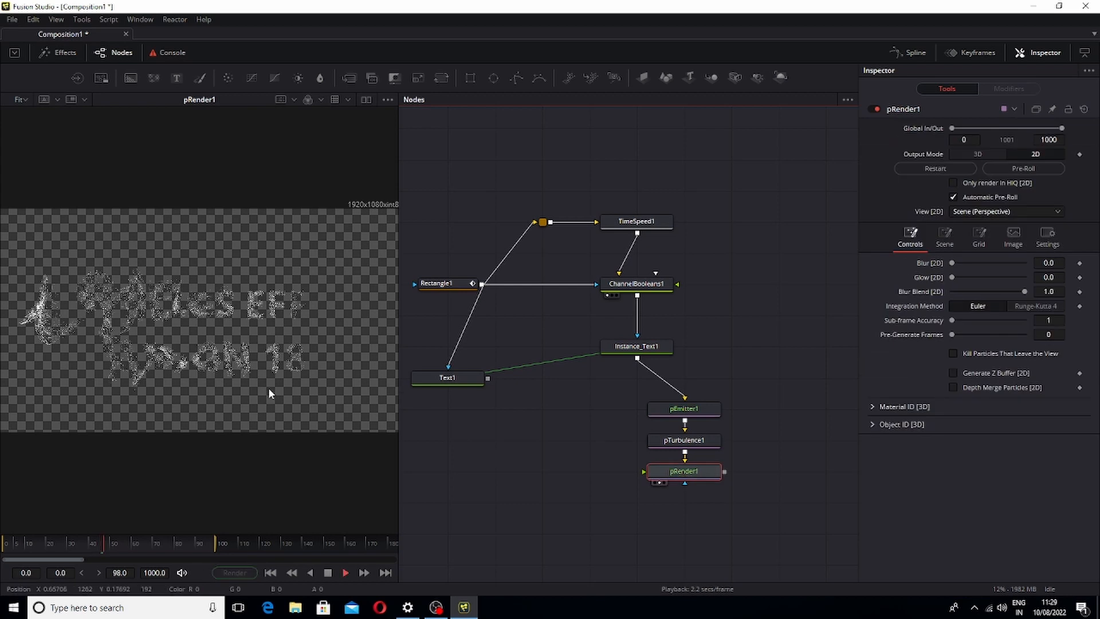
key("space")
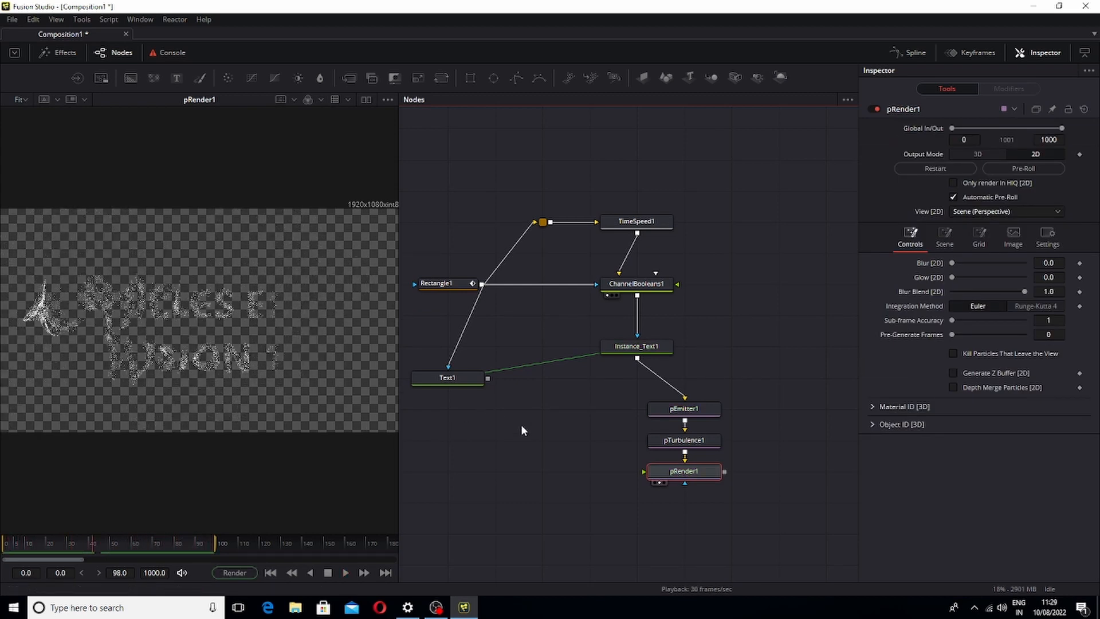
key("space")
Add a Merge node below pRender1
left_click(554, 450)
key("shift+space")
type("PTU")
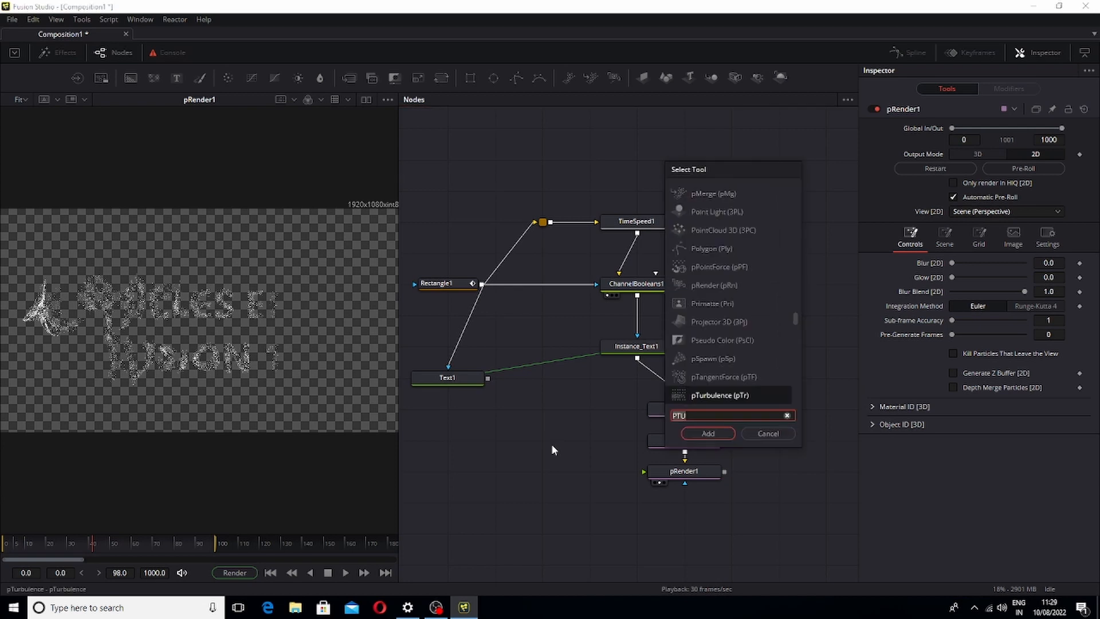
key("BackSpace")
key("BackSpace")
key("BackSpace")
type("MER")
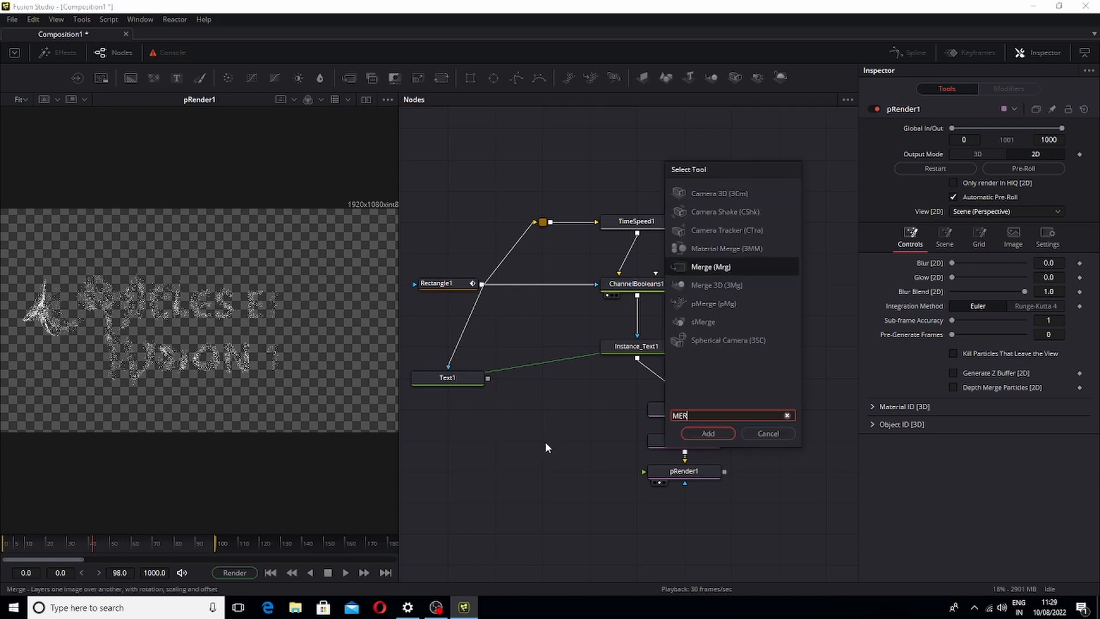
key("Return")
left_click_drag(542, 450, 612, 543)
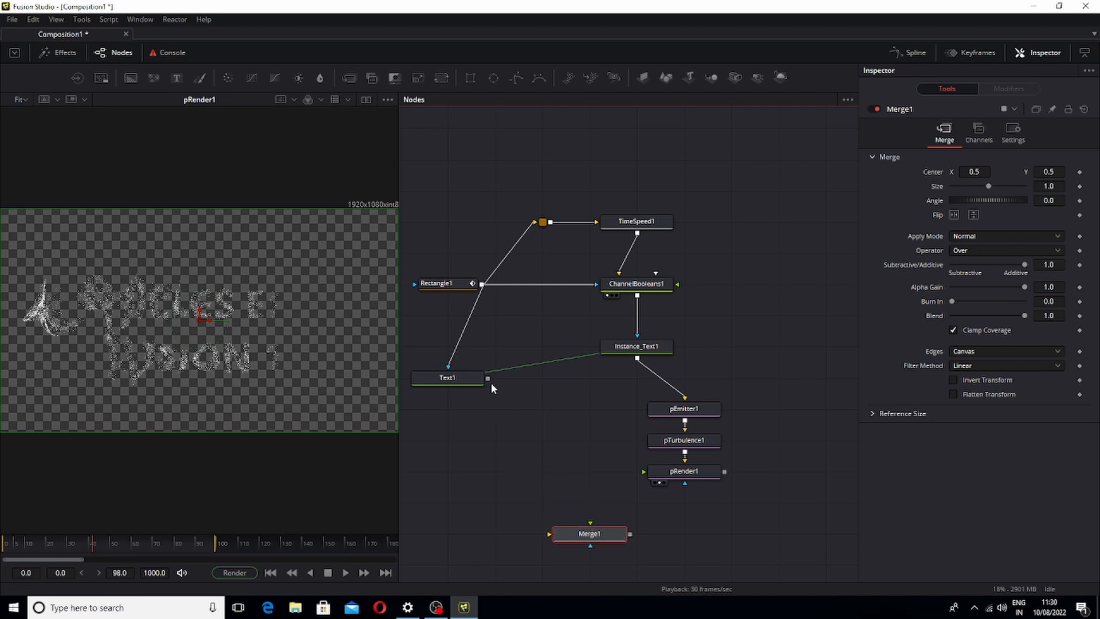
Connect Text1 and pRender1 into Merge1, view Merge1 and play back
left_click_drag(489, 379, 519, 365)
left_click_drag(593, 488, 686, 538)
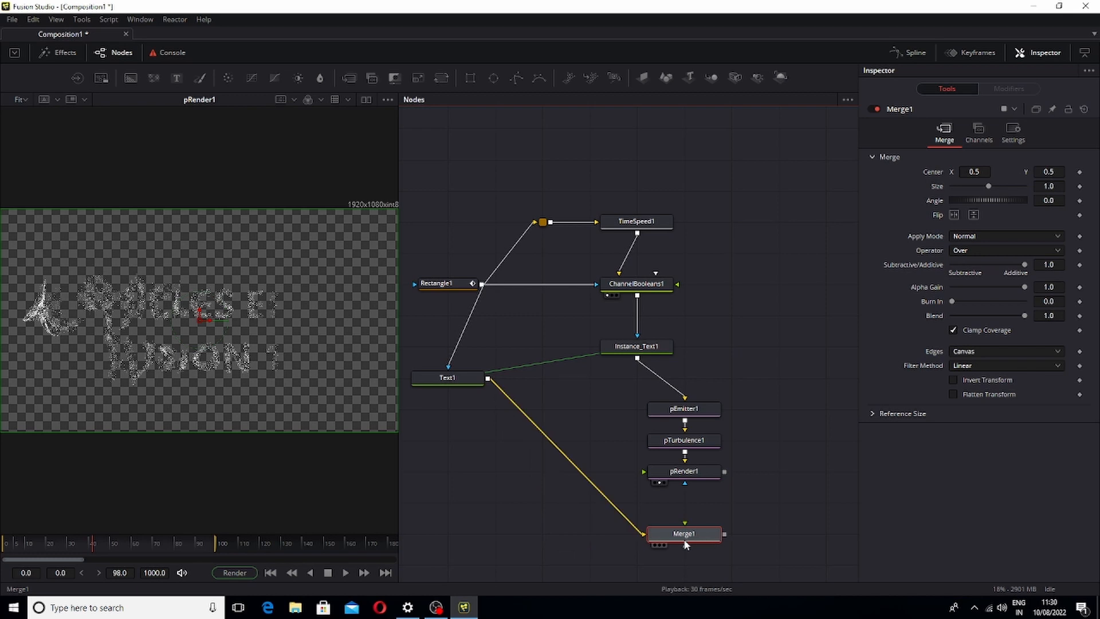
left_click_drag(725, 472, 293, 320)
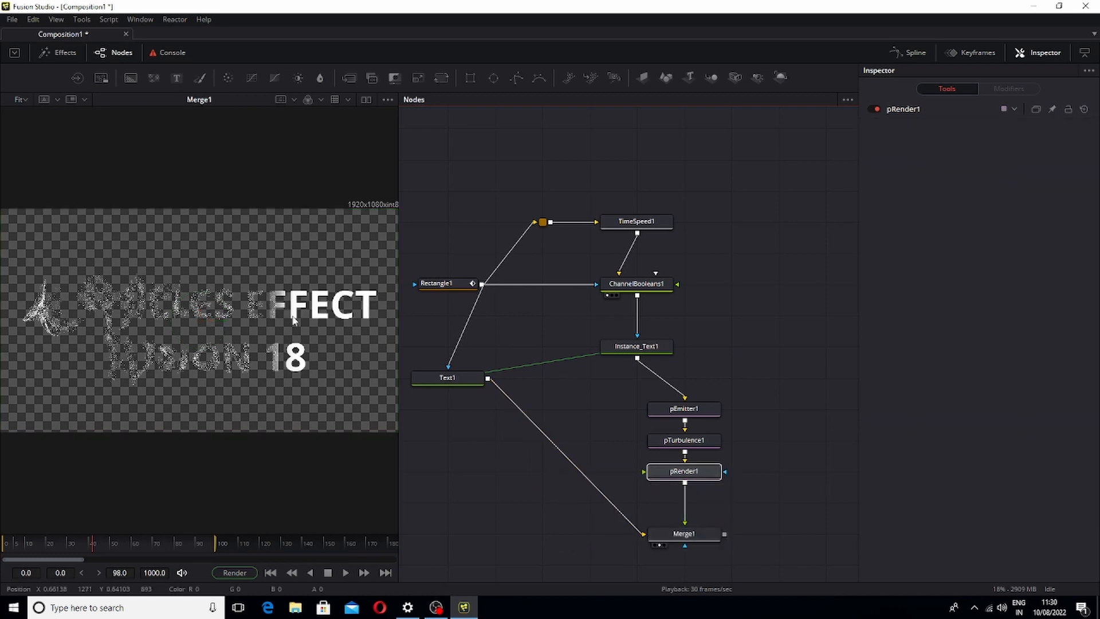
key("space")
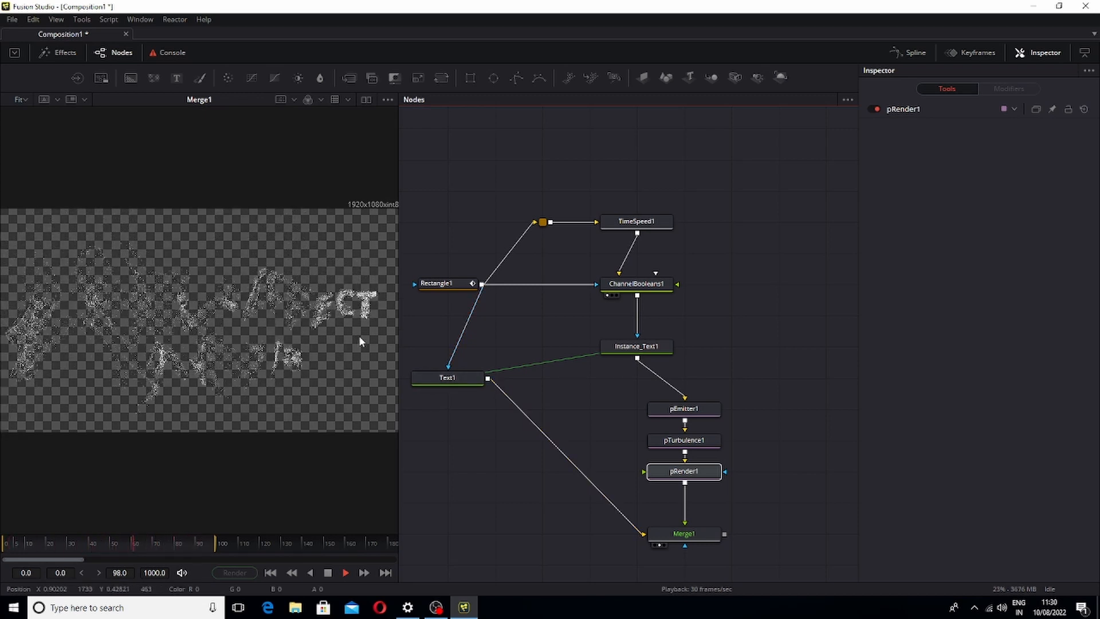
key("space")
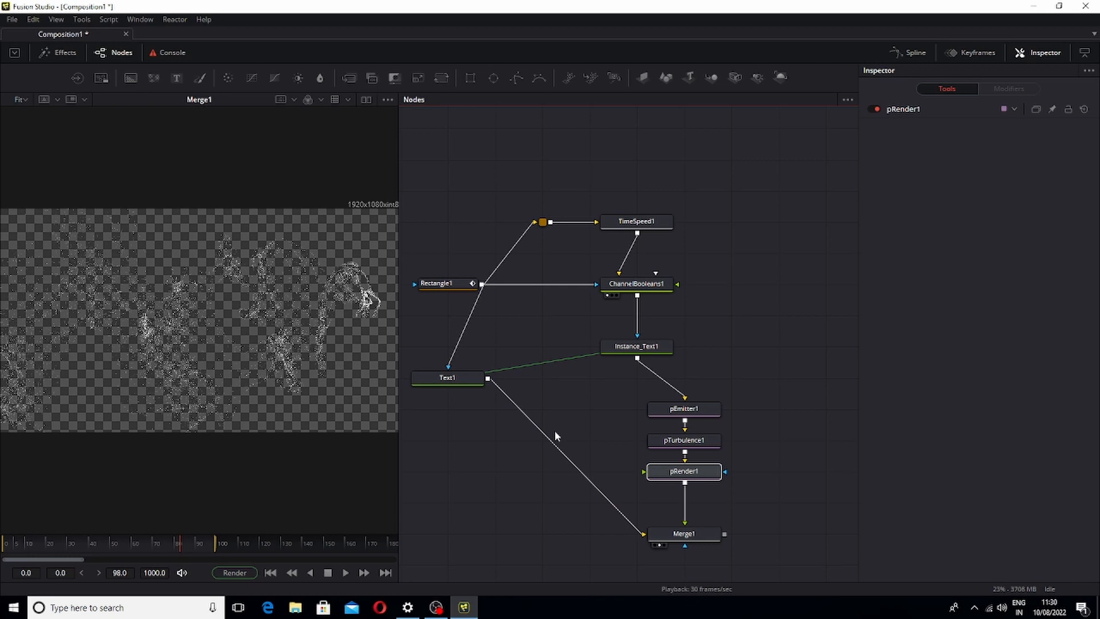
Disconnect both inputs of Merge1
left_click(685, 512)
left_click(633, 522)
key("1")
key("space")
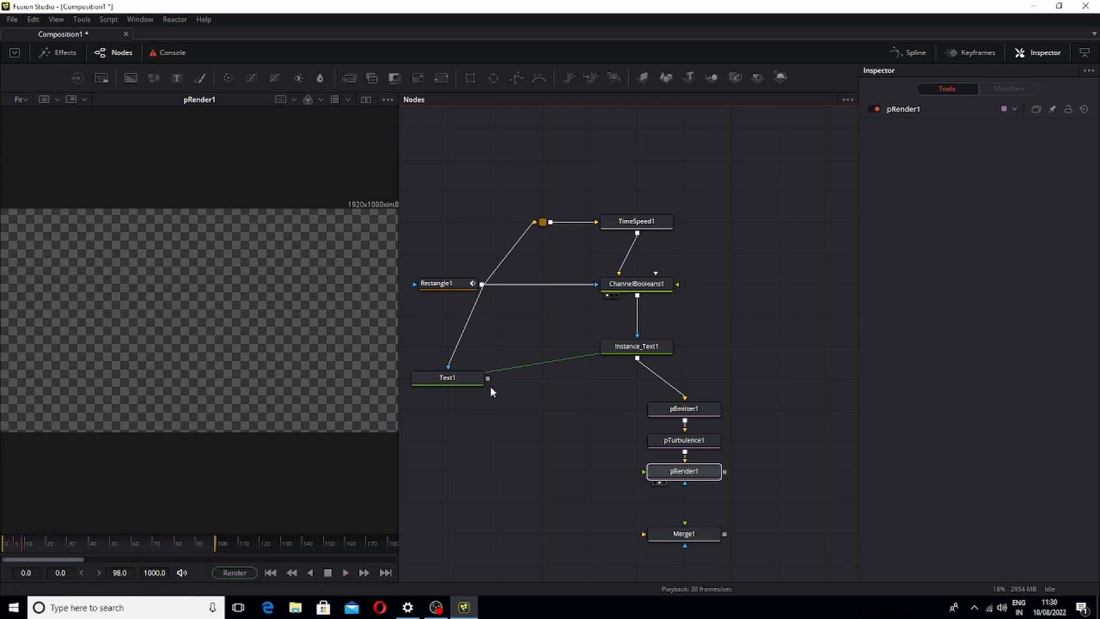
Connect Text1 as Merge1's background and pRender1 as its foreground, view Merge1 and play back
left_click_drag(491, 387, 644, 535)
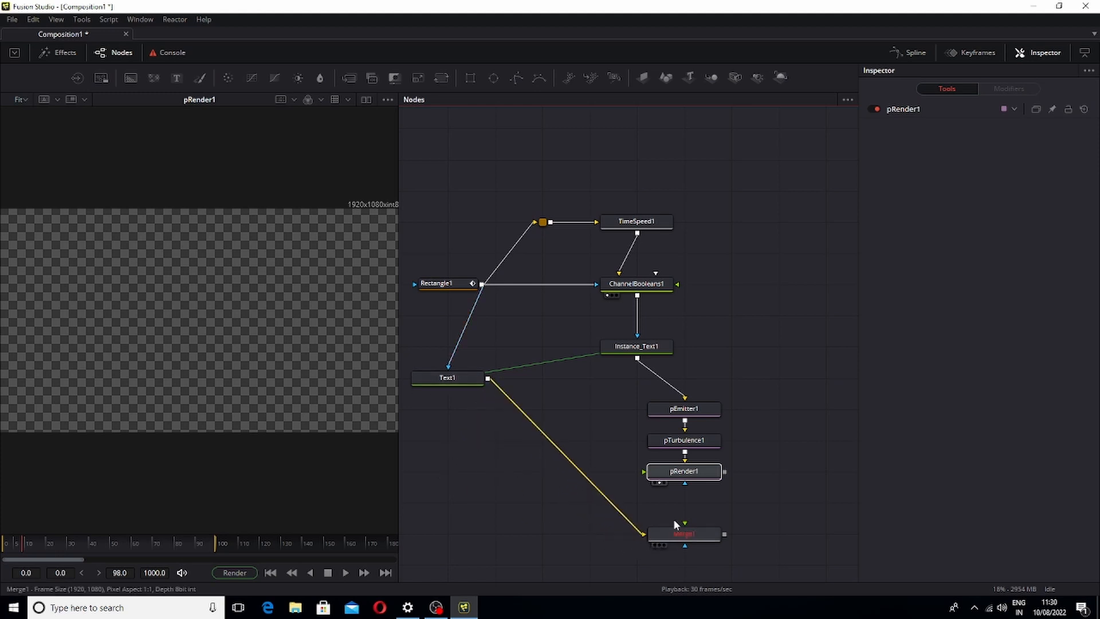
left_click_drag(726, 475, 737, 461)
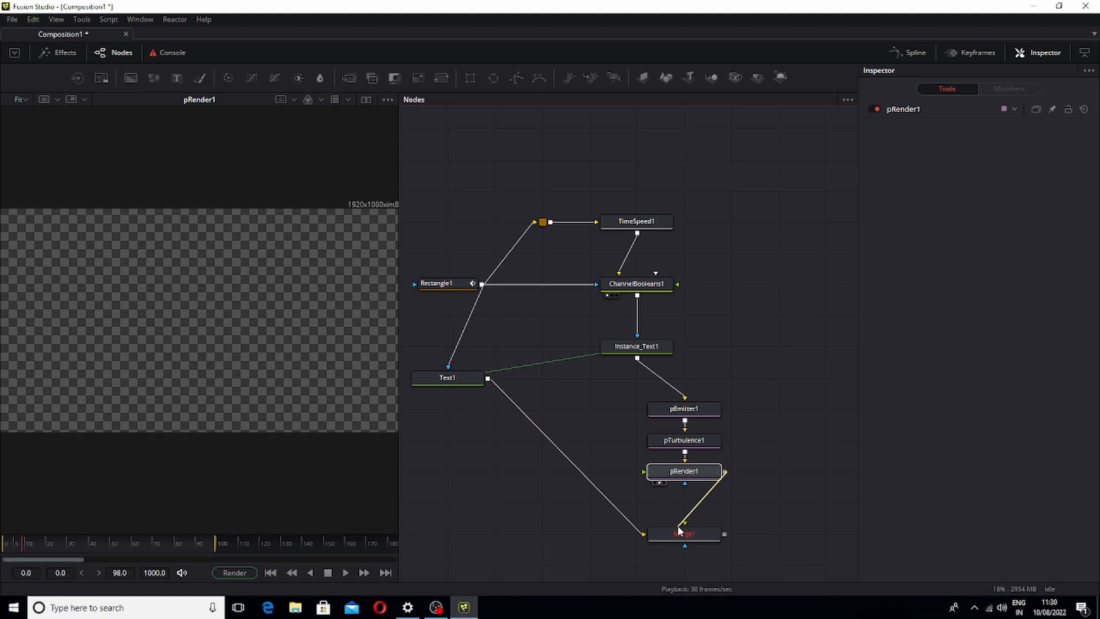
left_click_drag(679, 531, 251, 348)
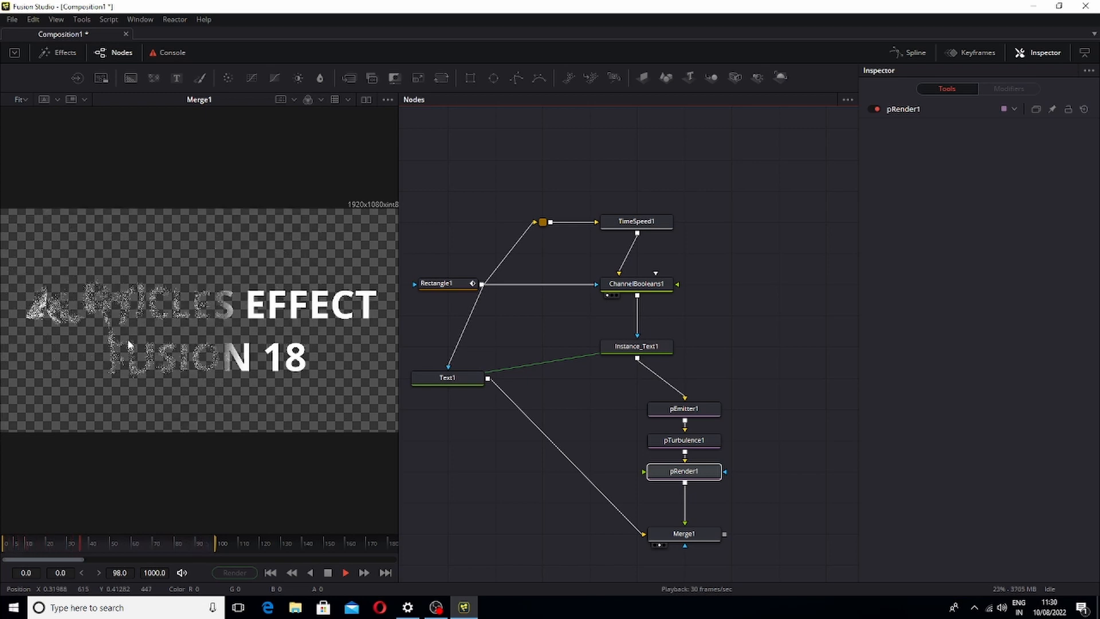
key("space")
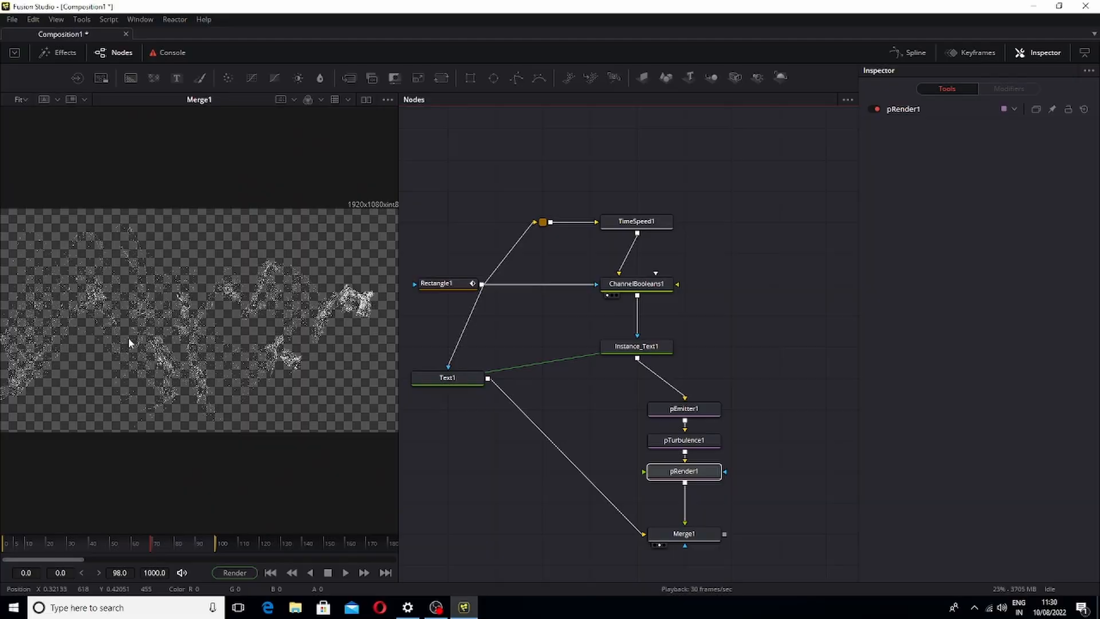
scroll(128, 339, "down", 3)
scroll(552, 428, "down", 3)
scroll(237, 248, "up", 1)
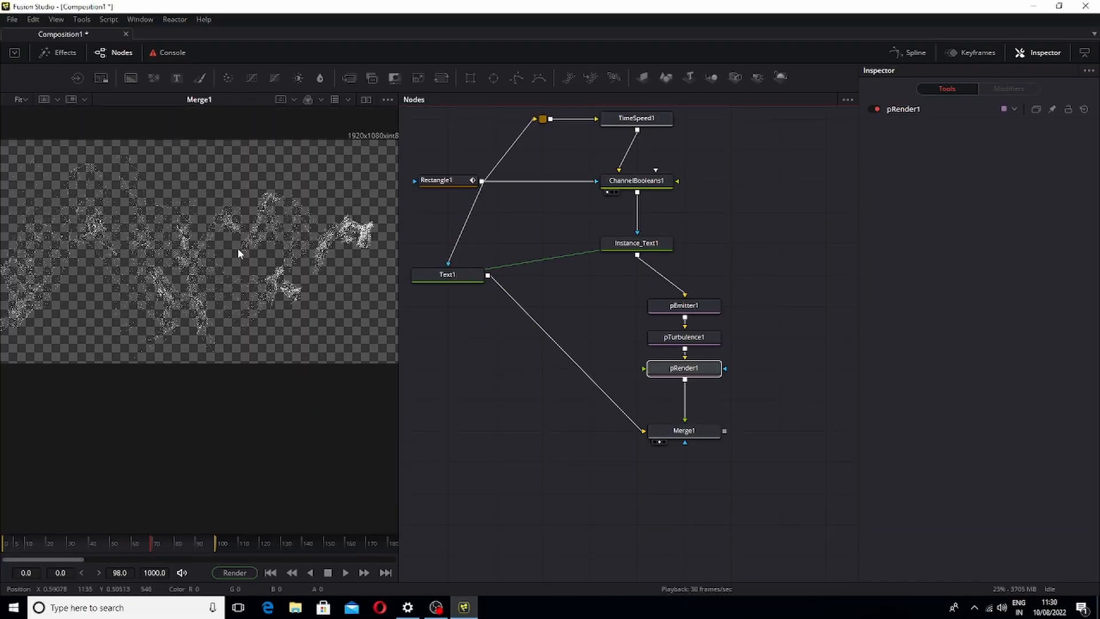
left_click_drag(243, 274, 216, 350)
scroll(287, 129, "down", 1)
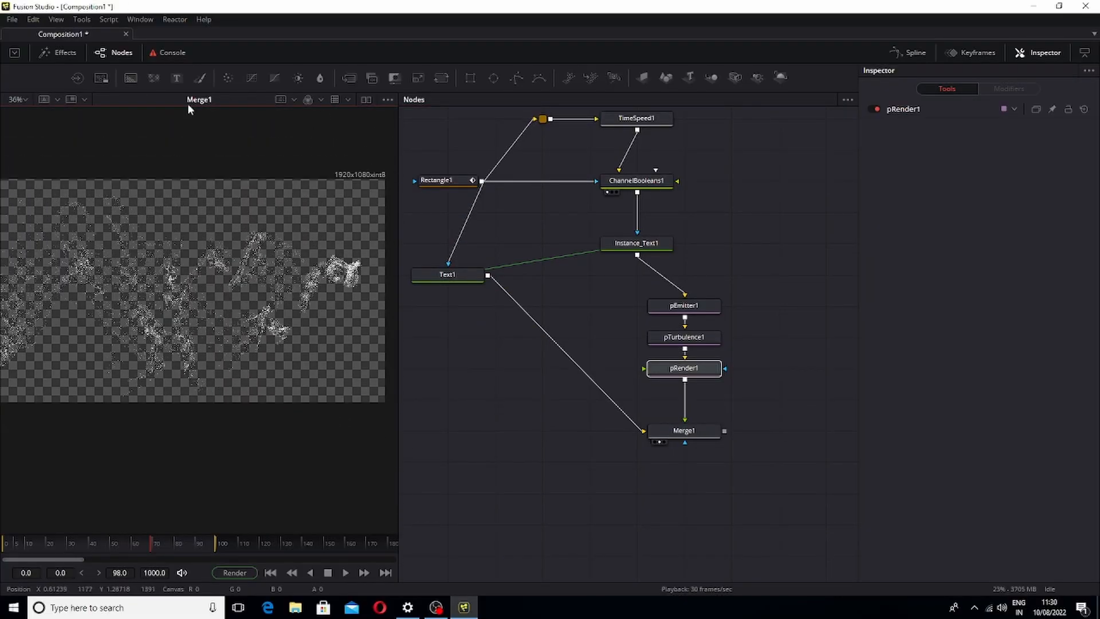
left_click(25, 101)
left_click(21, 117)
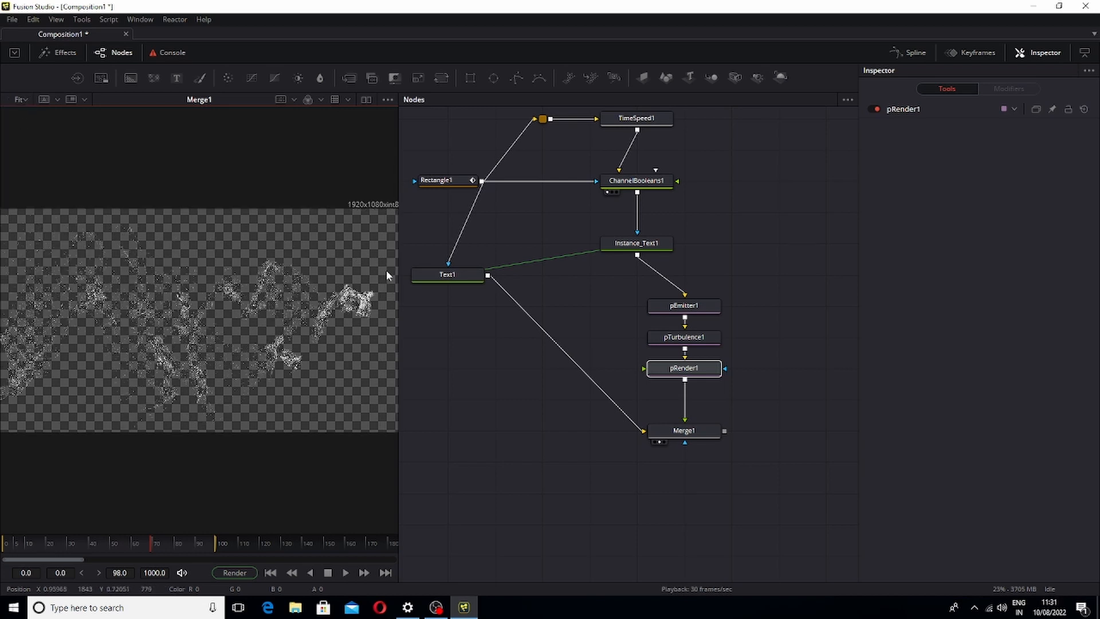
Rearrange the node graph so pEmitter1, pTurbulence1, pRender1 and Merge1 line up neatly beneath Instance_Text1
left_click_drag(395, 276, 457, 286)
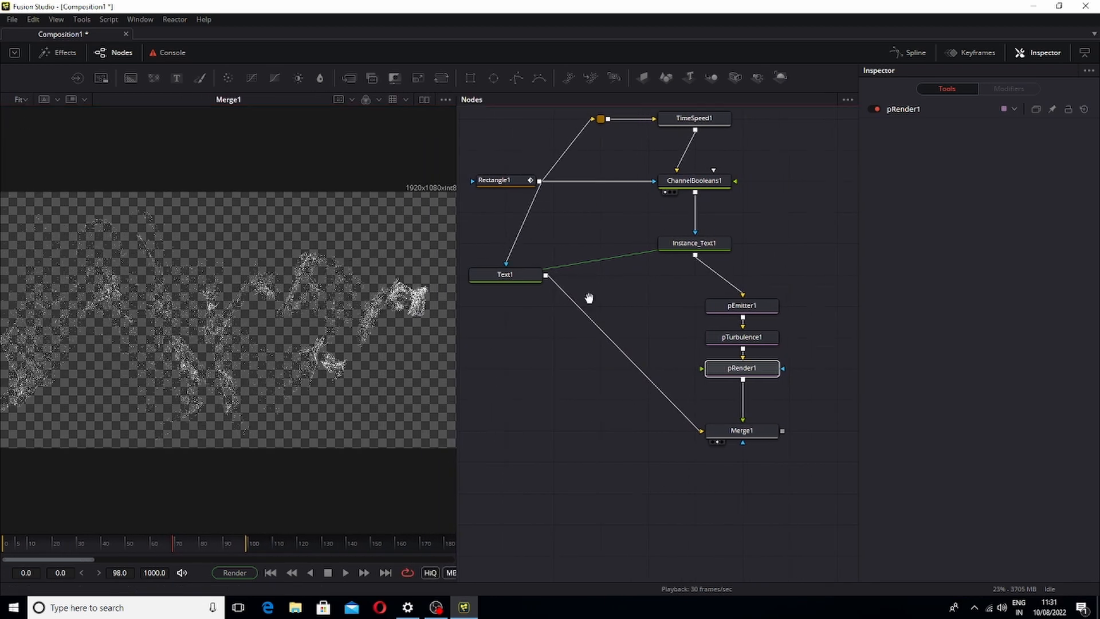
left_click_drag(590, 298, 590, 358)
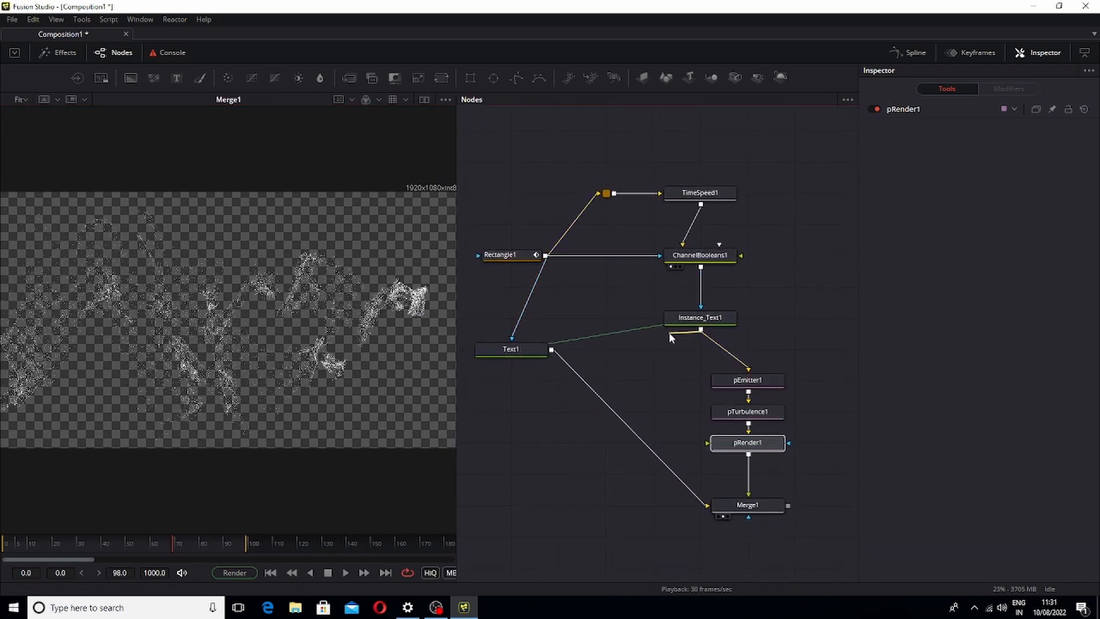
left_click_drag(703, 317, 703, 348)
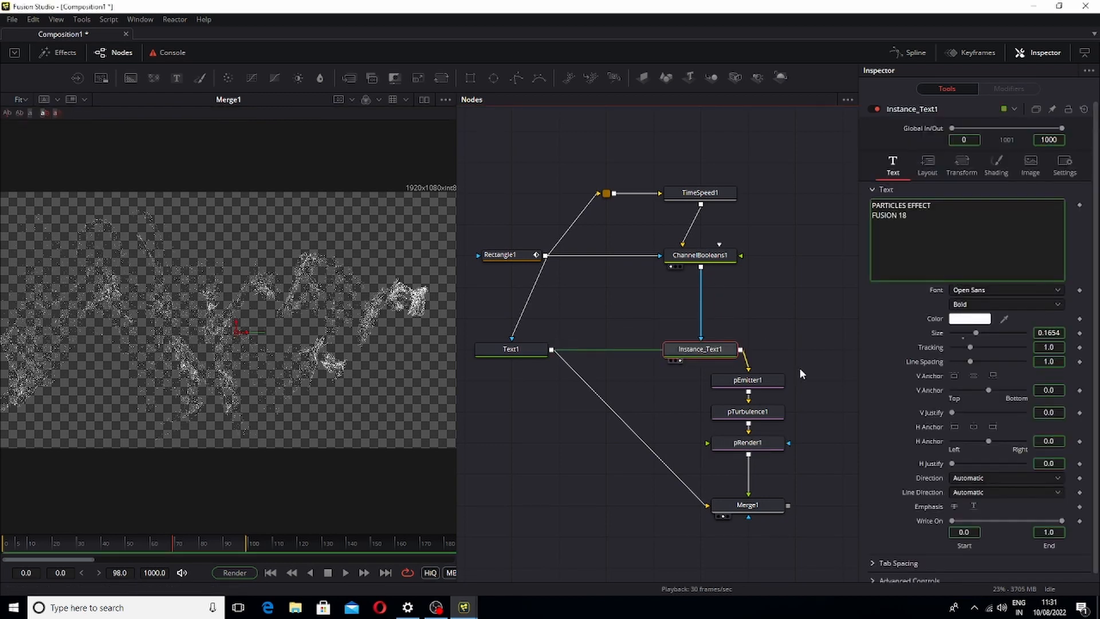
left_click_drag(801, 371, 535, 516)
left_click(672, 475, "alt")
left_click_drag(825, 360, 733, 447)
left_click_drag(651, 376, 755, 450)
left_click_drag(750, 450, 701, 455)
left_click_drag(724, 501, 686, 513)
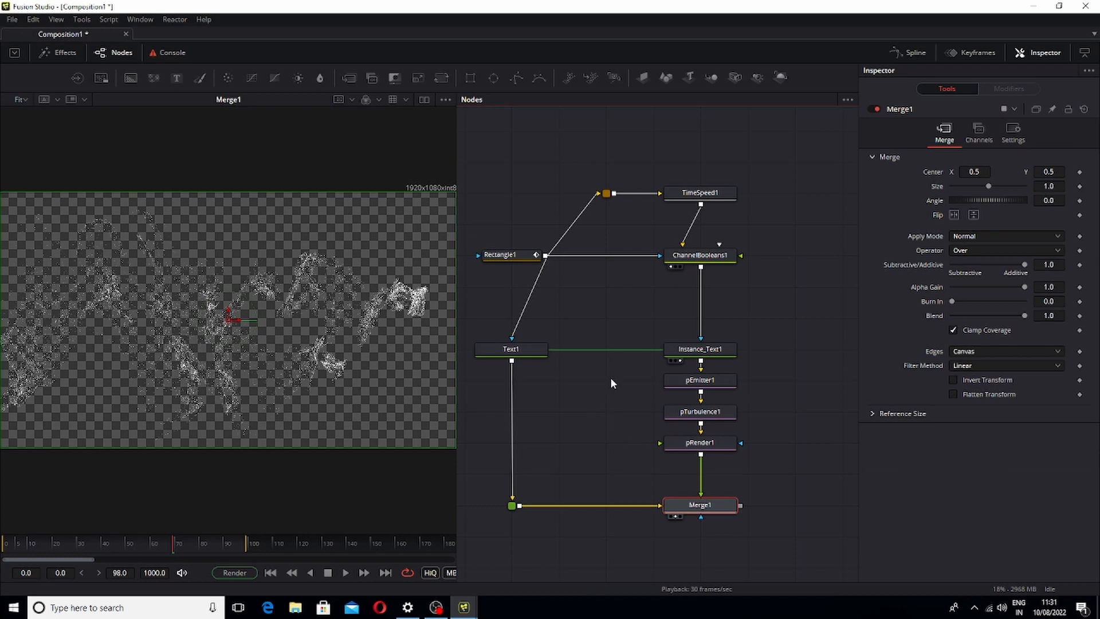
Set pEmitter1's Velocity to 0.165 from the start frame and play back the particles
left_click(710, 382)
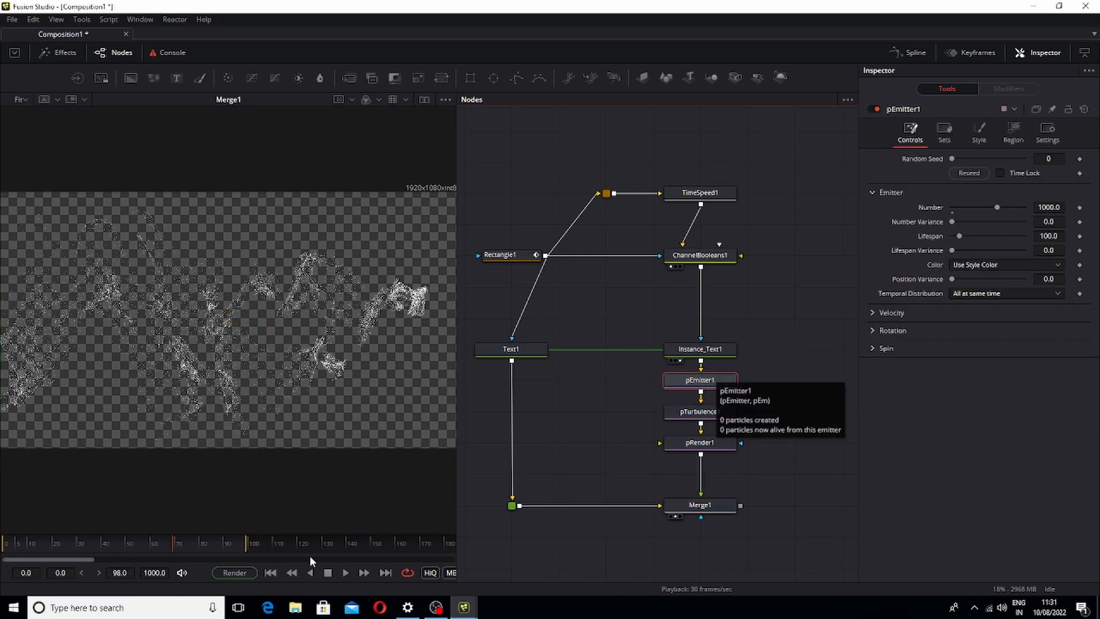
left_click_drag(164, 548, 33, 567)
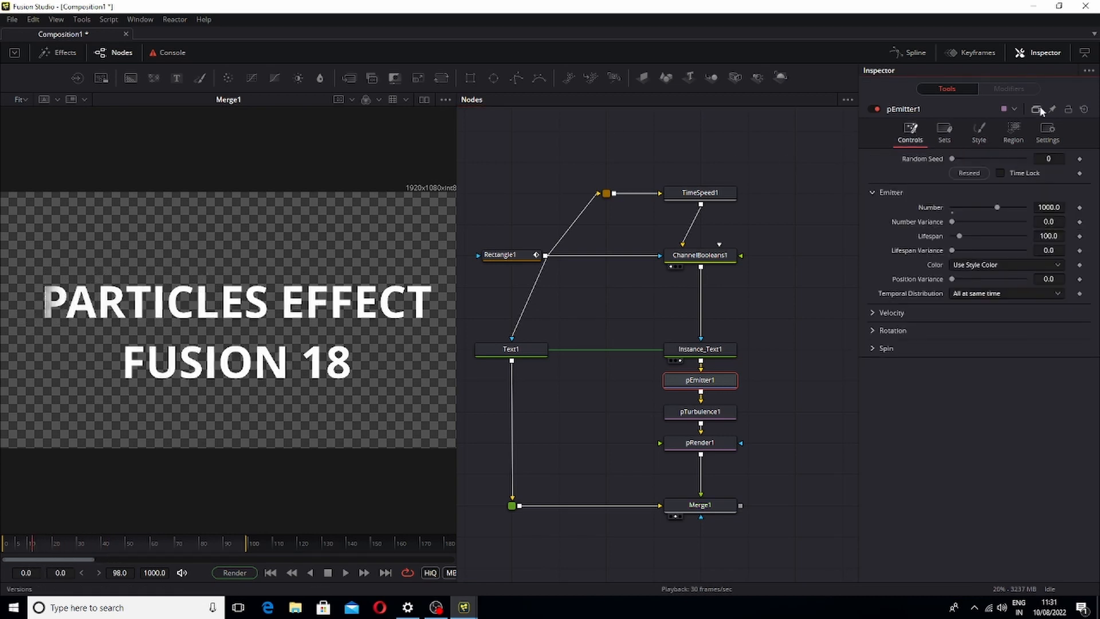
left_click(872, 313)
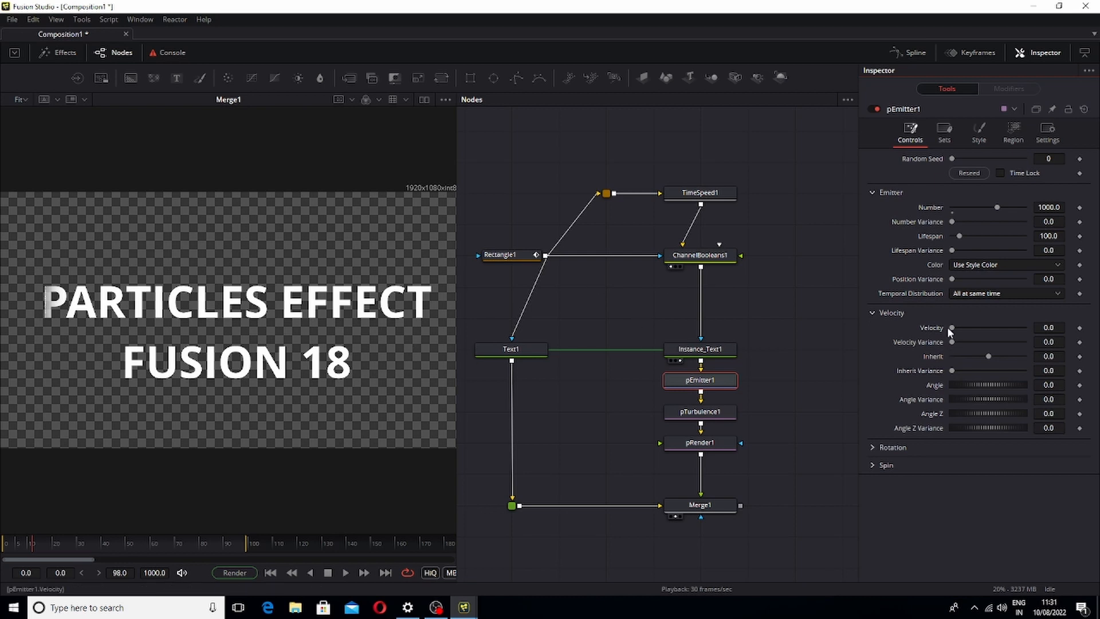
key("space")
key("space")
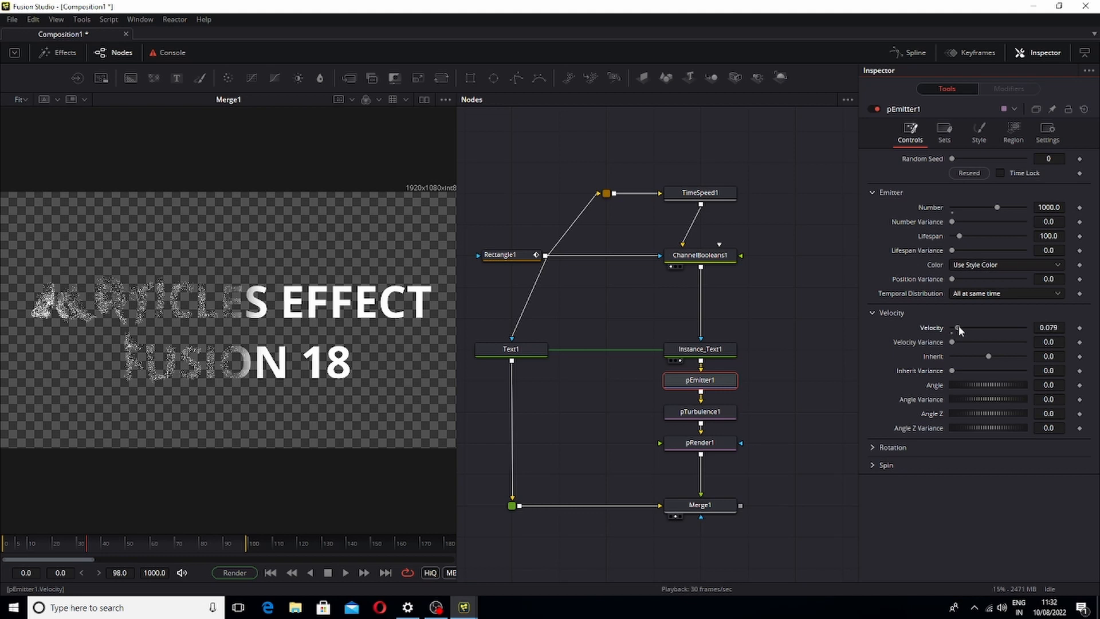
left_click_drag(960, 331, 966, 331)
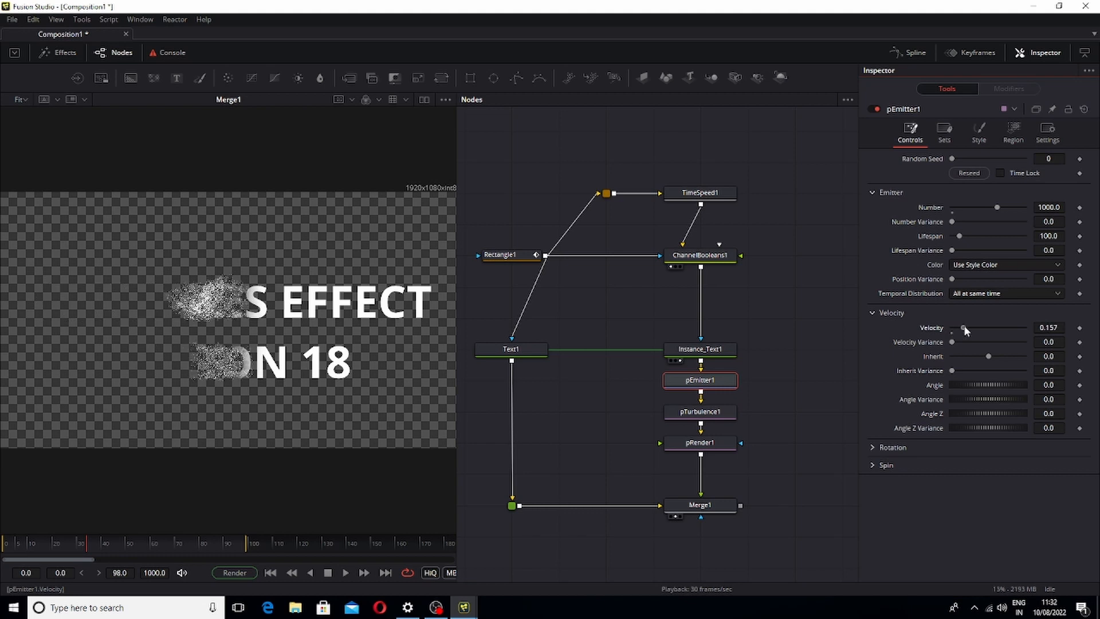
left_click_drag(965, 330, 967, 328)
key("space")
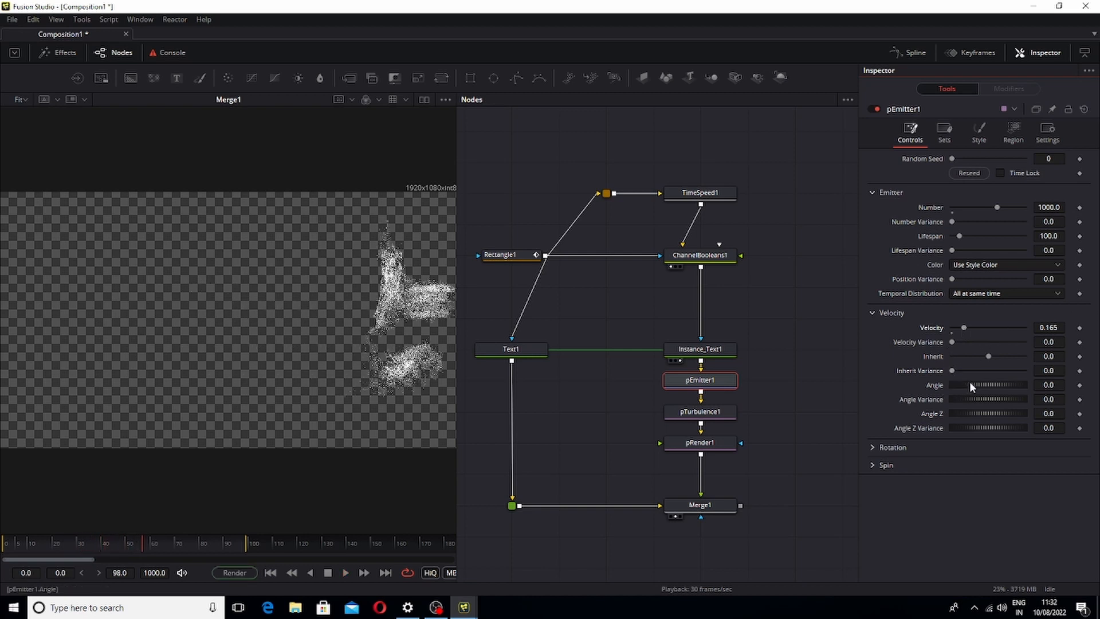
Set the emitter's velocity Angle to 26.1 and Velocity Variance to 0.055, then play back
left_click_drag(143, 553, 127, 552)
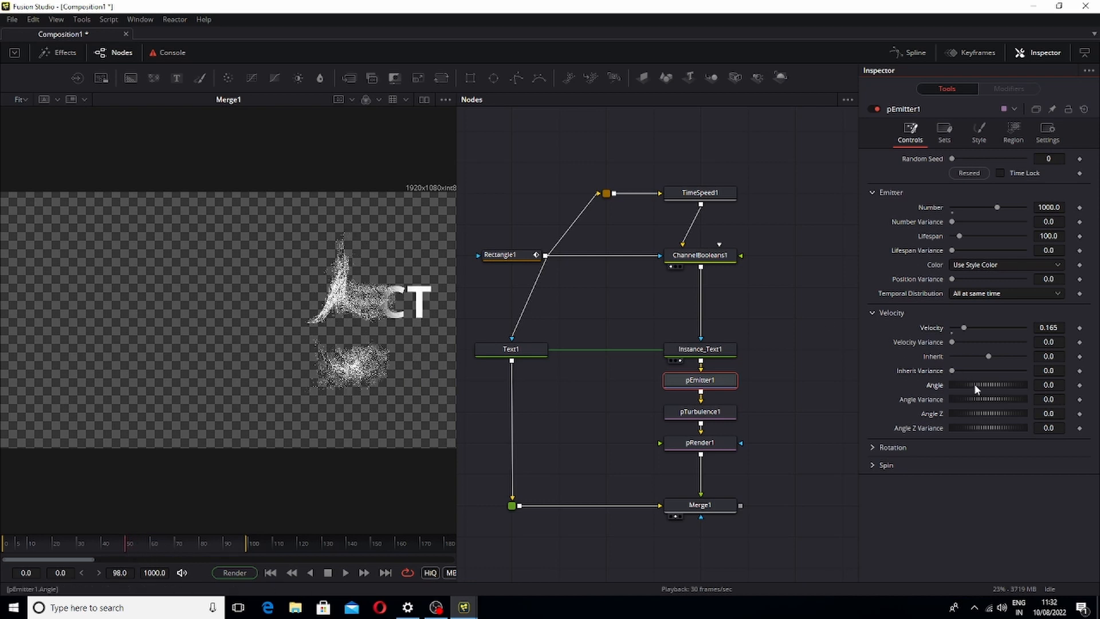
left_click_drag(975, 383, 981, 383)
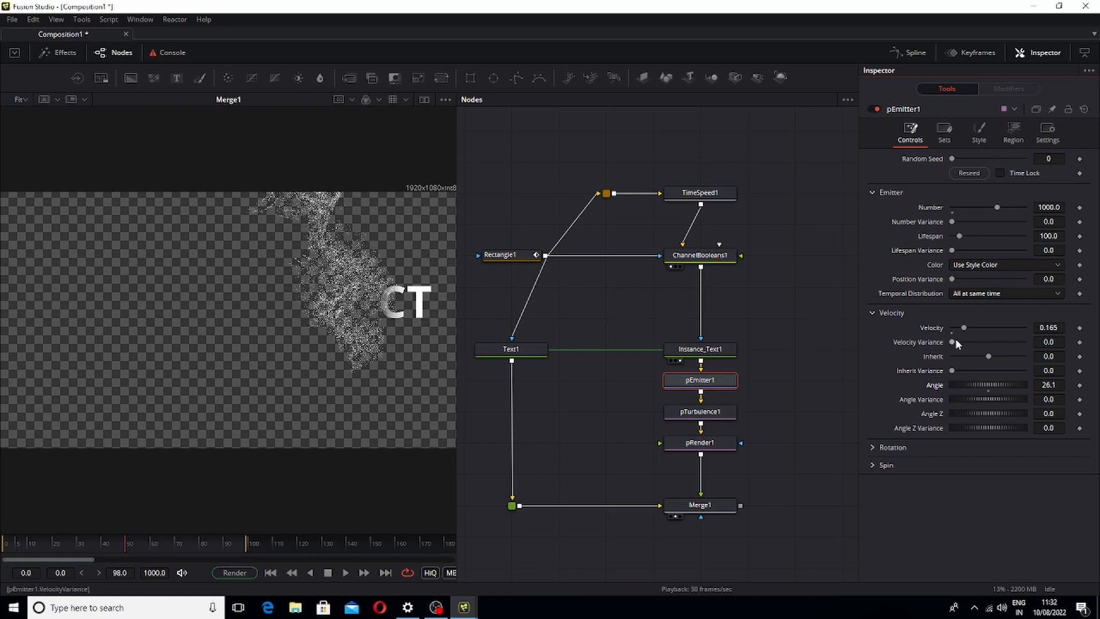
left_click_drag(954, 342, 958, 347)
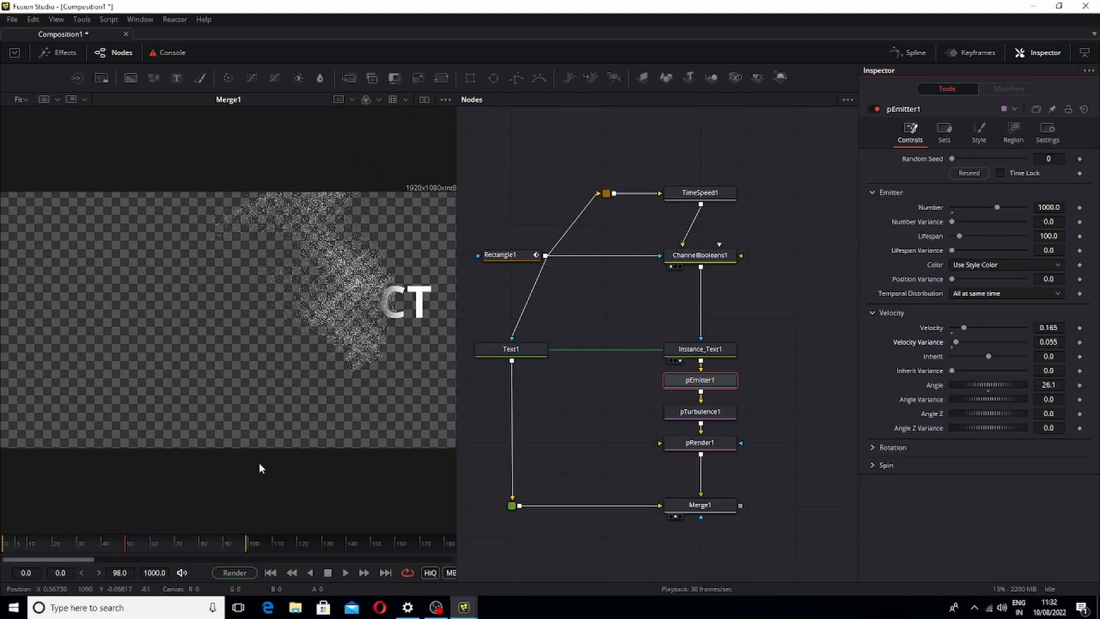
key("space")
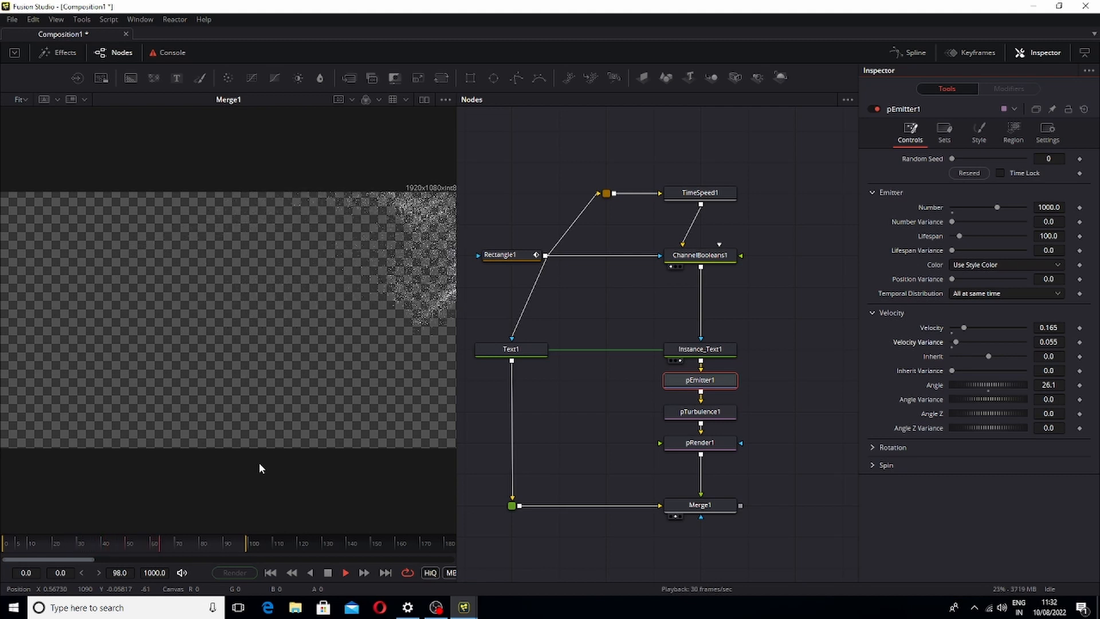
key("space")
Play back the particle animation from the start to review the effect
scroll(539, 369, "down", 1)
scroll(431, 425, "up", 1)
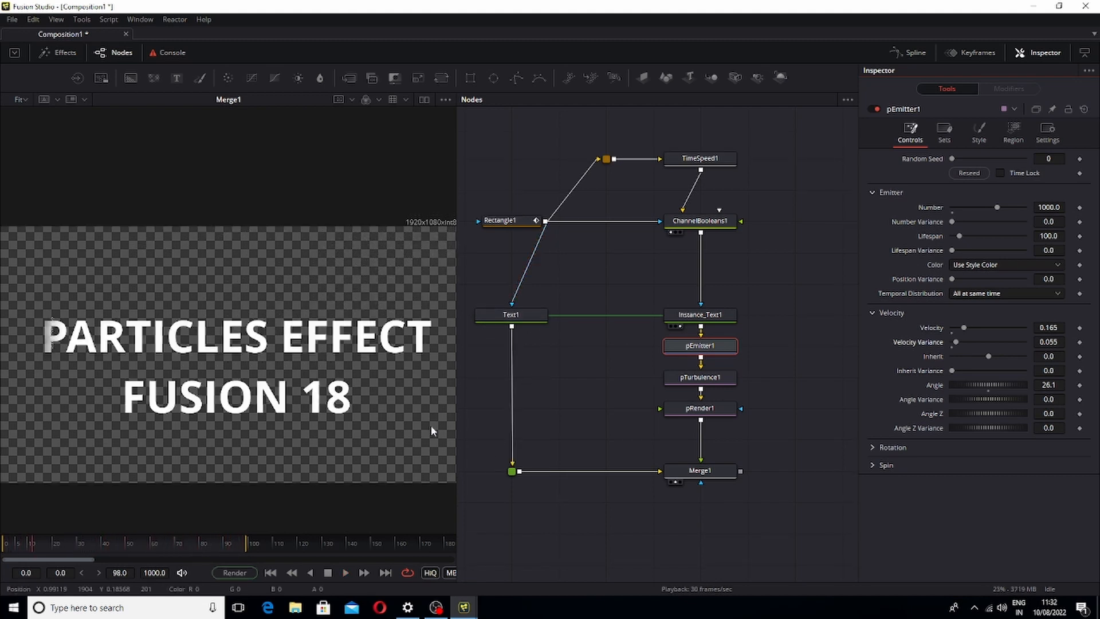
scroll(531, 376, "down", 3)
left_click_drag(530, 373, 546, 374)
scroll(573, 459, "down", 2)
left_click_drag(592, 241, 583, 415)
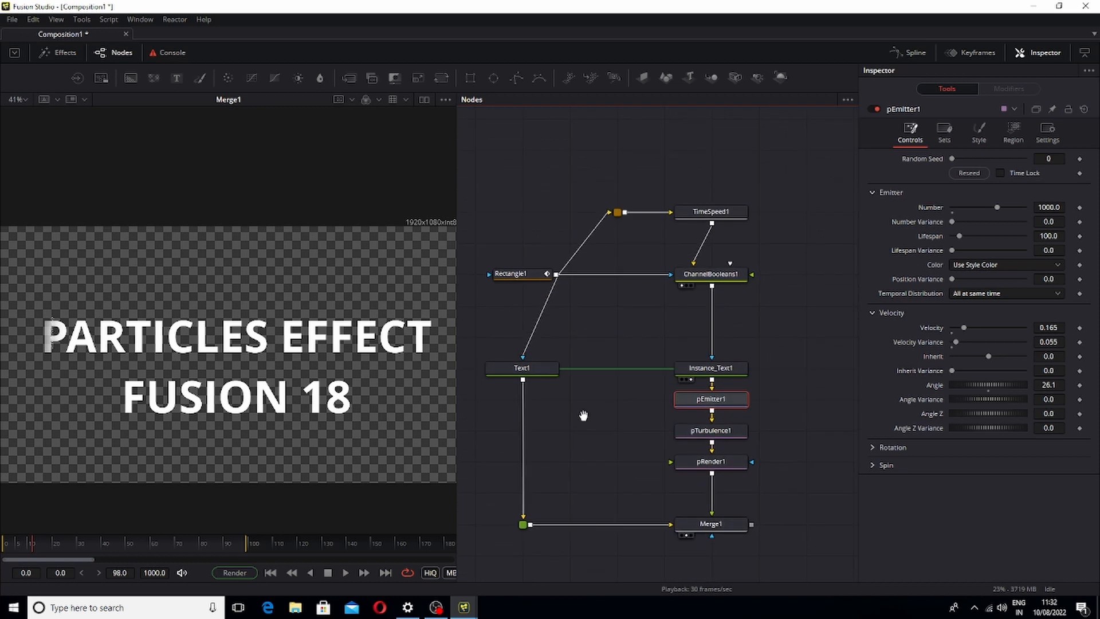
left_click(703, 404)
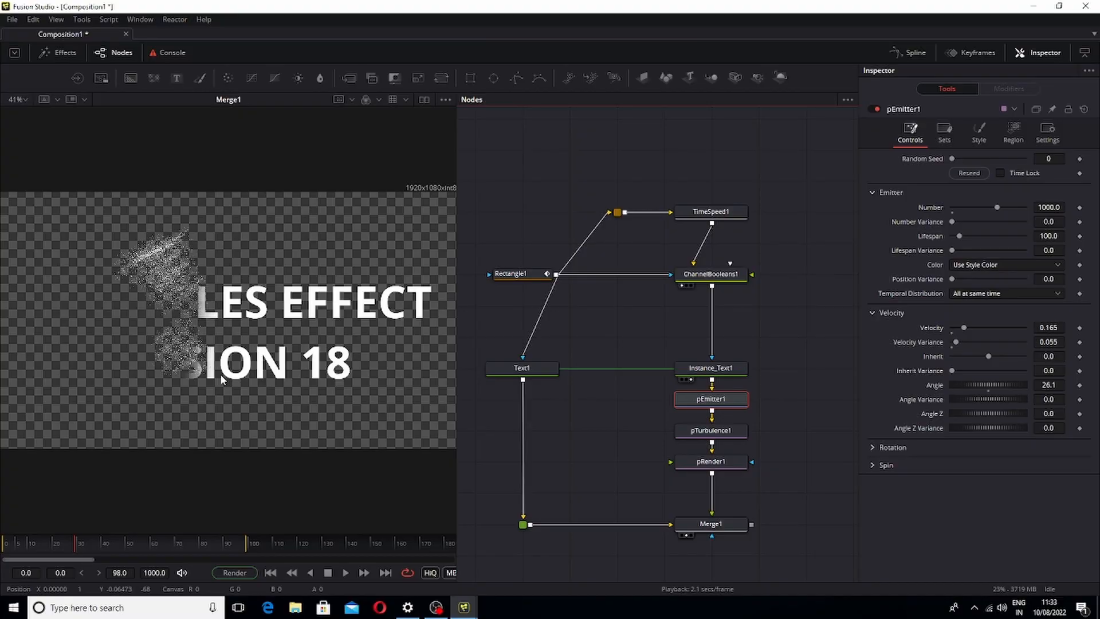
scroll(548, 355, "up", 2)
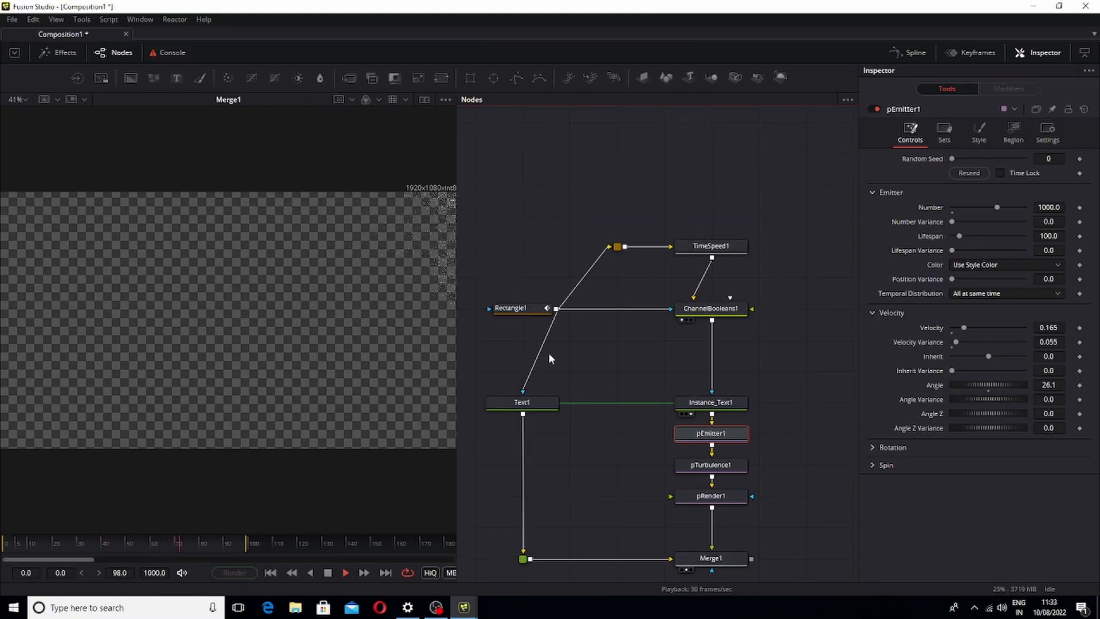
key("space")
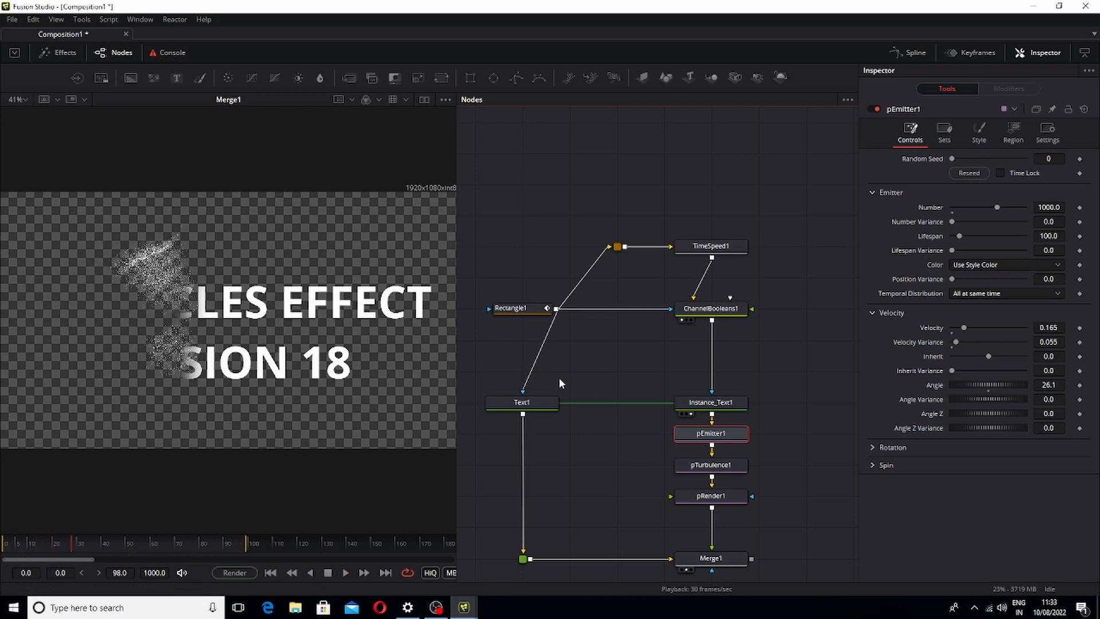
Change Text1's colour to bright green (#00ff00) and play back the result
left_click(534, 408)
left_click(967, 318)
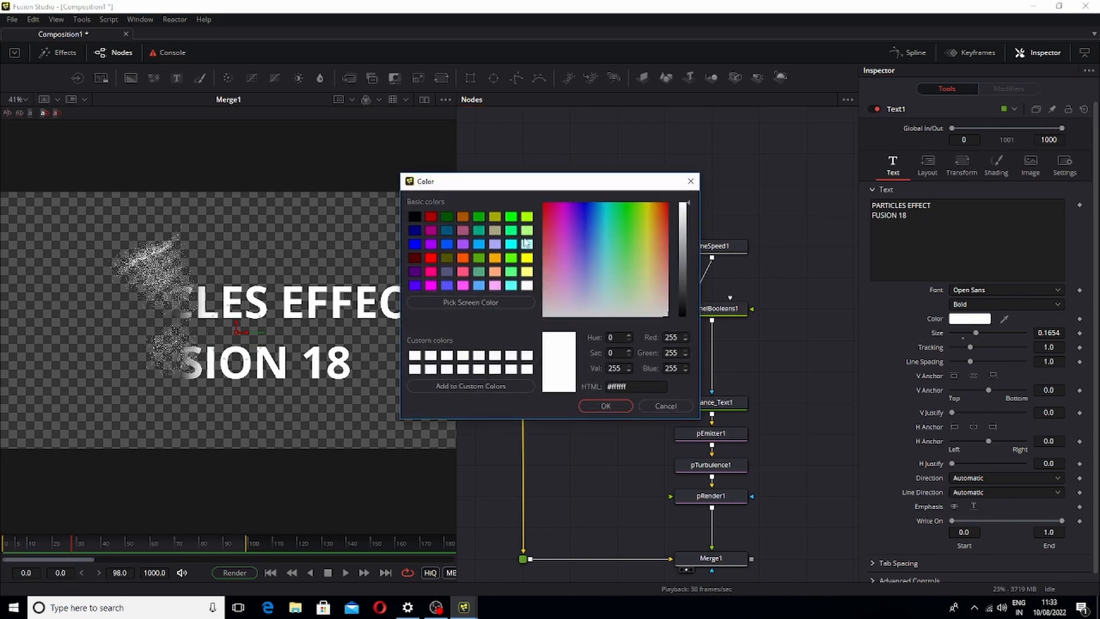
left_click(511, 218)
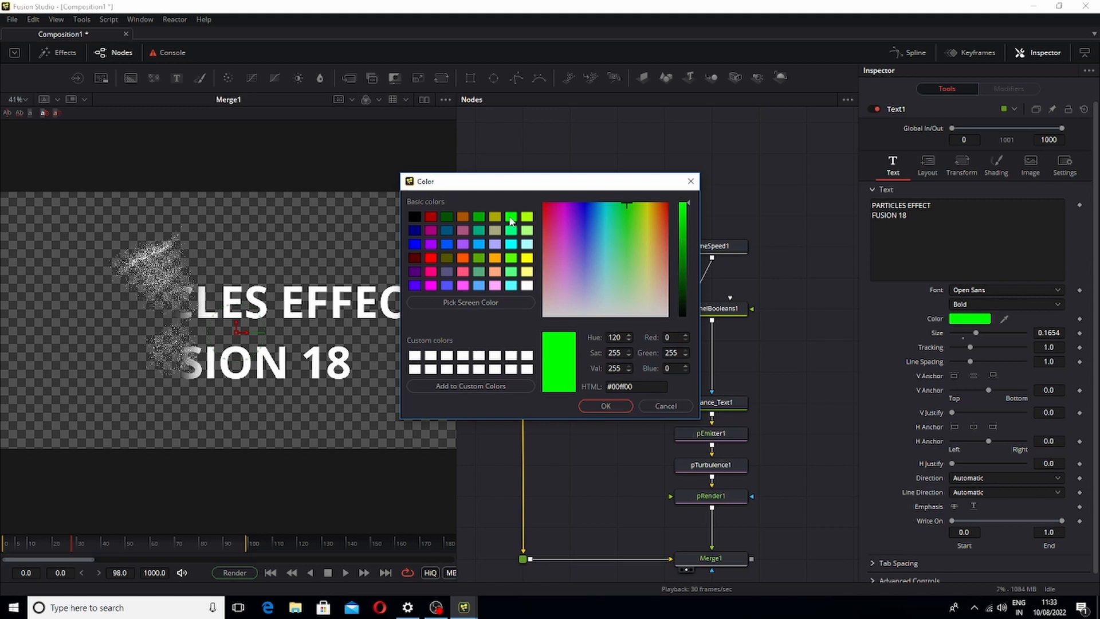
left_click(606, 406)
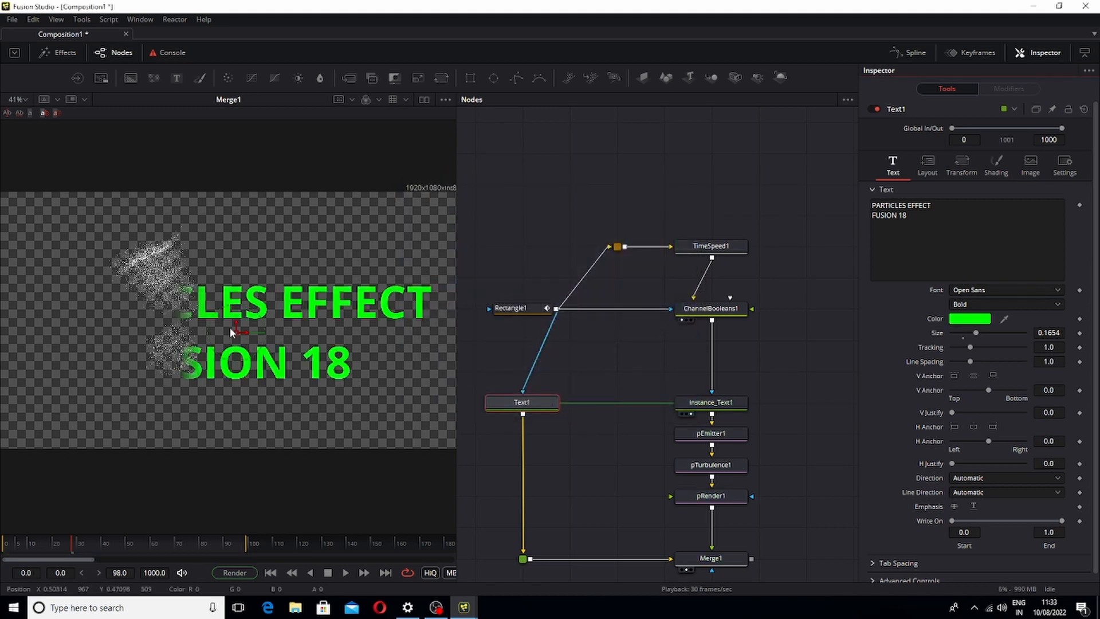
key("space")
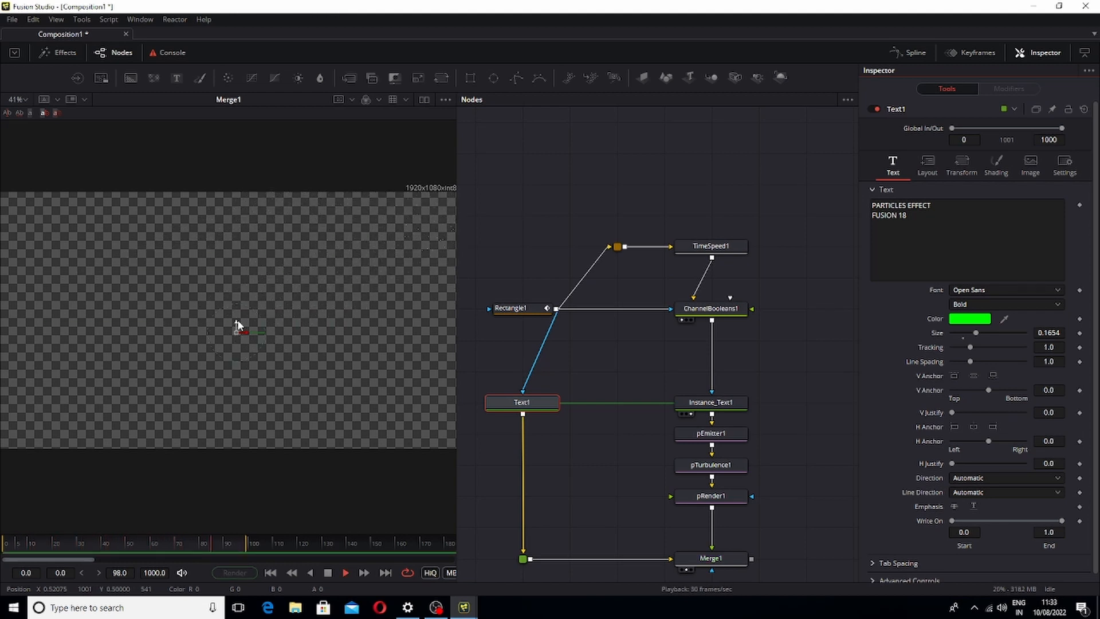
key("space")
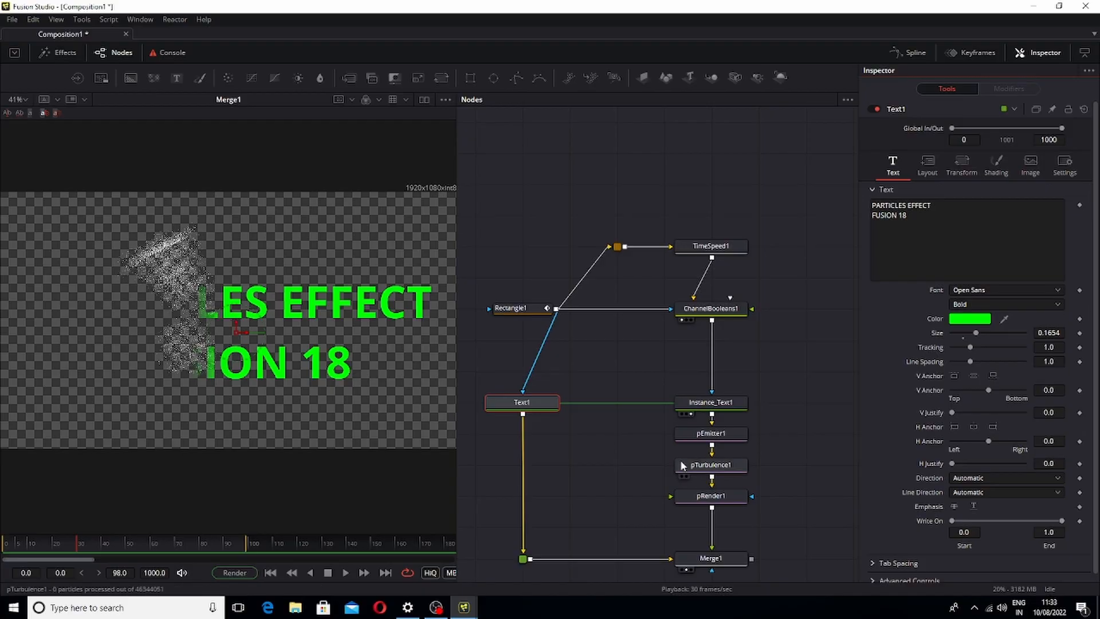
Examine pEmitter1's Style, Region, Sets and Controls tabs and the particle Color options
left_click(729, 438)
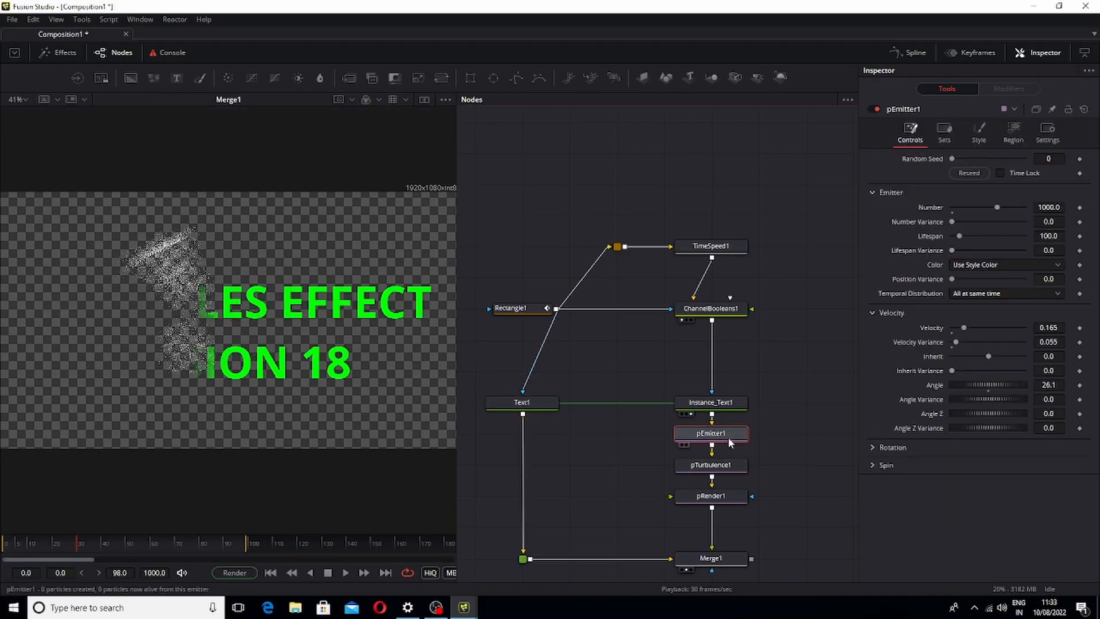
left_click(978, 136)
left_click(1010, 137)
left_click(944, 135)
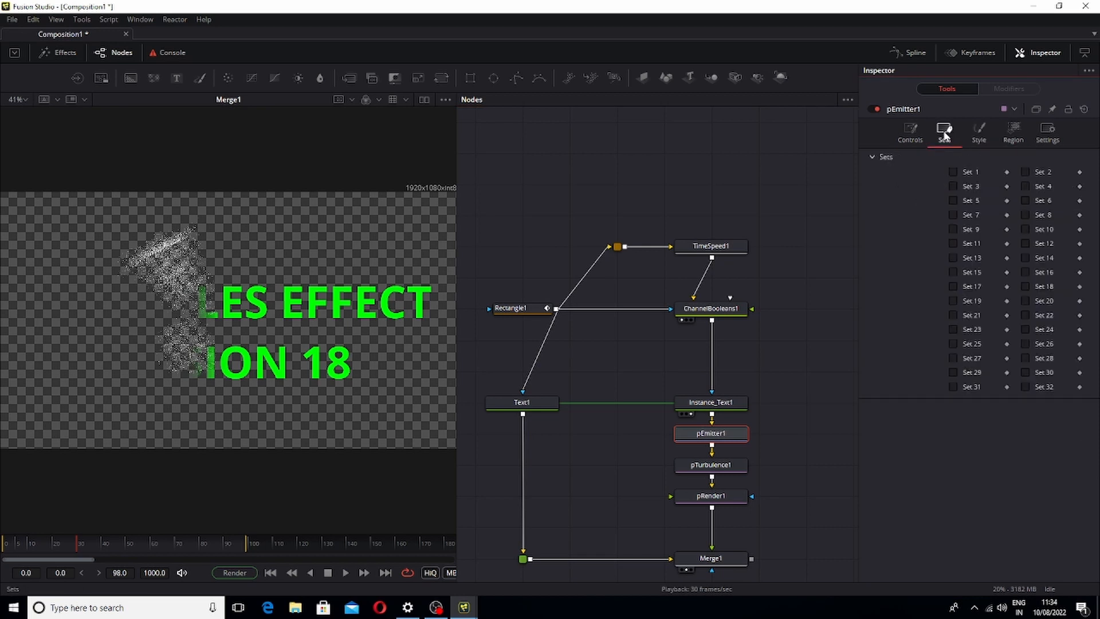
left_click(908, 138)
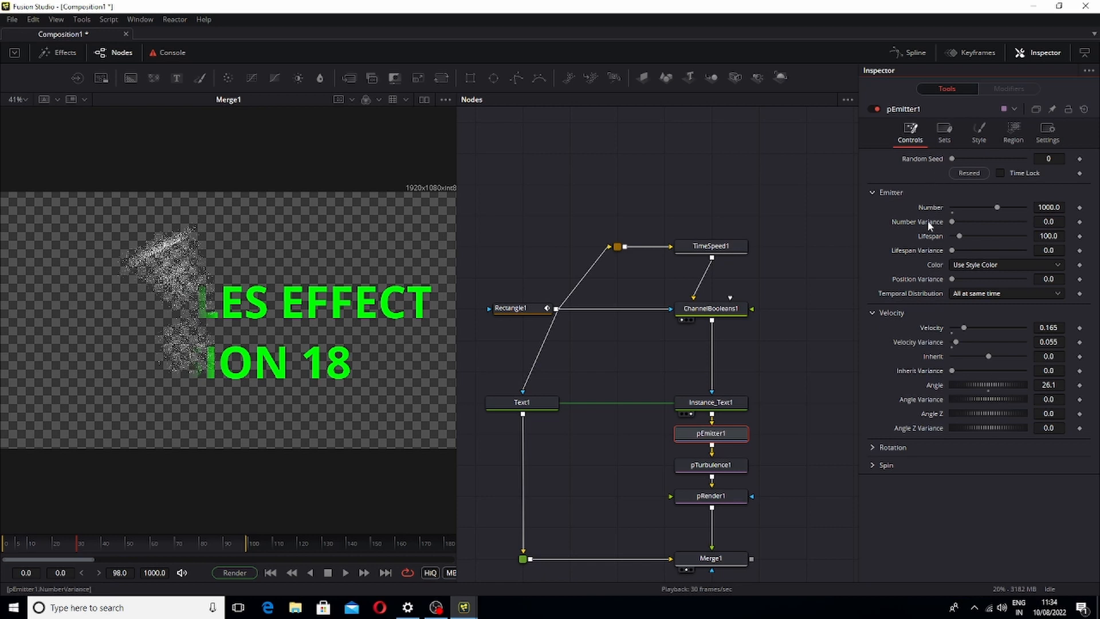
left_click(983, 268)
left_click(988, 266)
left_click(992, 264)
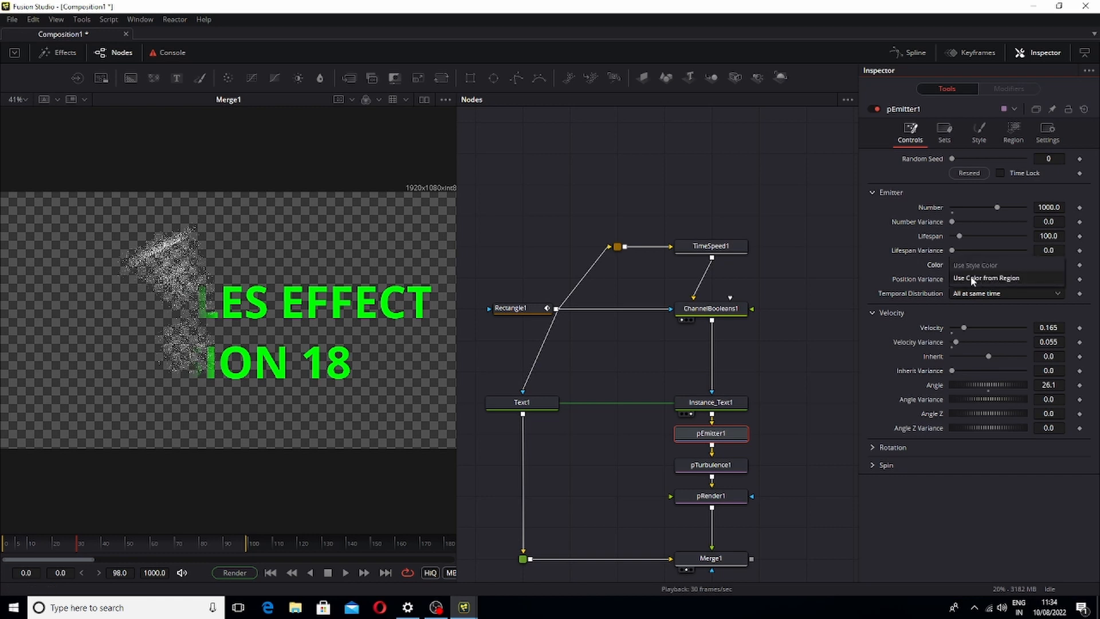
left_click(913, 263)
Move Text1 and Instance_Text1 higher in the node graph
left_click(537, 403)
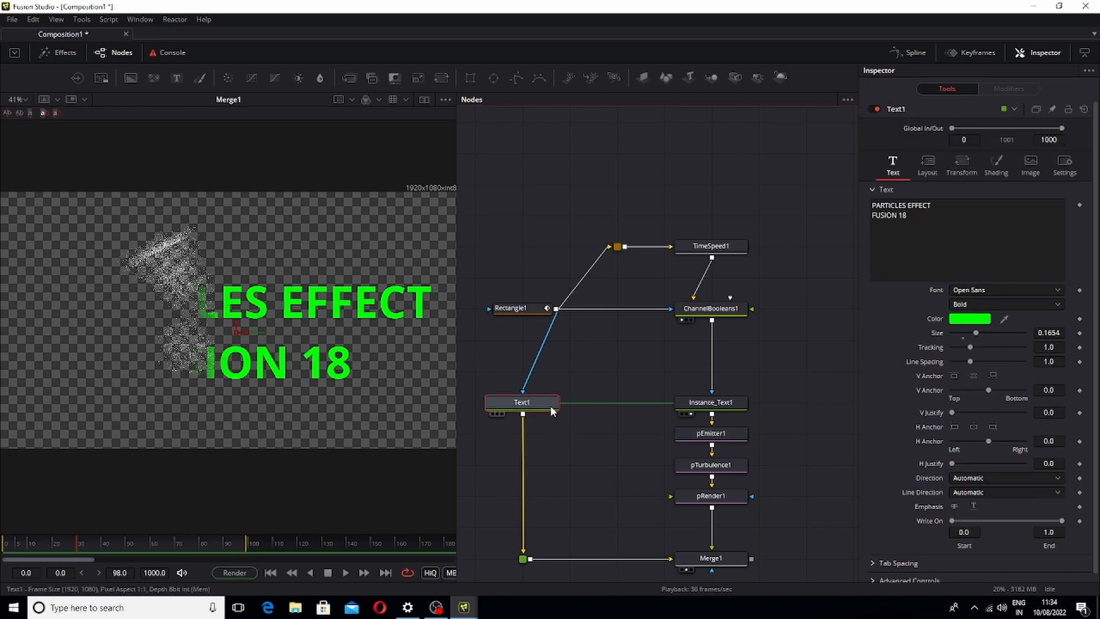
left_click(713, 434)
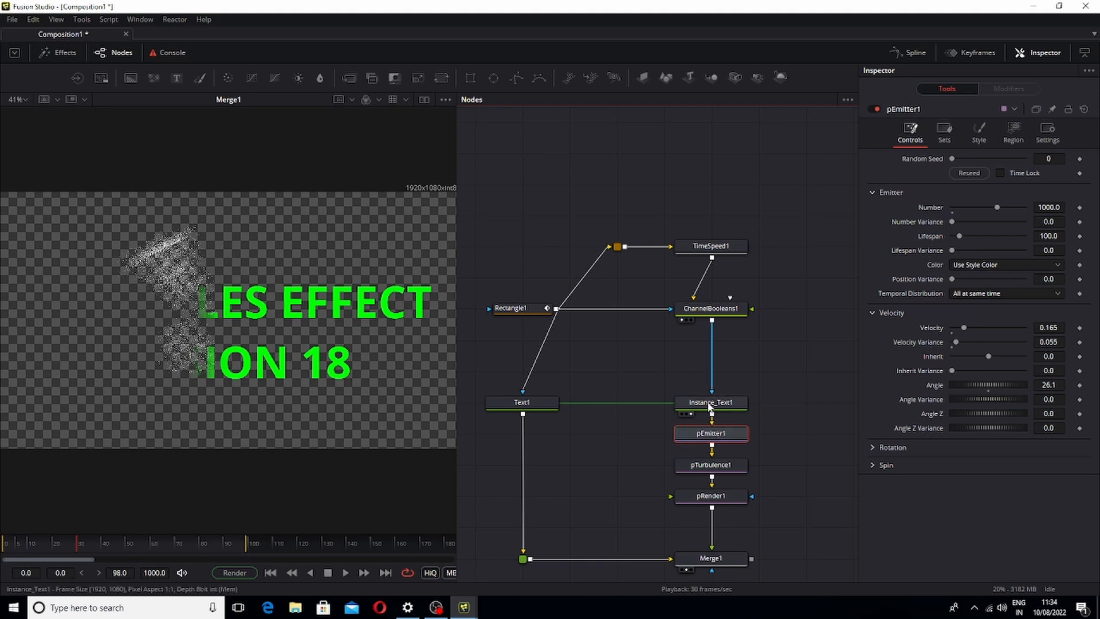
left_click_drag(711, 401, 711, 370)
left_click_drag(521, 402, 522, 370)
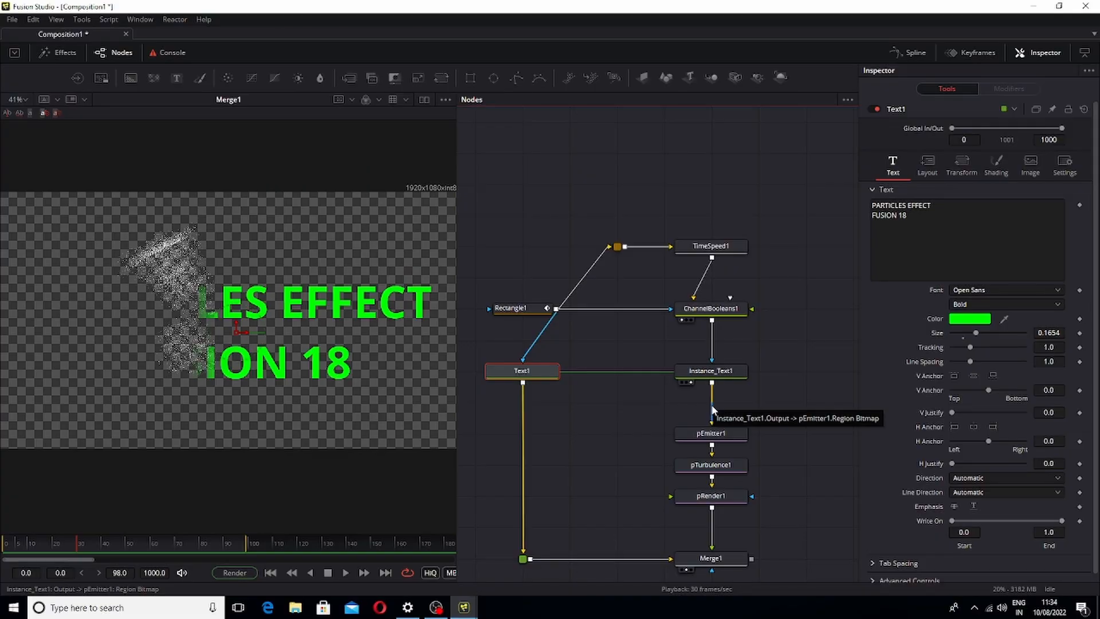
Set pEmitter1's particle Color to Use Color from Region and play back
left_click(725, 435)
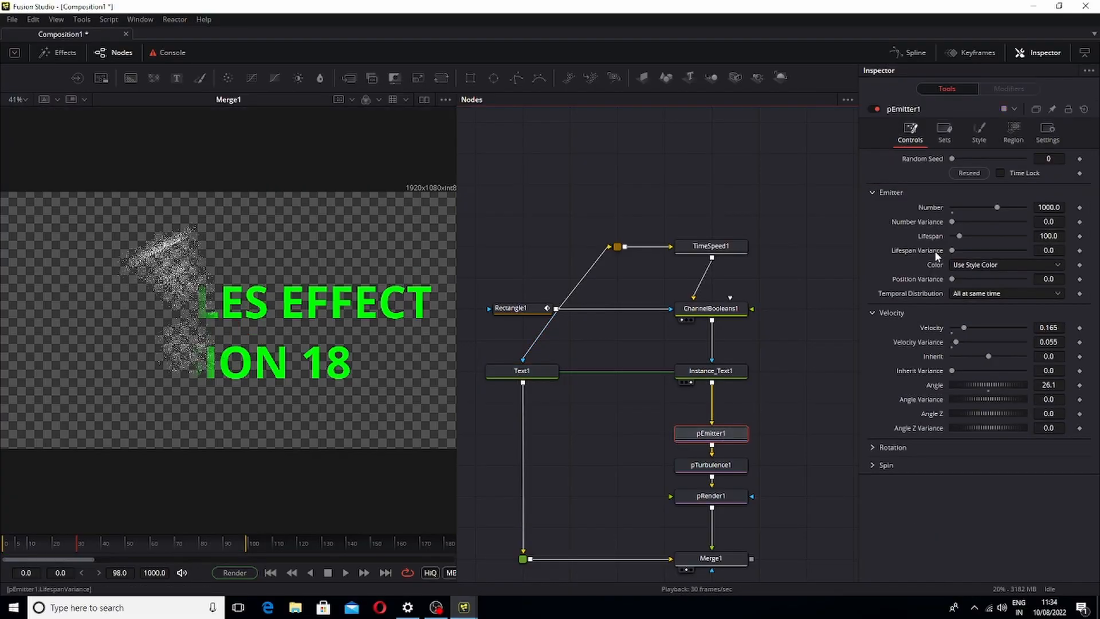
left_click(986, 265)
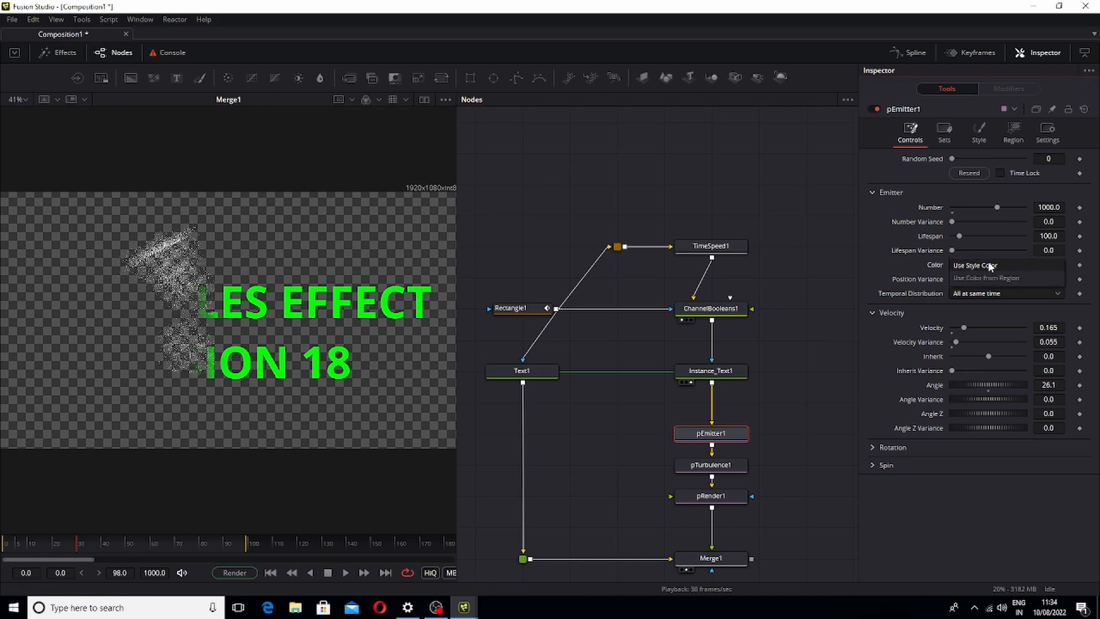
left_click(1018, 277)
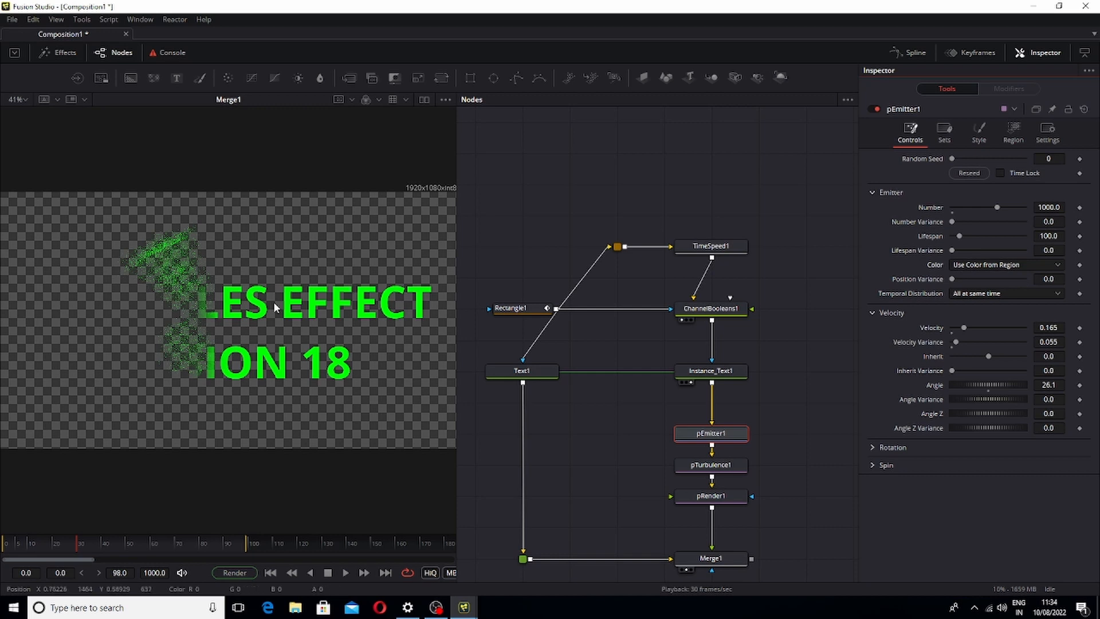
key("space")
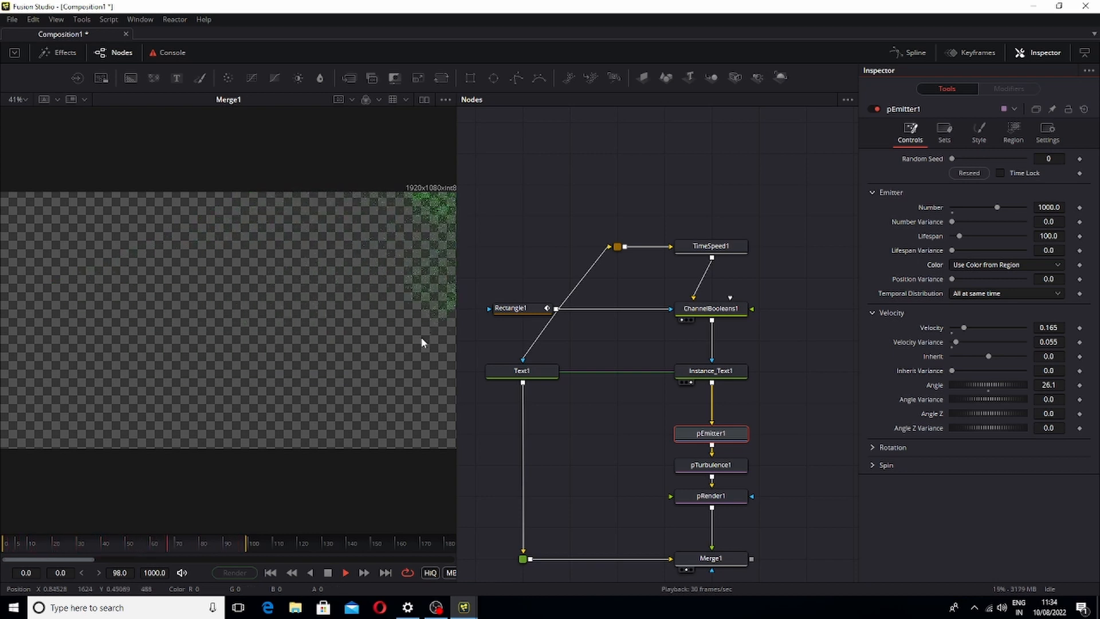
Set pTurbulence1's Y Strength to about 0.661, playing the animation back to compare strengths
key("space")
left_click_drag(178, 562, 68, 560)
left_click(734, 464)
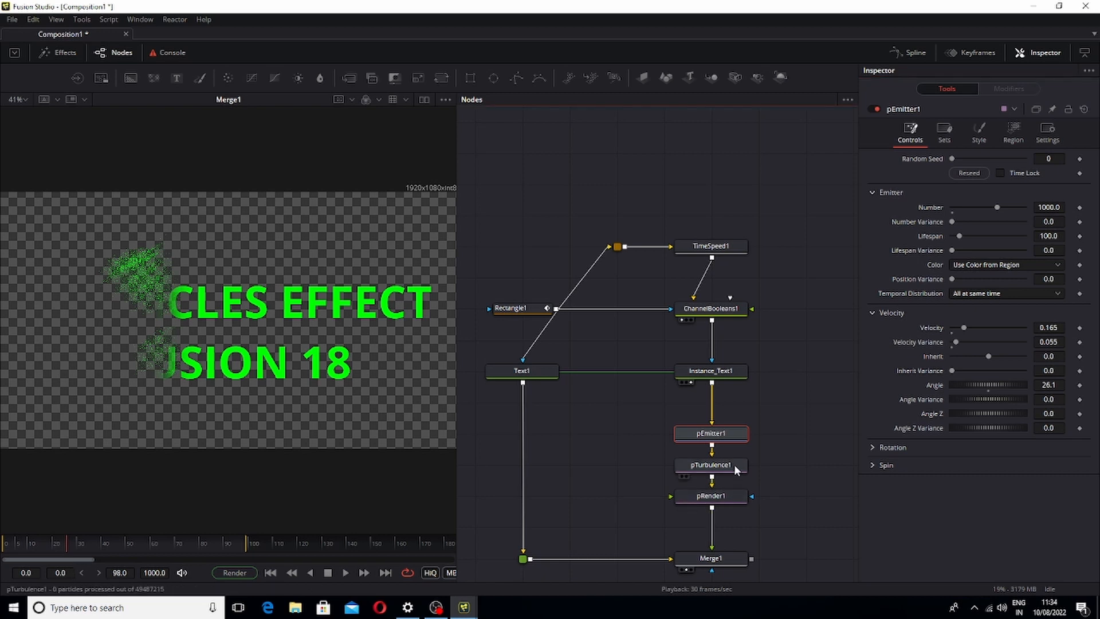
left_click_drag(973, 206, 984, 195)
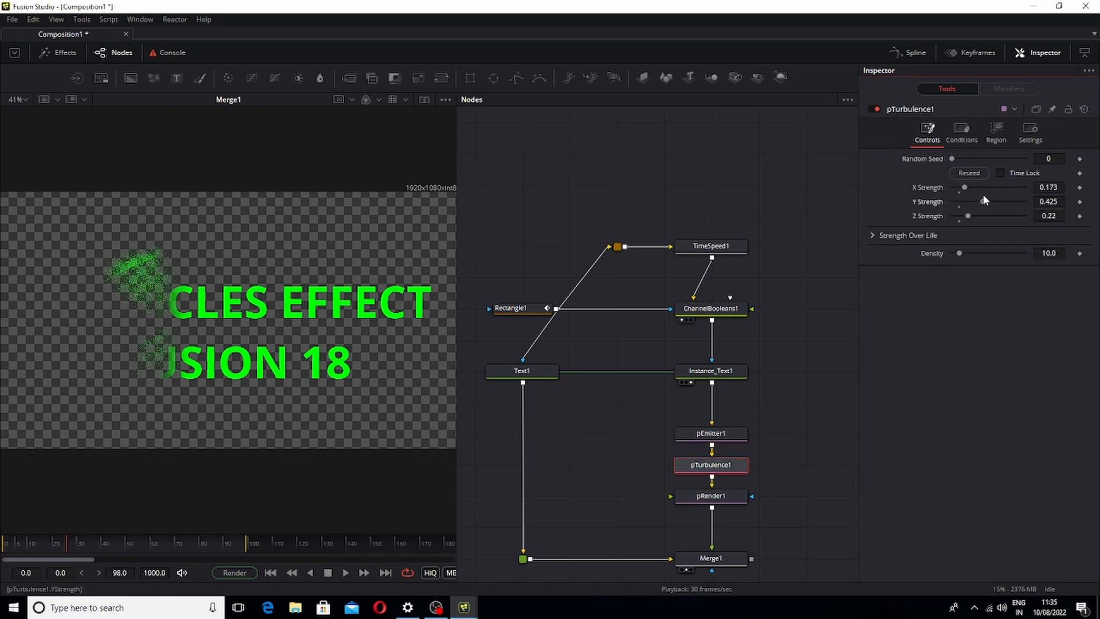
key("space")
key("space")
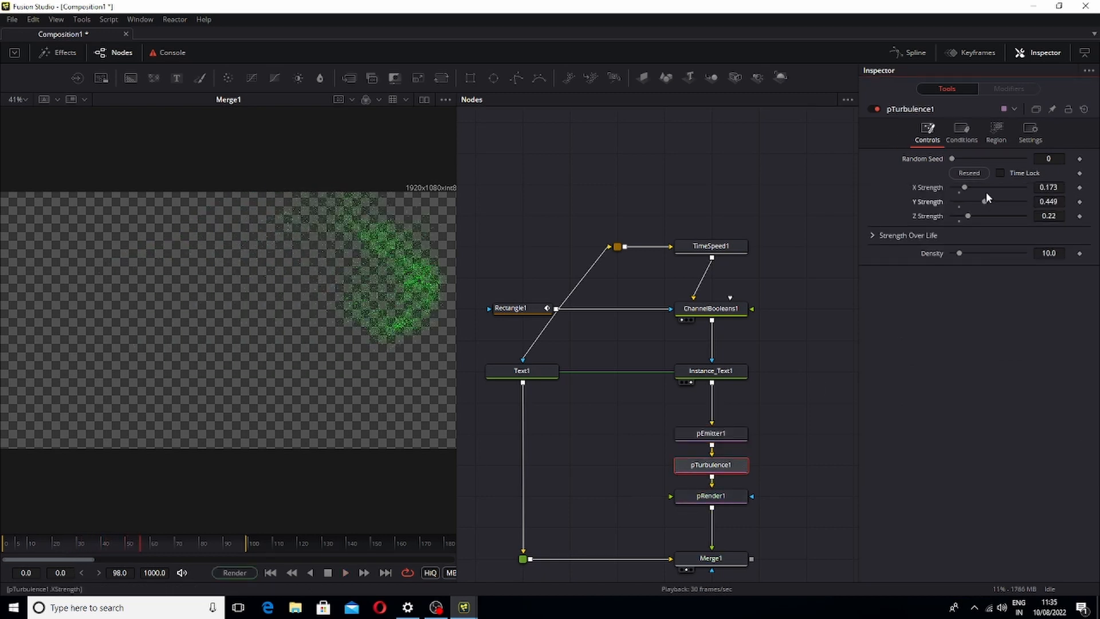
left_click_drag(993, 203, 1016, 205)
key("space")
key("space")
key("space")
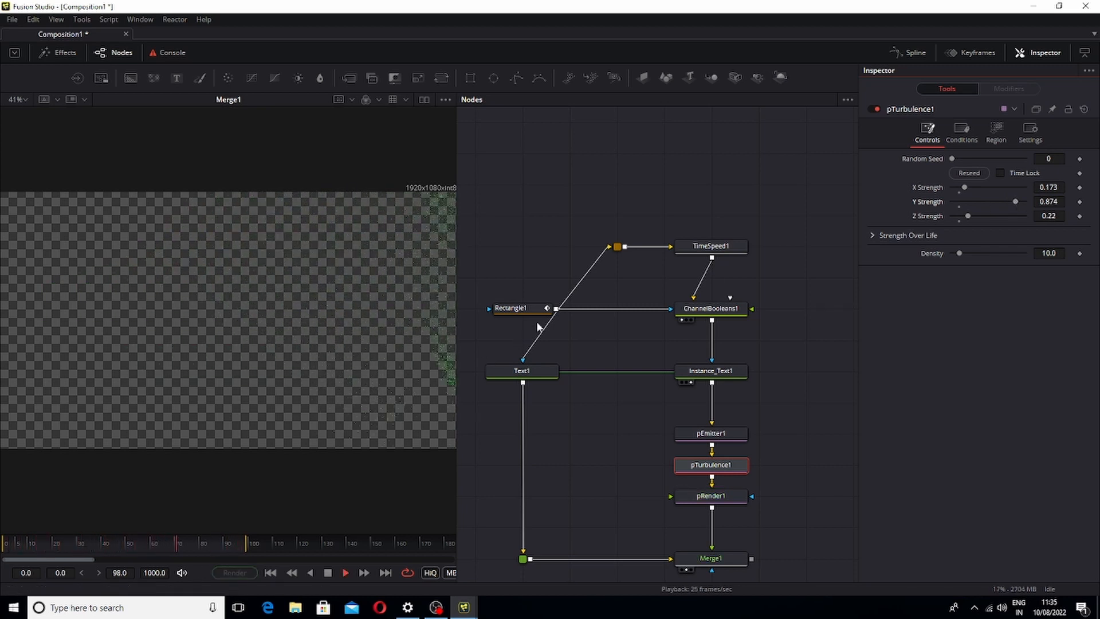
key("space")
left_click_drag(1003, 202, 1000, 203)
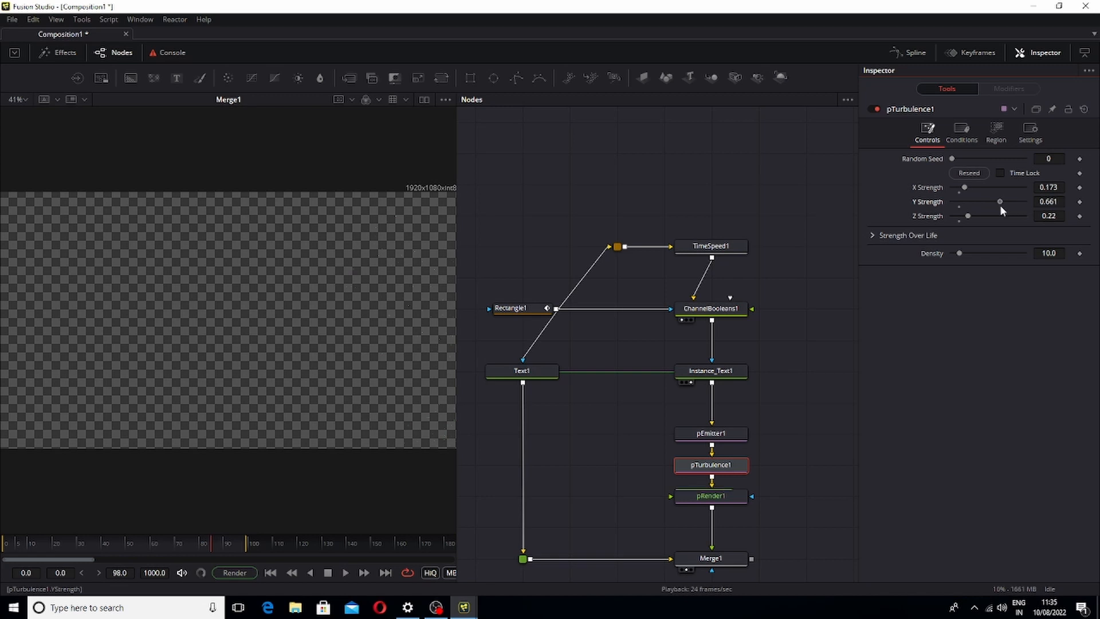
key("space")
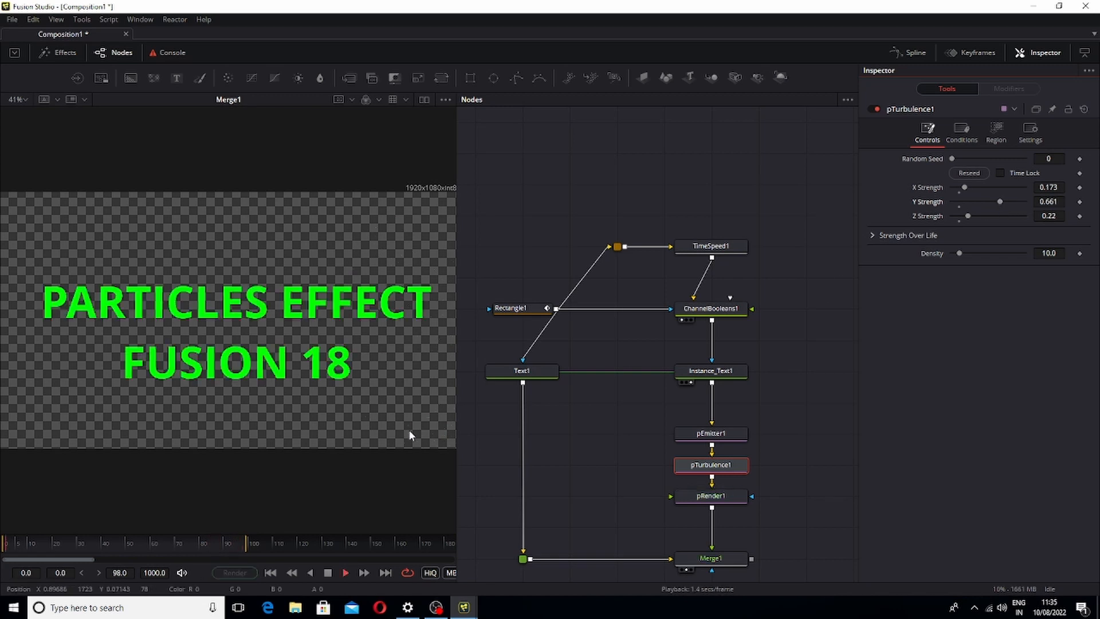
key("space")
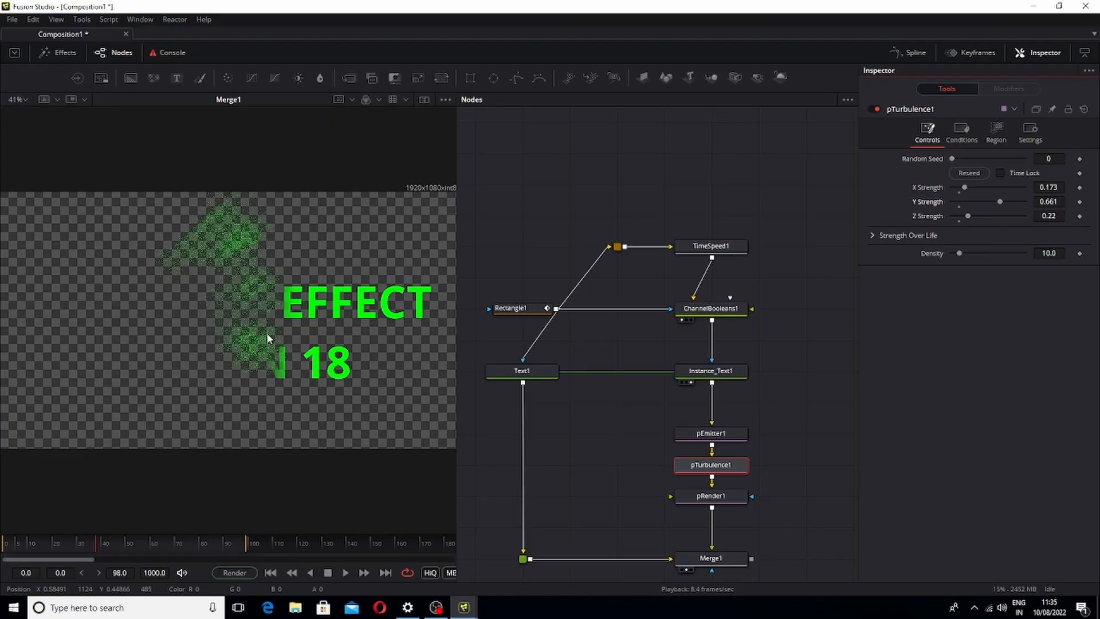
Change pEmitter1's particle Style to Blob
left_click(738, 440)
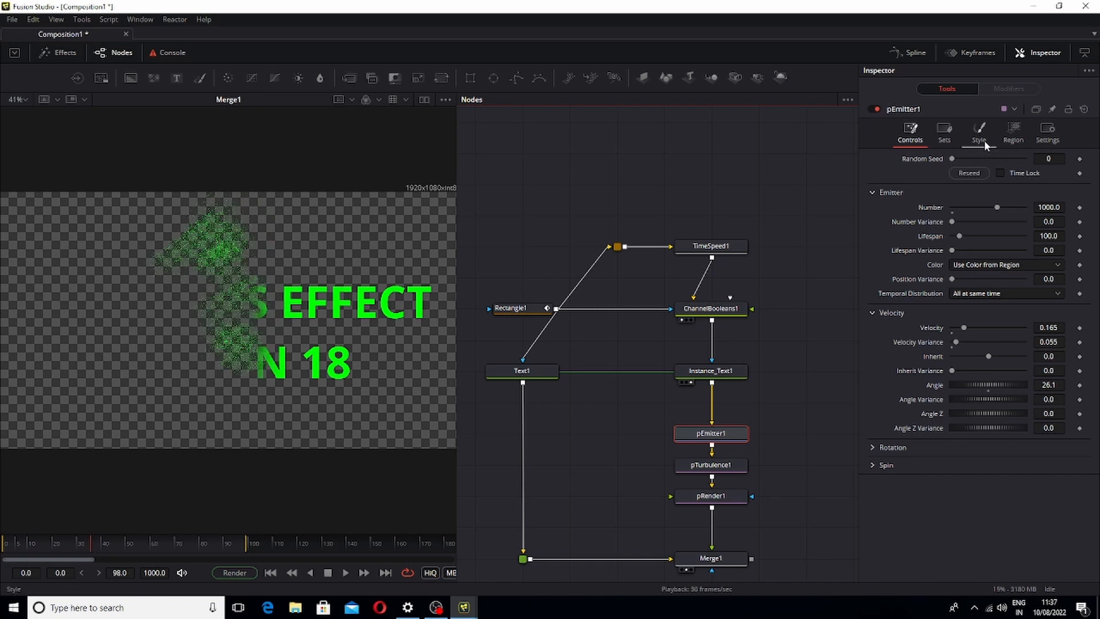
left_click(984, 141)
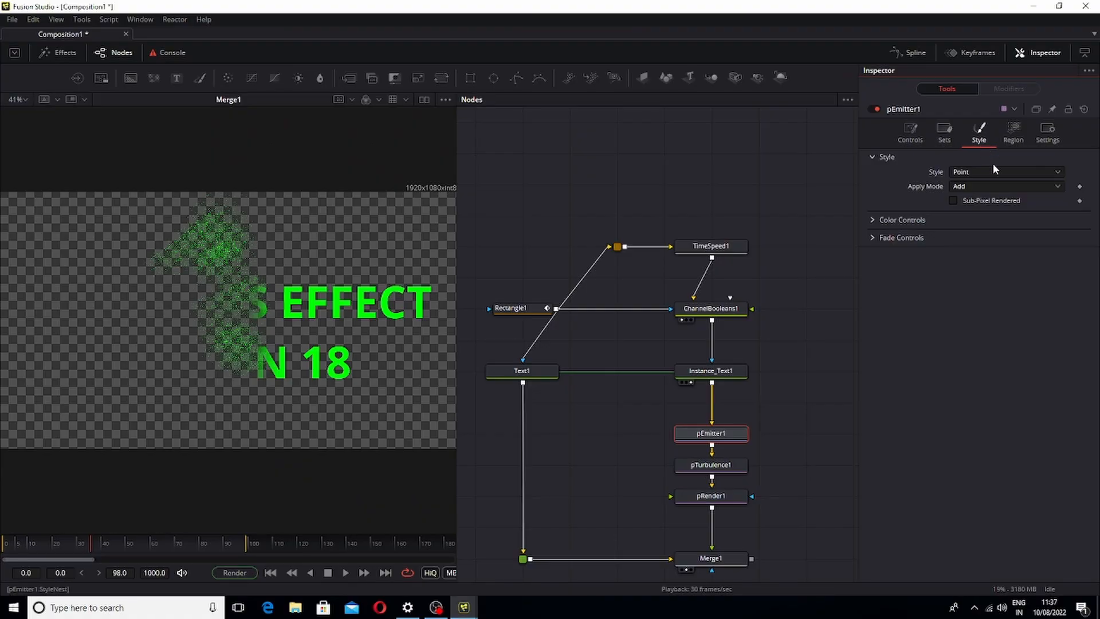
left_click(995, 166)
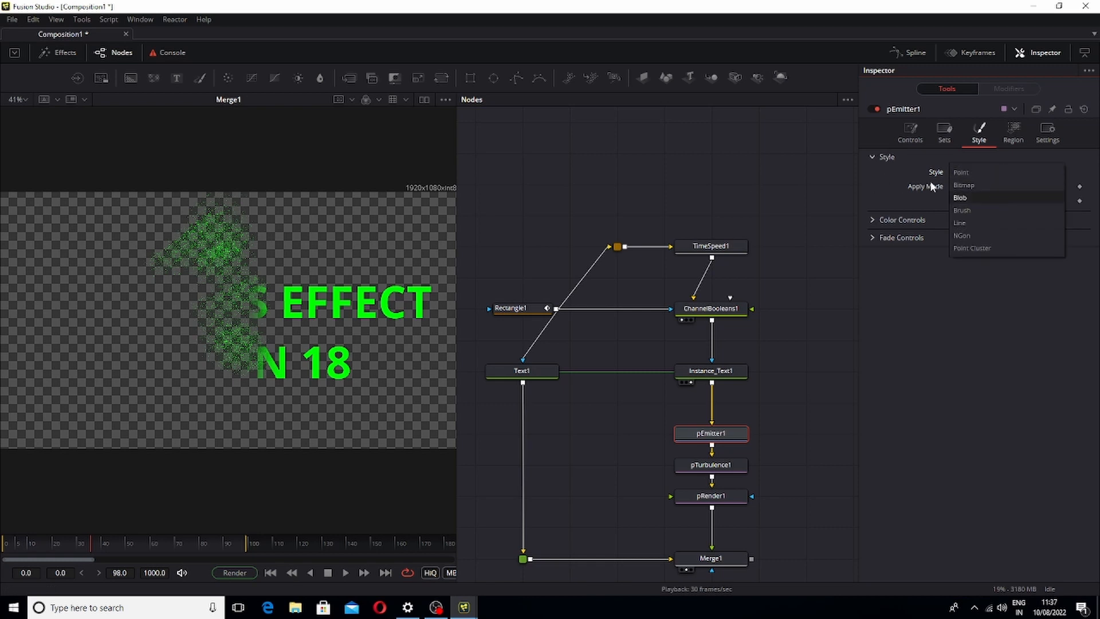
left_click(970, 197)
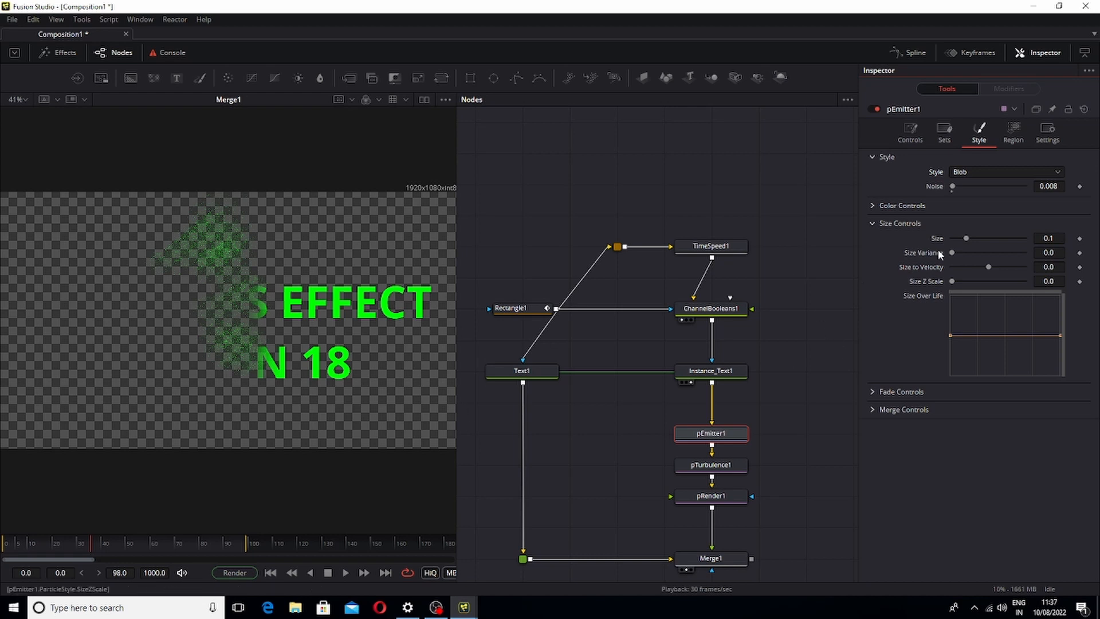
Set the blob Size to about 0.22 and reshape the Size Over Life curve, playing back to check
left_click_drag(968, 239, 994, 243)
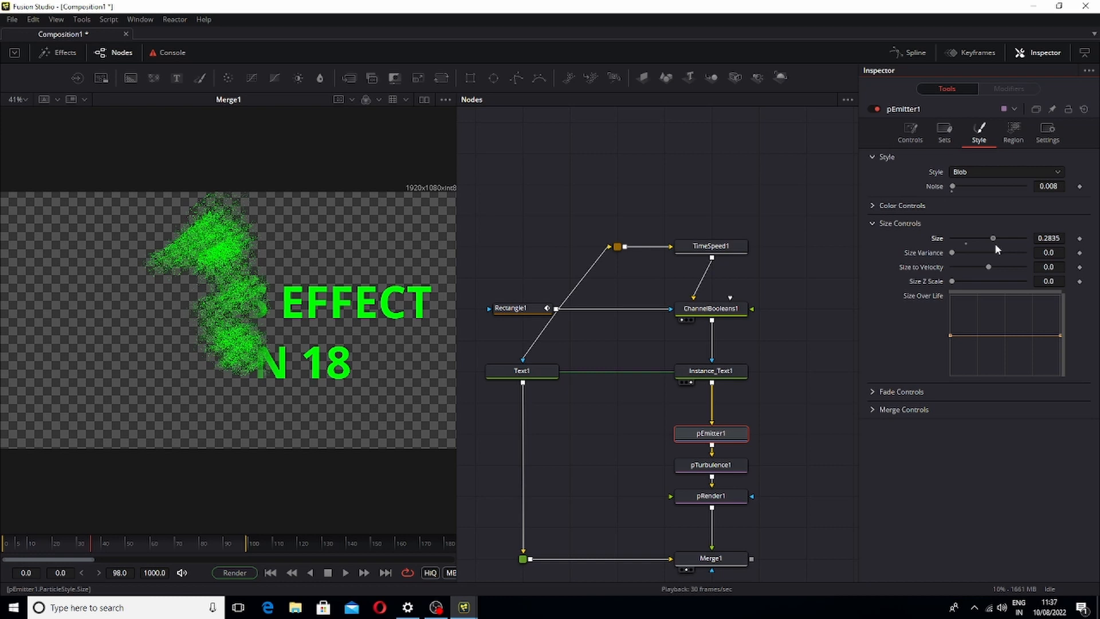
left_click_drag(1058, 337, 1046, 364)
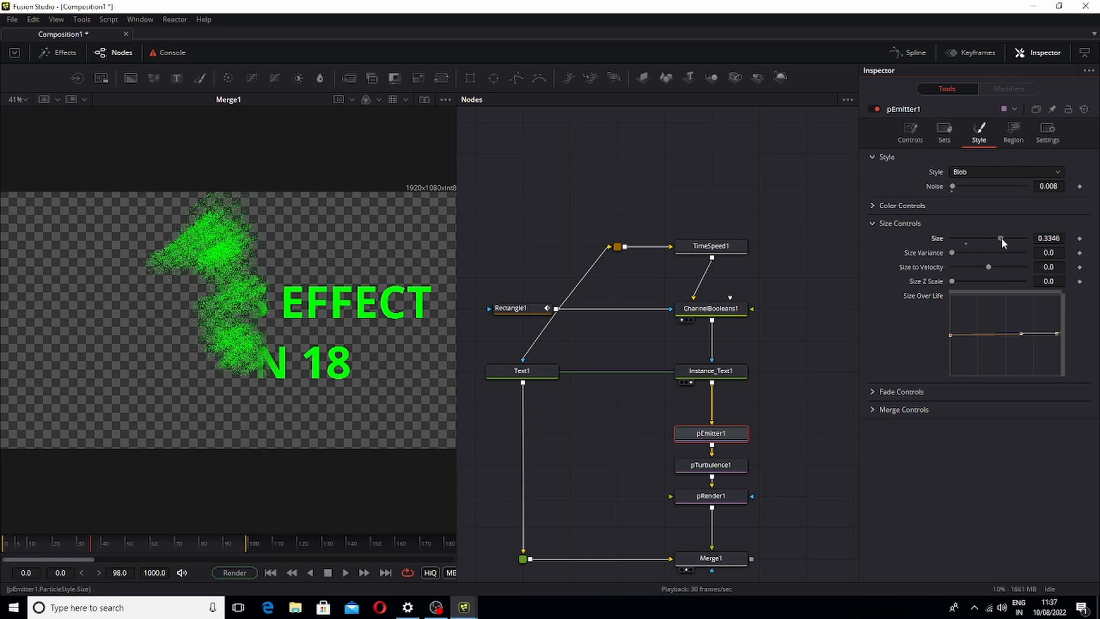
left_click_drag(1002, 238, 998, 246)
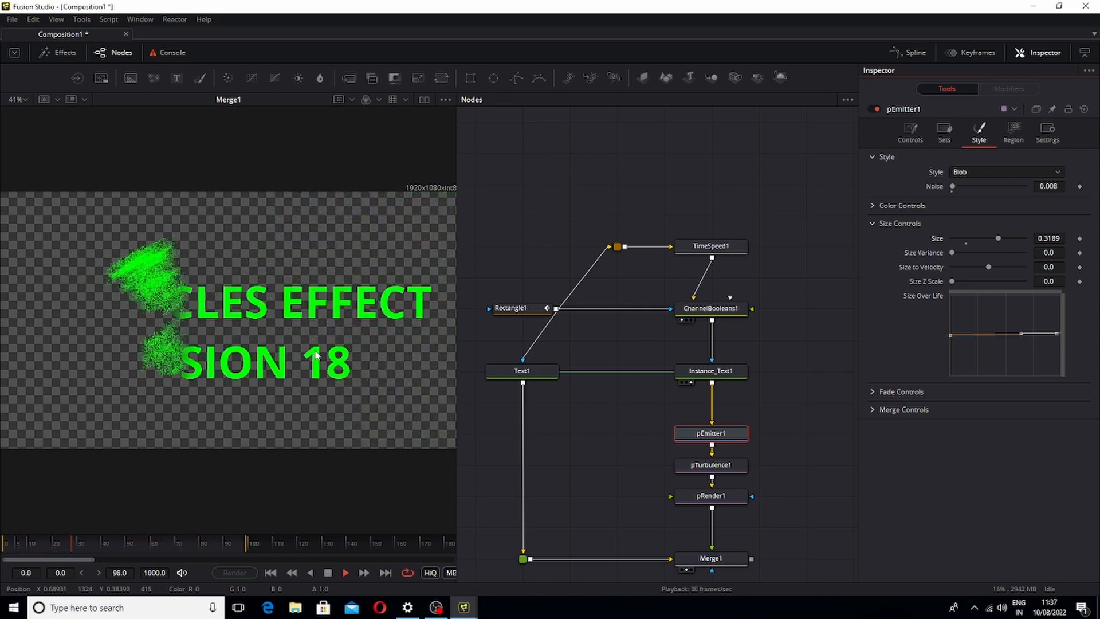
key("space")
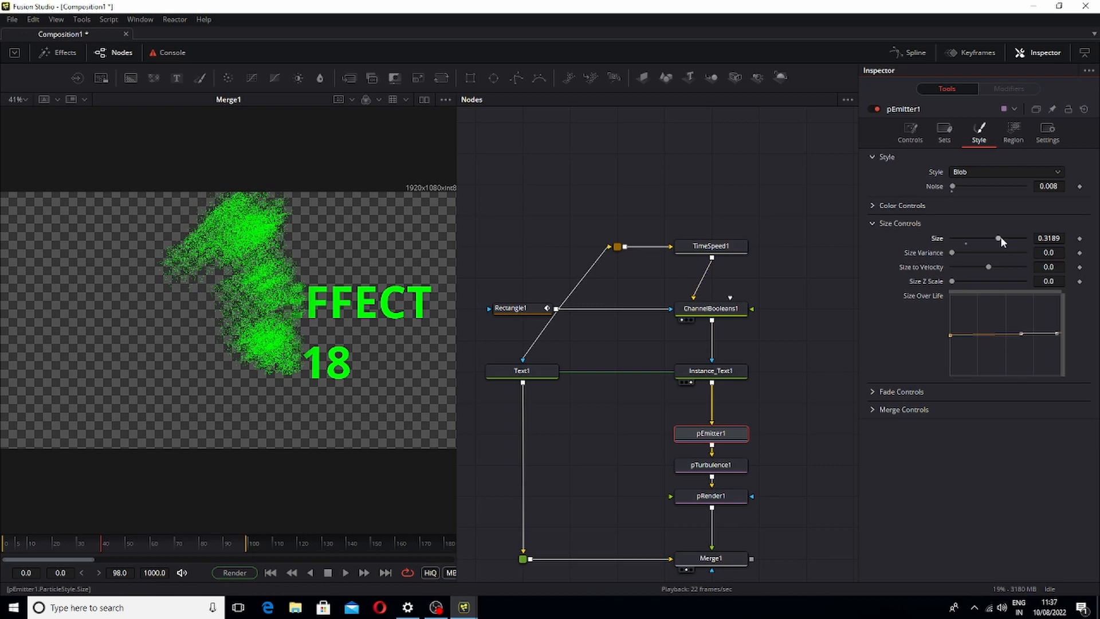
left_click_drag(989, 242, 983, 250)
key("space")
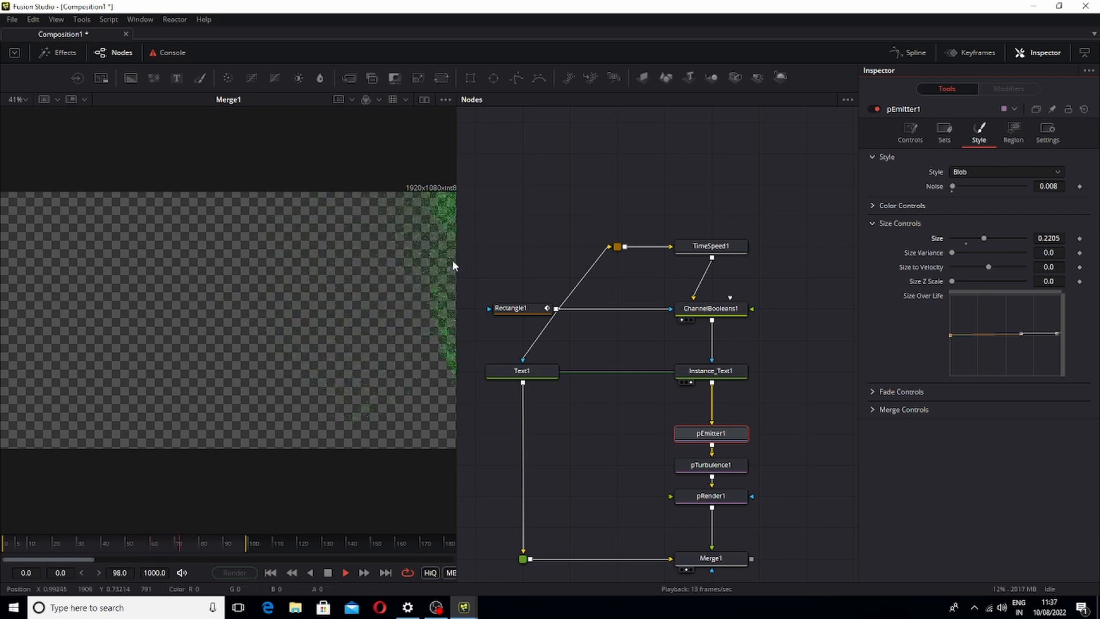
Resize the viewer and node editor panels, set the viewer zoom to Fit, and select Merge1
left_click_drag(457, 255, 493, 249)
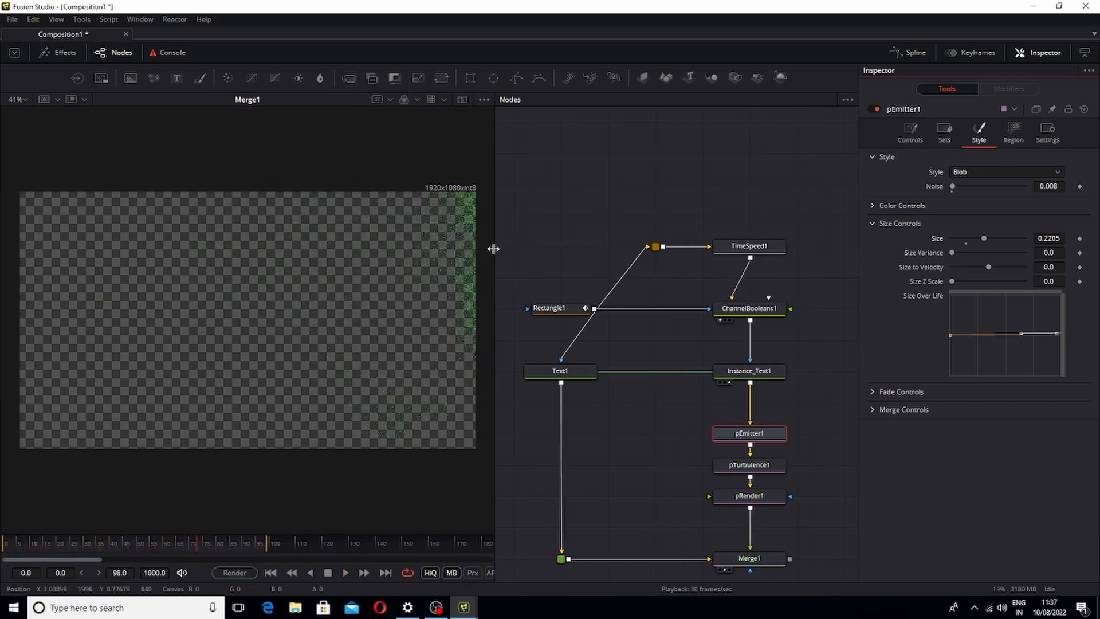
left_click_drag(493, 249, 694, 253)
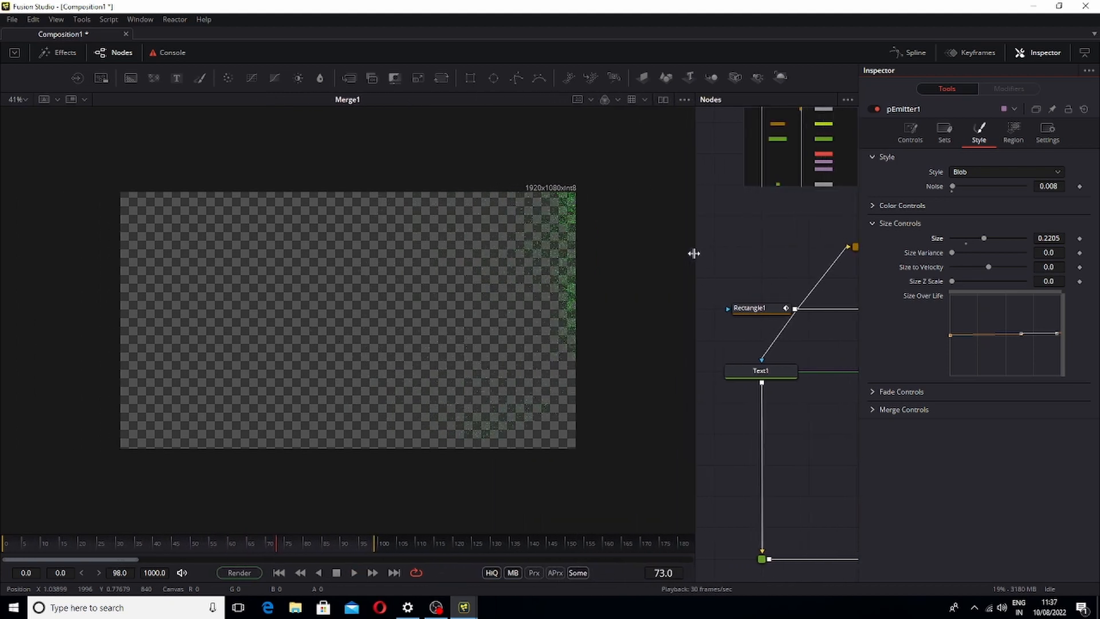
left_click(23, 96)
left_click(24, 113)
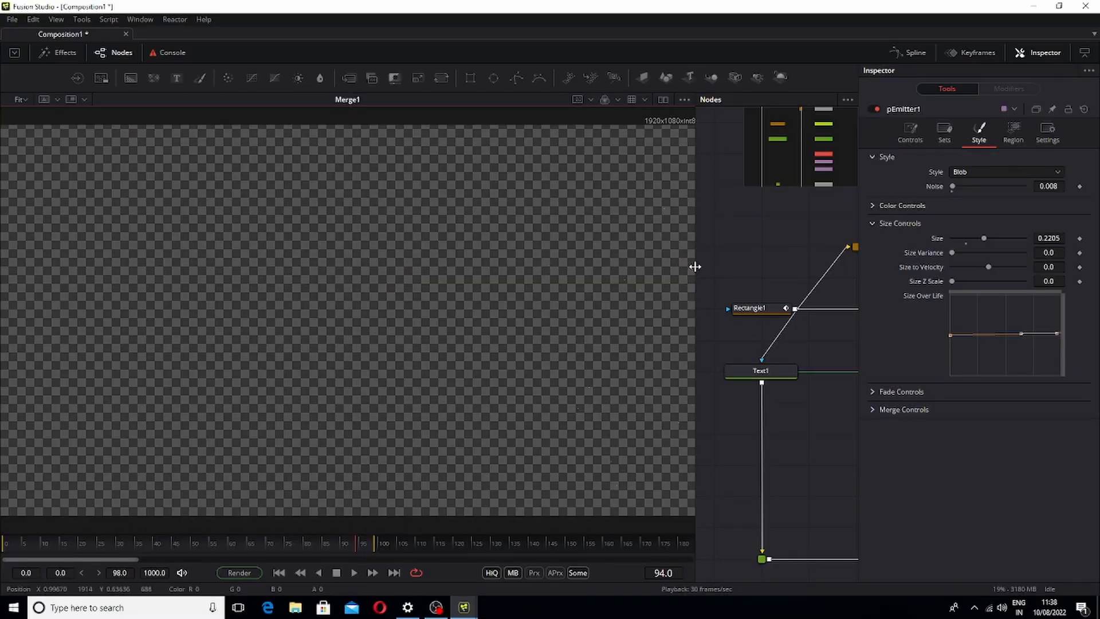
mouse_move(696, 267)
left_mouse_down()
mouse_move(400, 300)
mouse_move(393, 287)
left_mouse_up()
mouse_move(421, 182)
left_mouse_down()
mouse_move(720, 590)
mouse_move(677, 534)
mouse_move(692, 503)
left_mouse_up()
left_click(703, 495)
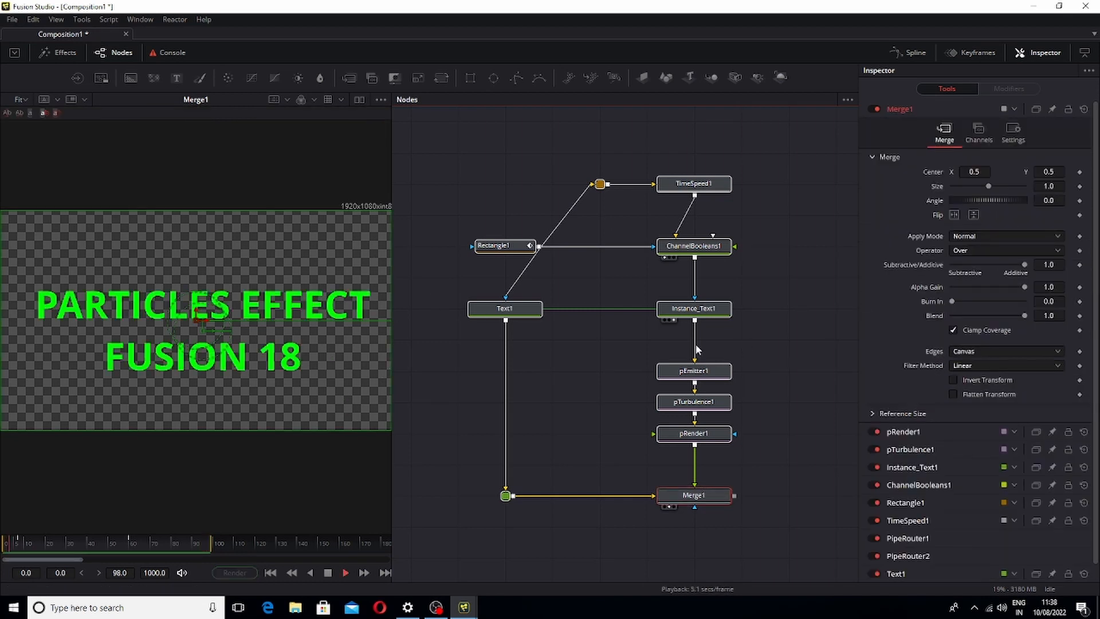
left_click_drag(389, 280, 629, 303)
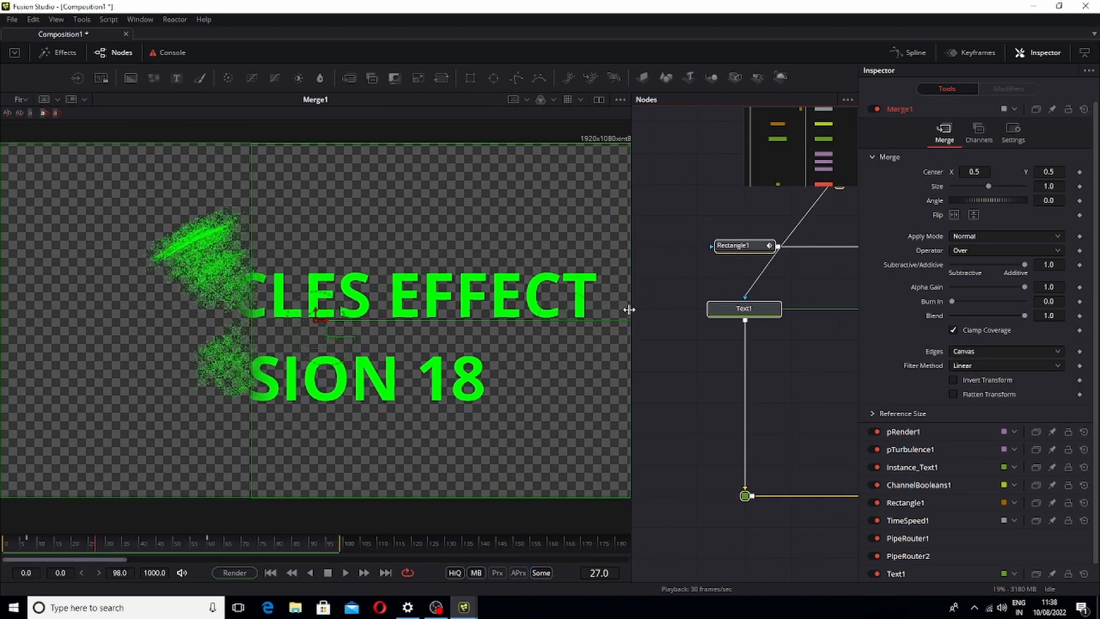